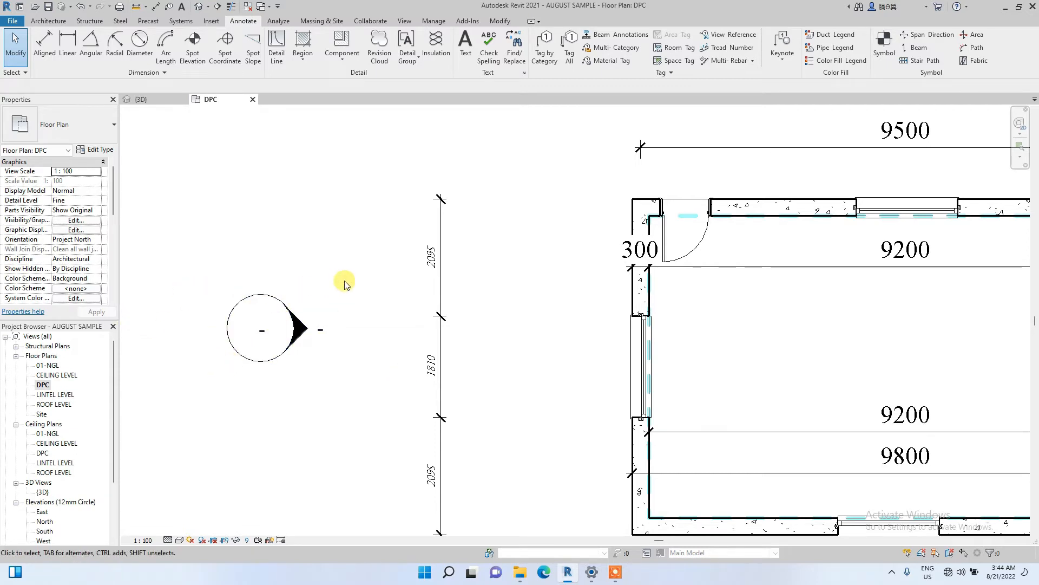
Step: Fit the DPC floor plan in view, and open the default 3D view of the house
{"action": "key", "text": "z"}
{"action": "key", "text": "f"}
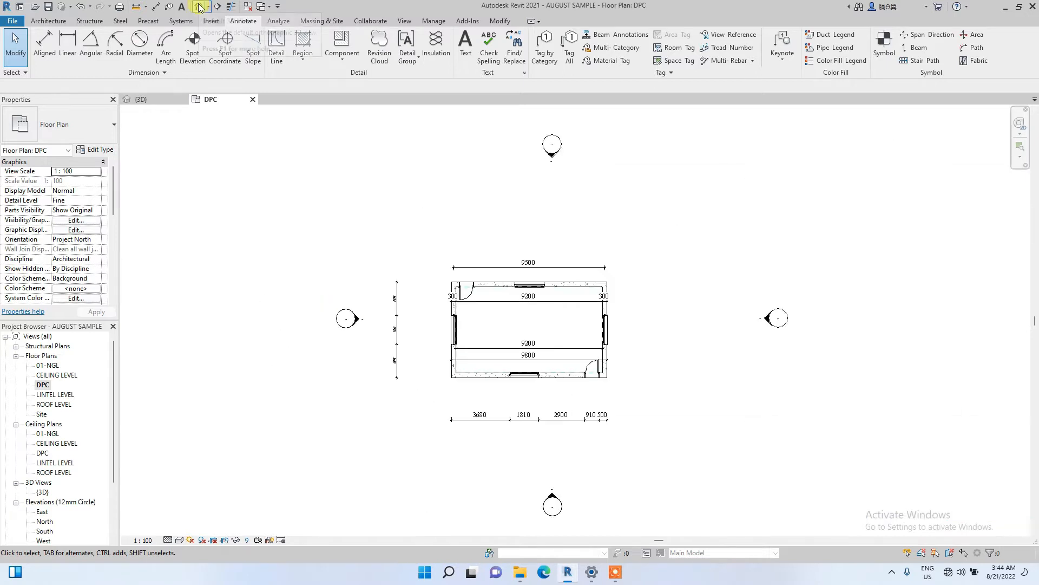
{"action": "left_click", "coordinate": [200, 6]}
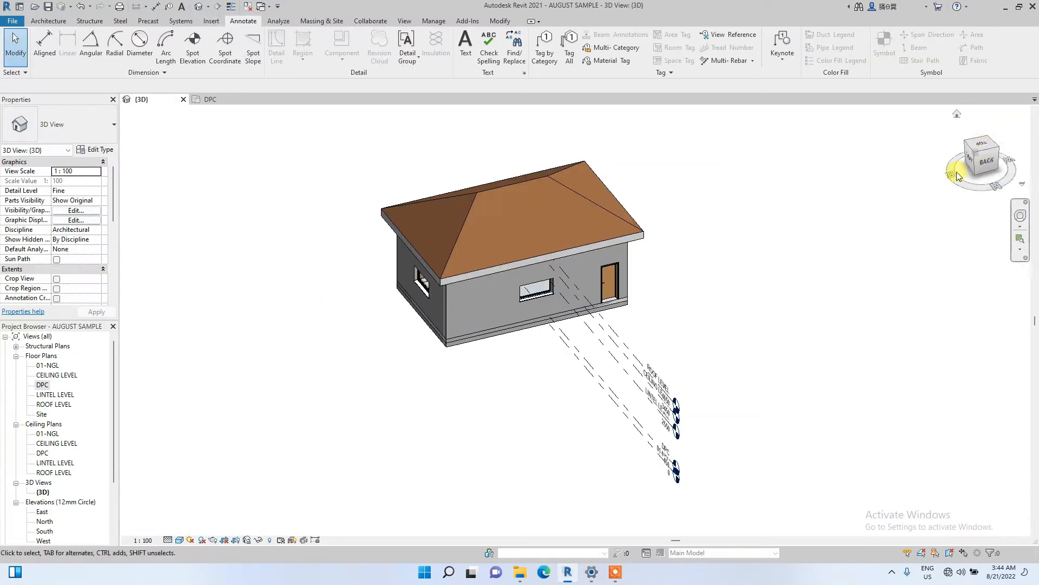
{"action": "scroll", "coordinate": [439, 281], "scroll_direction": "up", "scroll_amount": 2}
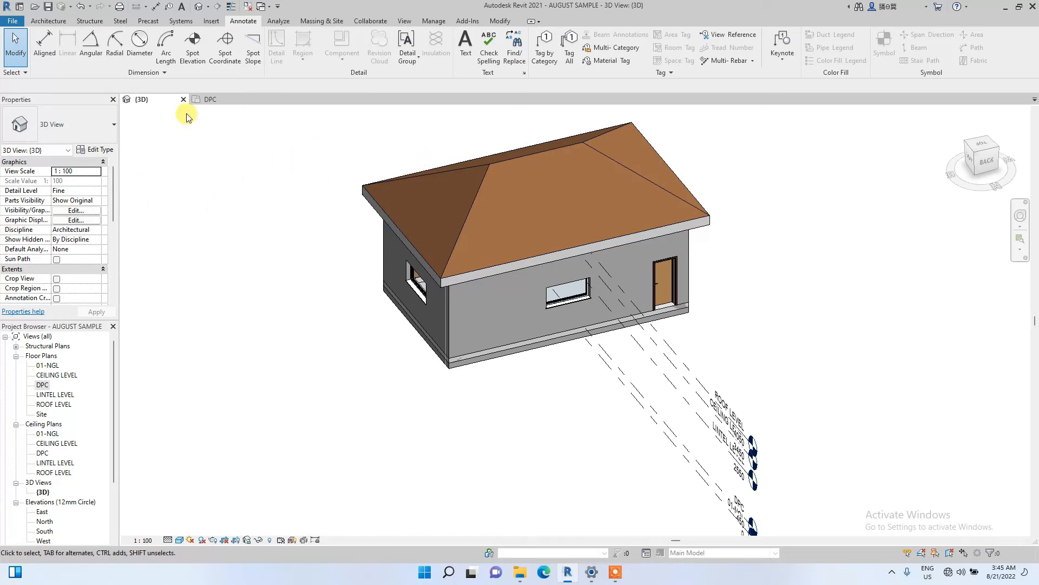
Step: Start a new in-place model component
{"action": "left_click", "coordinate": [49, 21]}
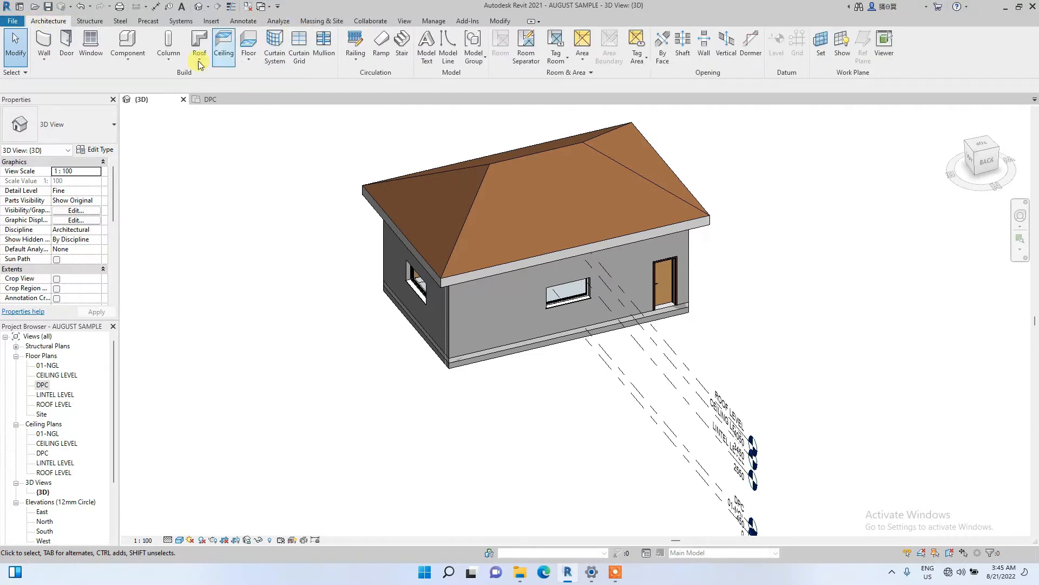
{"action": "left_click", "coordinate": [129, 62]}
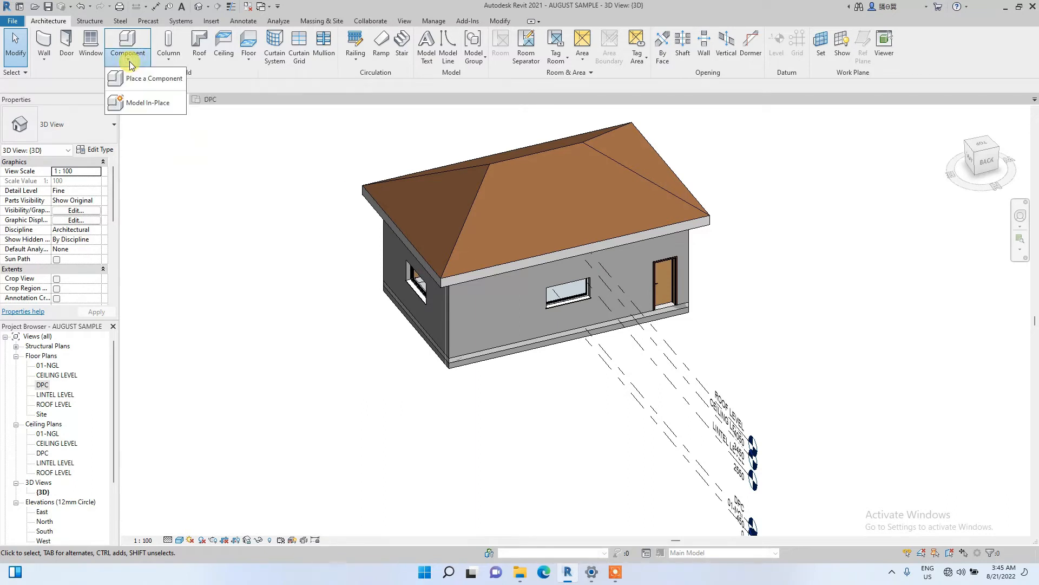
{"action": "left_click", "coordinate": [144, 103]}
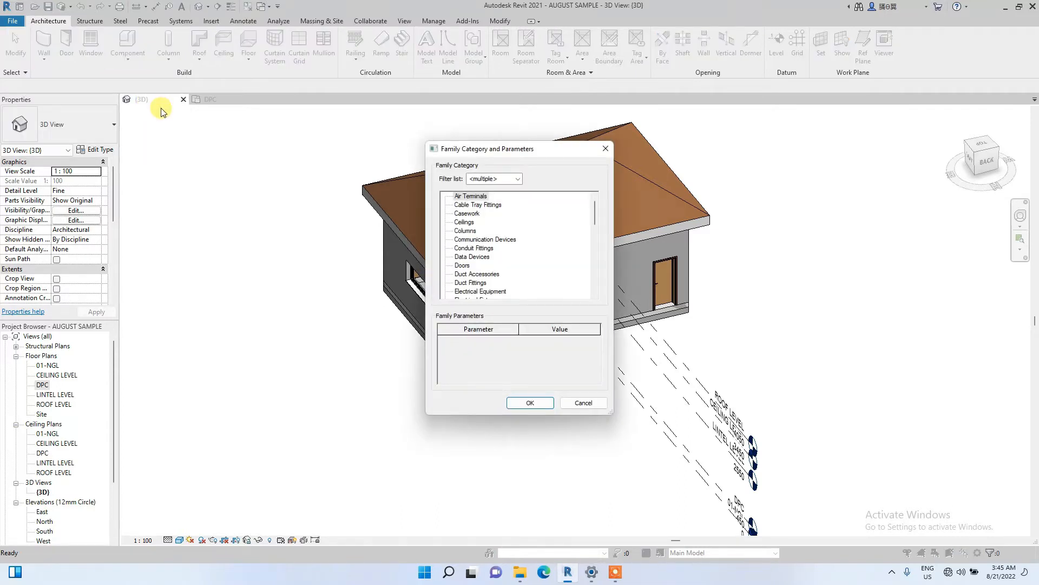
Step: Look through the family categories available for the in-place model, from Air Terminals to Specialty Equipment
{"action": "scroll", "coordinate": [473, 244], "scroll_direction": "down", "scroll_amount": 1}
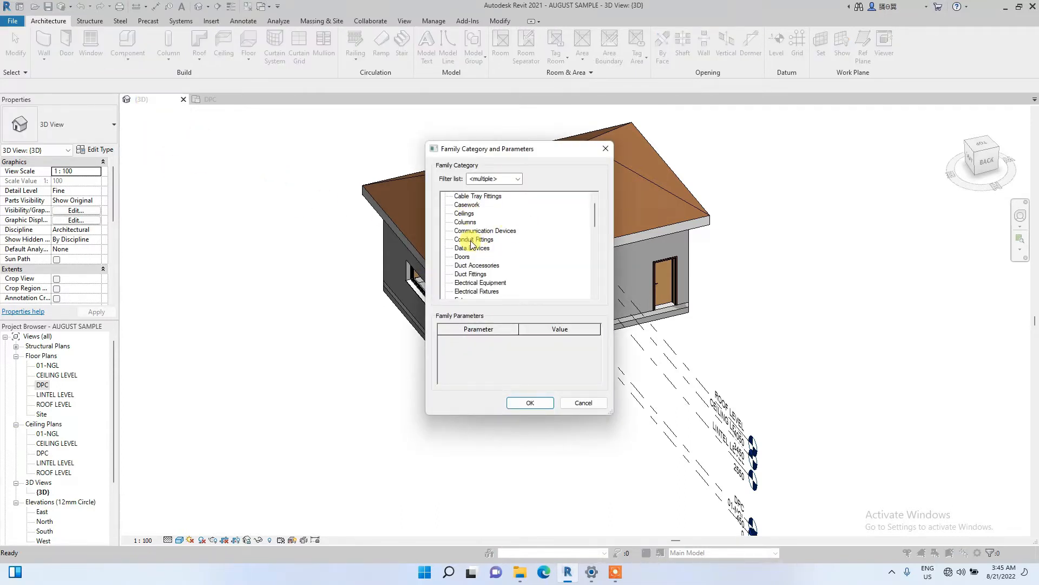
{"action": "scroll", "coordinate": [479, 228], "scroll_direction": "up", "scroll_amount": 1}
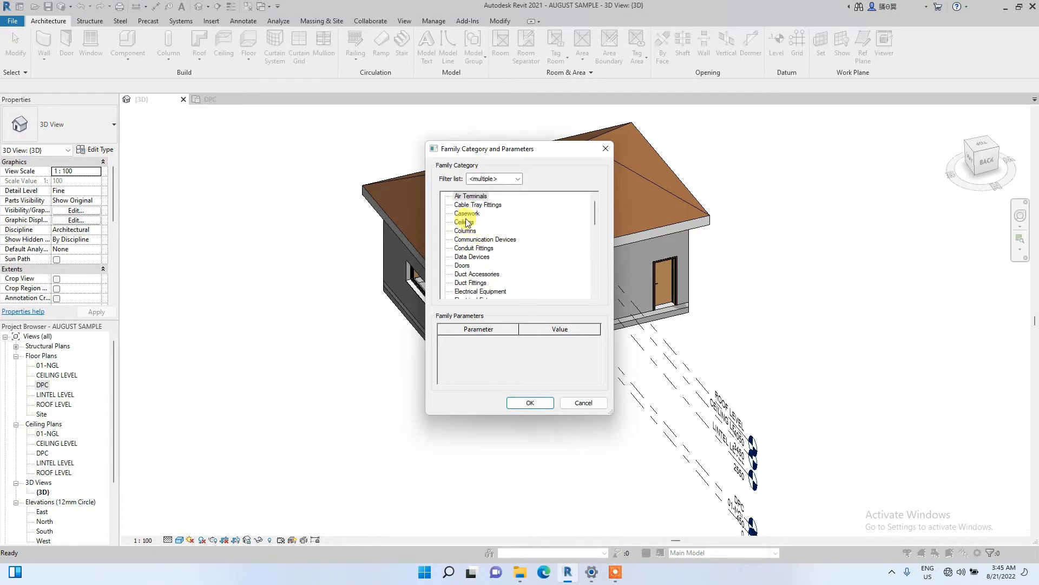
{"action": "scroll", "coordinate": [465, 224], "scroll_direction": "down", "scroll_amount": 1}
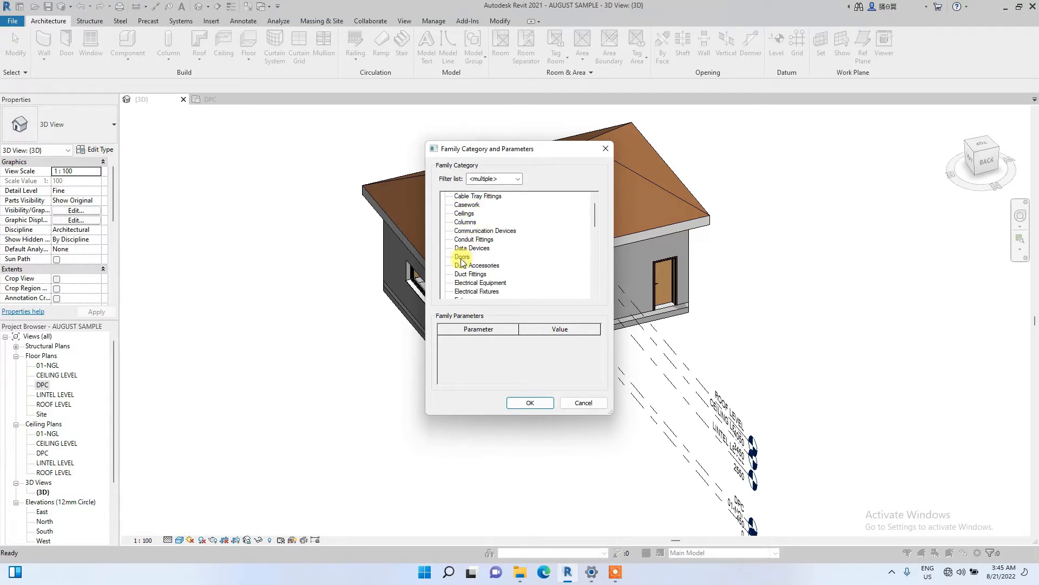
{"action": "scroll", "coordinate": [474, 266], "scroll_direction": "down", "scroll_amount": 13}
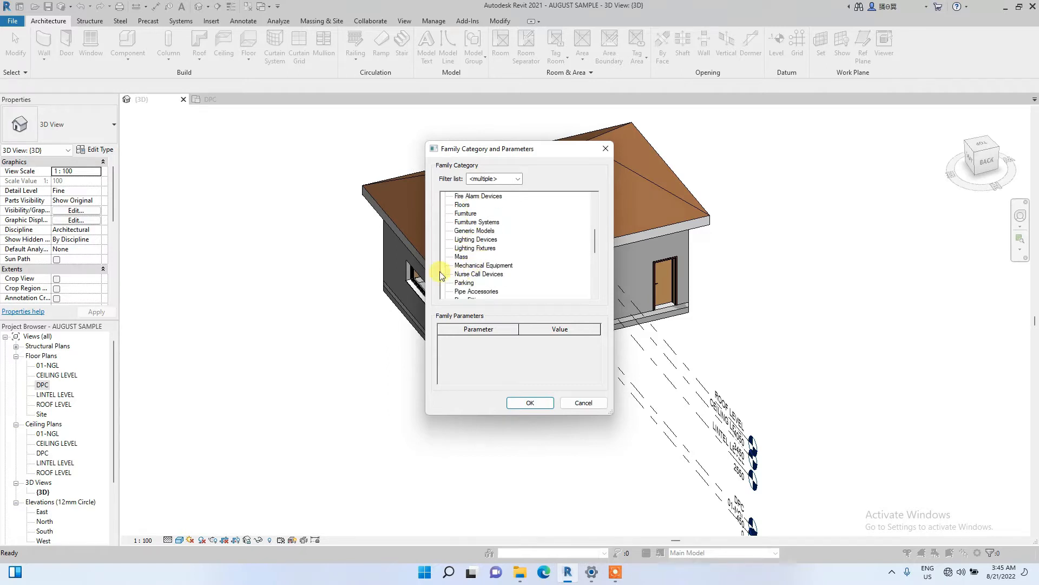
{"action": "scroll", "coordinate": [474, 264], "scroll_direction": "up", "scroll_amount": 2}
{"action": "scroll", "coordinate": [474, 264], "scroll_direction": "up", "scroll_amount": 12}
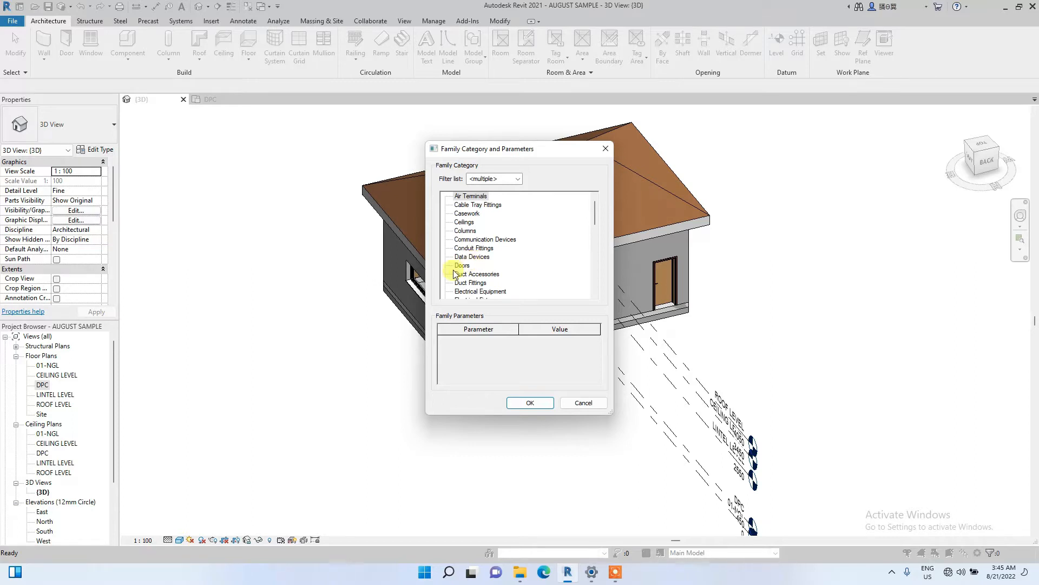
{"action": "scroll", "coordinate": [463, 265], "scroll_direction": "down", "scroll_amount": 4}
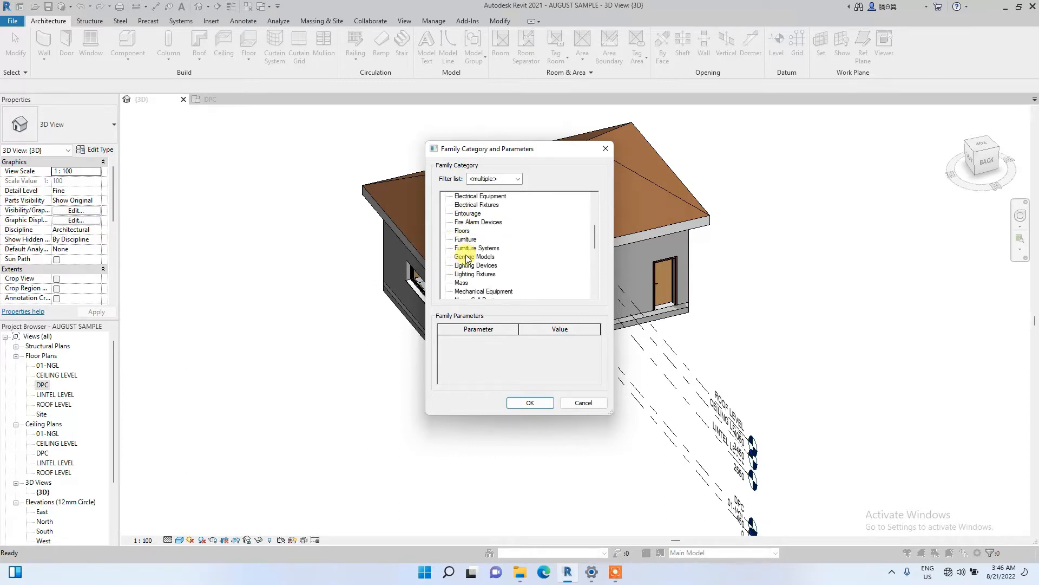
{"action": "scroll", "coordinate": [467, 260], "scroll_direction": "down", "scroll_amount": 1}
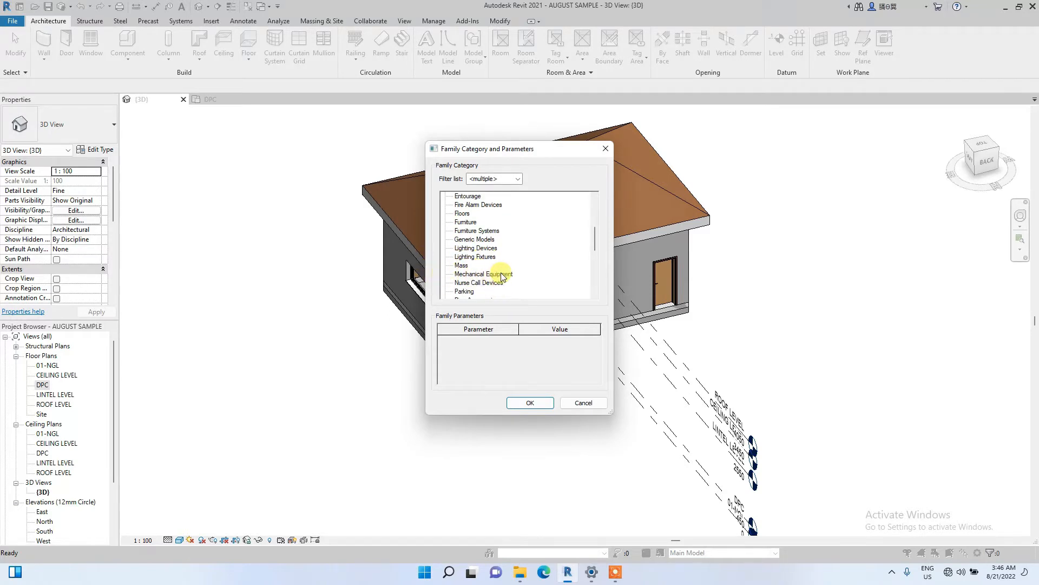
{"action": "scroll", "coordinate": [494, 272], "scroll_direction": "down", "scroll_amount": 3}
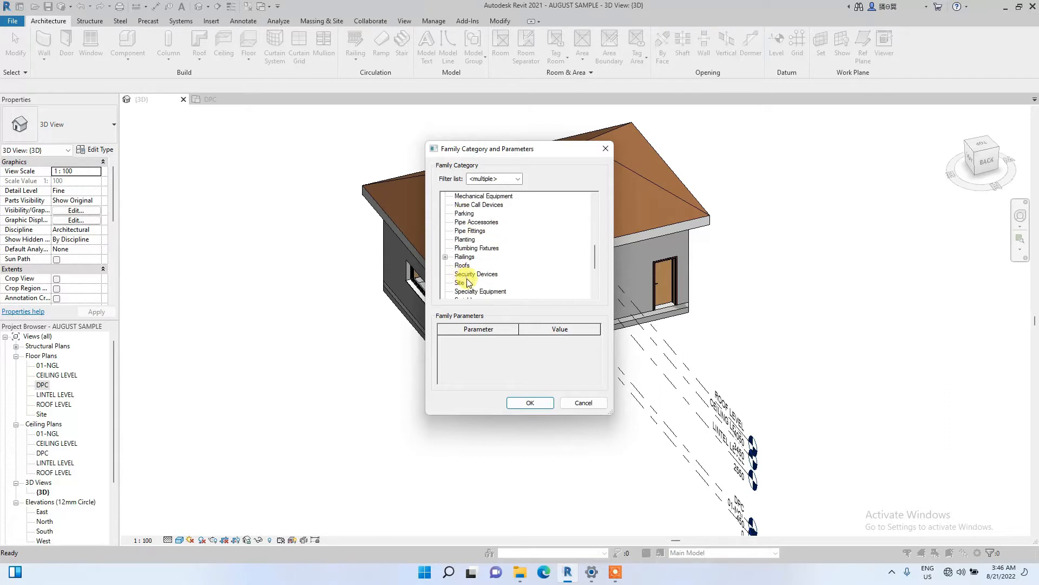
{"action": "scroll", "coordinate": [470, 270], "scroll_direction": "up", "scroll_amount": 1}
{"action": "scroll", "coordinate": [470, 269], "scroll_direction": "up", "scroll_amount": 7}
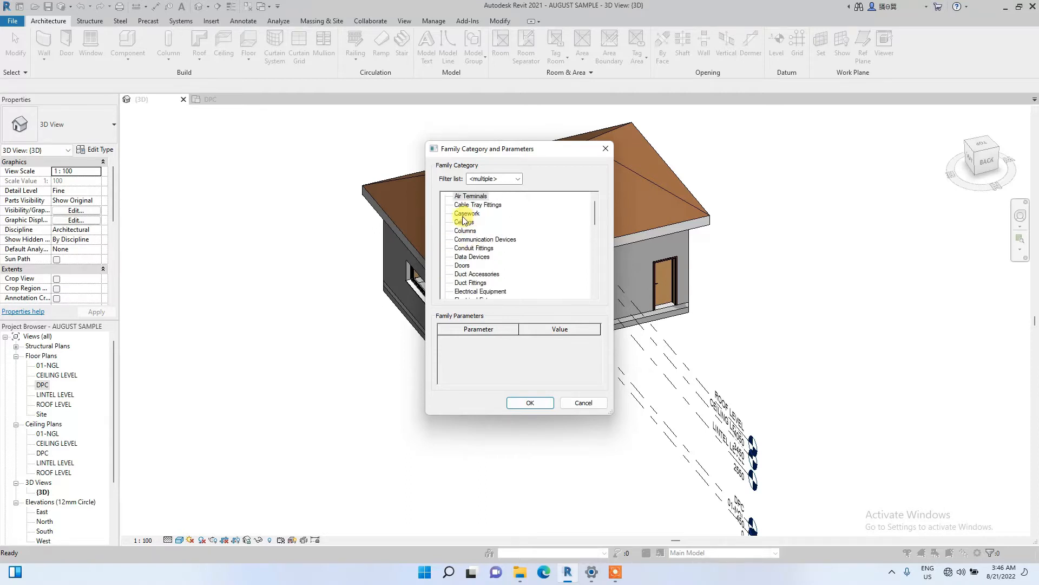
Step: Assign the Casework category to the in-place model and accept the name Casework 1
{"action": "left_click", "coordinate": [465, 214]}
{"action": "left_click", "coordinate": [530, 404]}
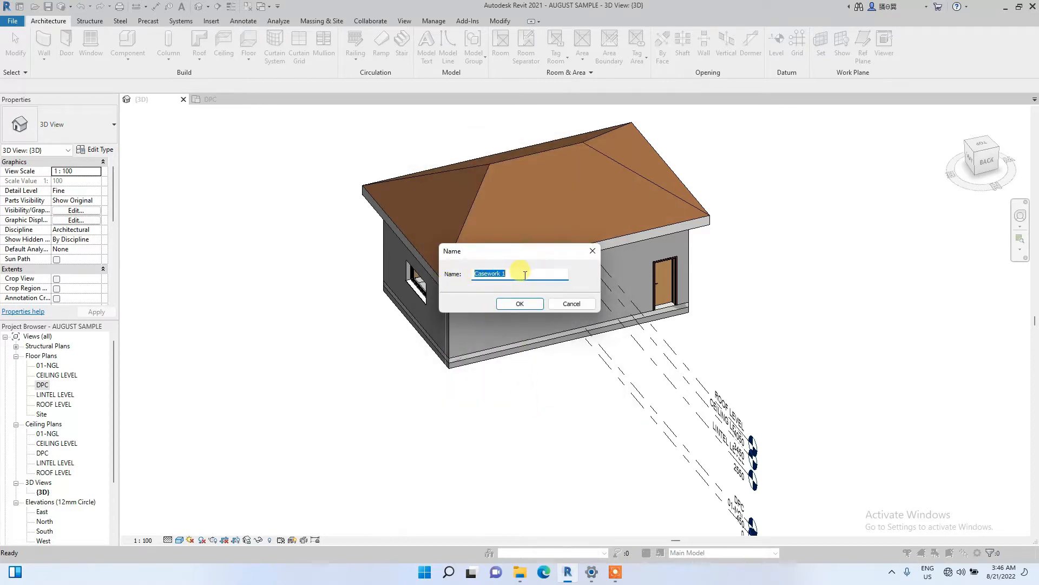
{"action": "left_click", "coordinate": [514, 304]}
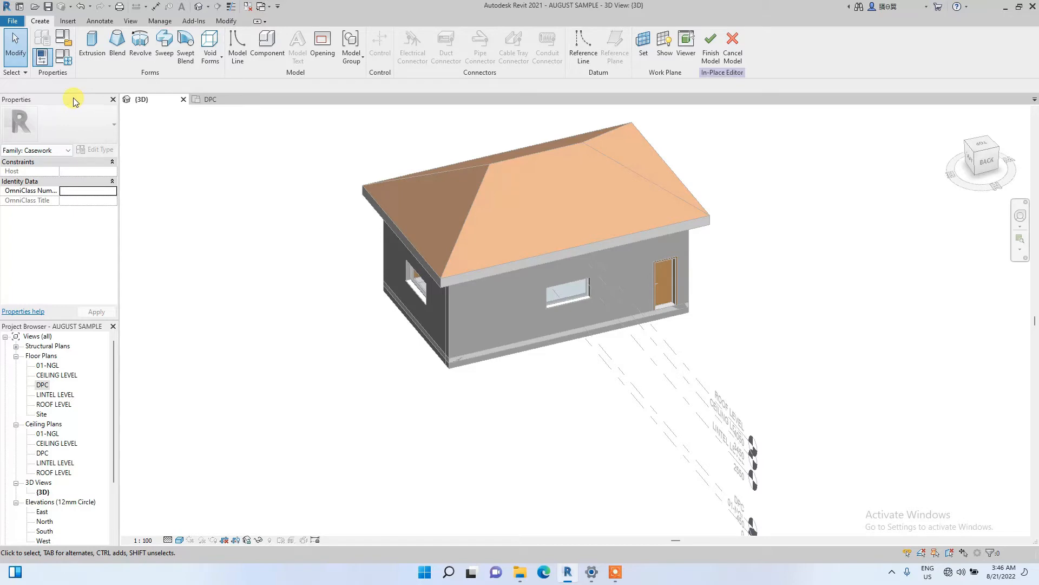
Step: Start a solid extrusion, look at the model from the top and set the extrusion end to 3000
{"action": "left_click", "coordinate": [92, 46]}
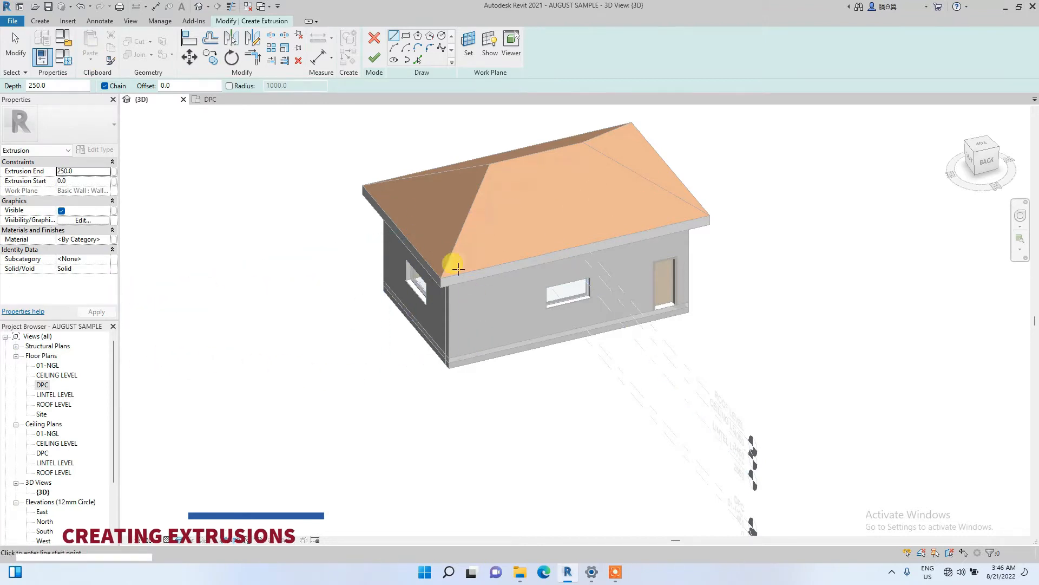
{"action": "left_click", "coordinate": [995, 144]}
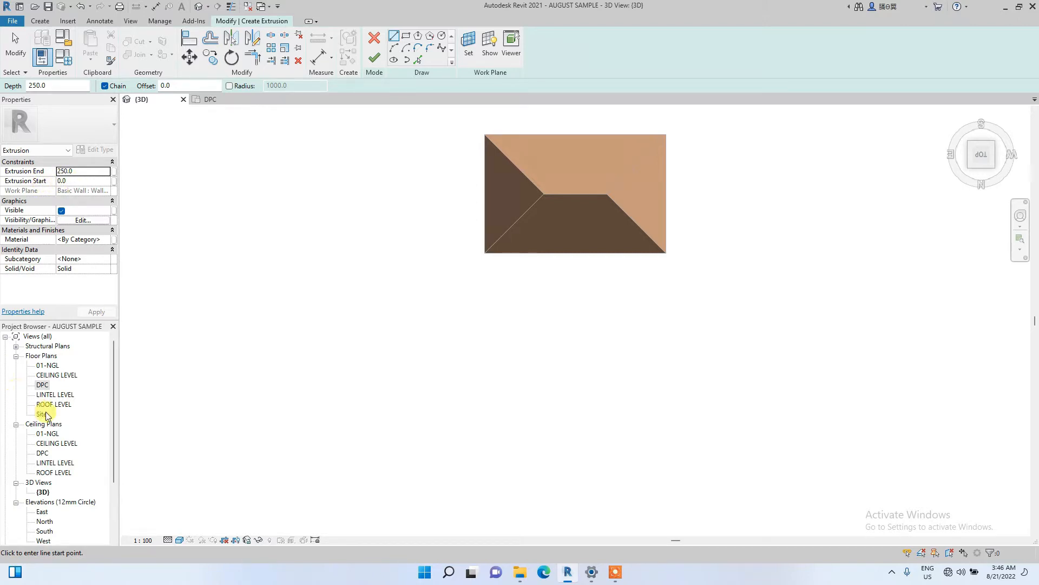
{"action": "left_click", "coordinate": [91, 171]}
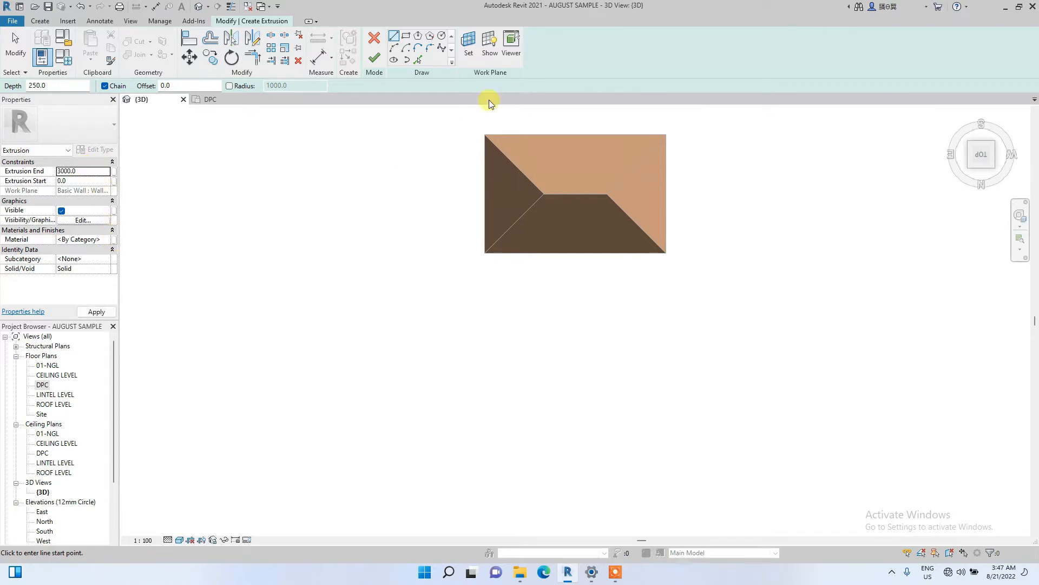
Step: Set the work plane of the extrusion sketch to Level : 01-NGL
{"action": "left_click", "coordinate": [406, 41]}
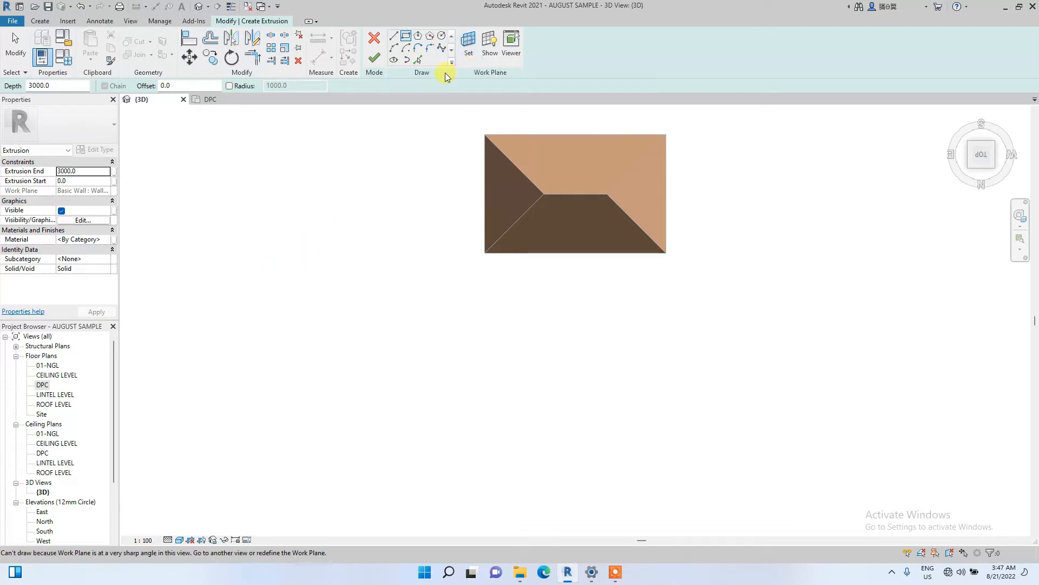
{"action": "left_click", "coordinate": [468, 54]}
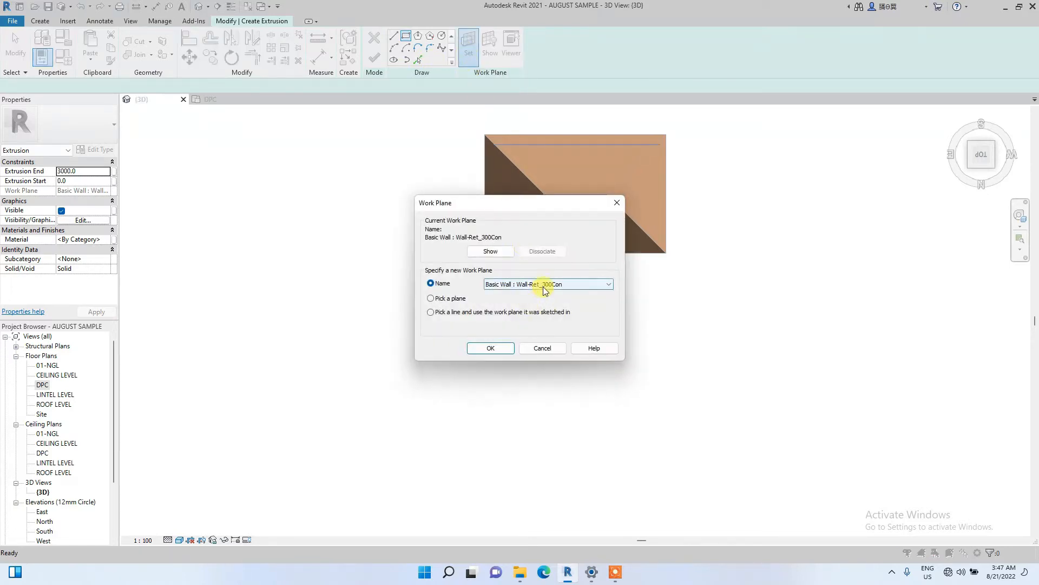
{"action": "left_click", "coordinate": [544, 284]}
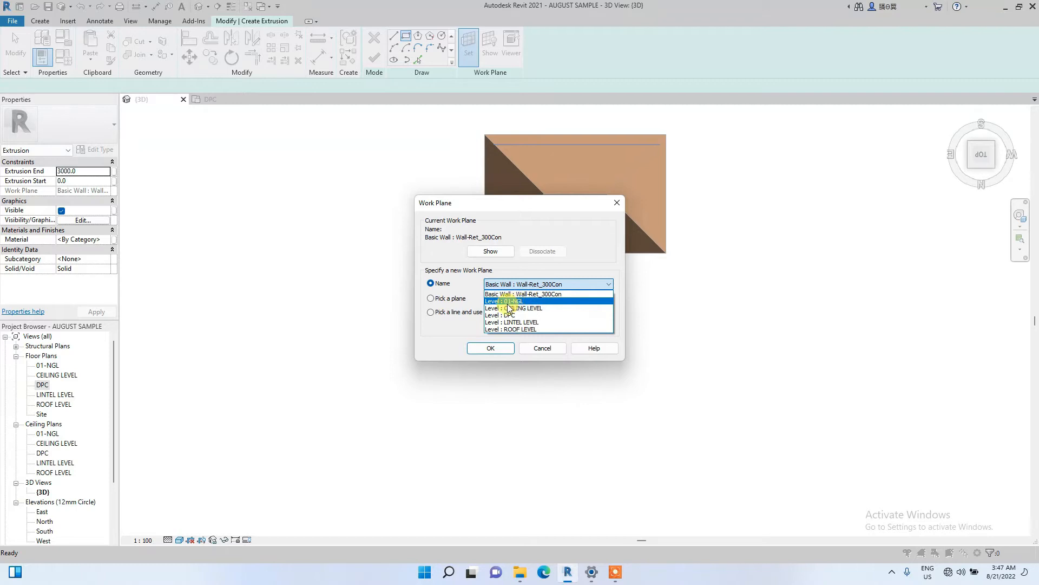
{"action": "left_click", "coordinate": [519, 303]}
{"action": "left_click", "coordinate": [490, 347]}
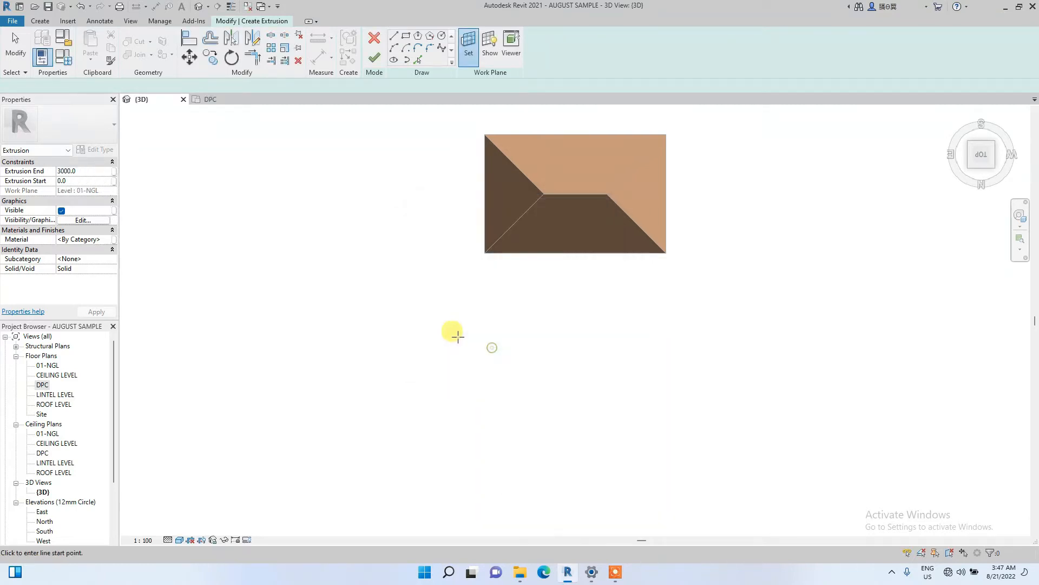
Step: Sketch a circle with a radius of about 3200 mm beside the house and complete the extrusion from it
{"action": "left_click", "coordinate": [442, 36]}
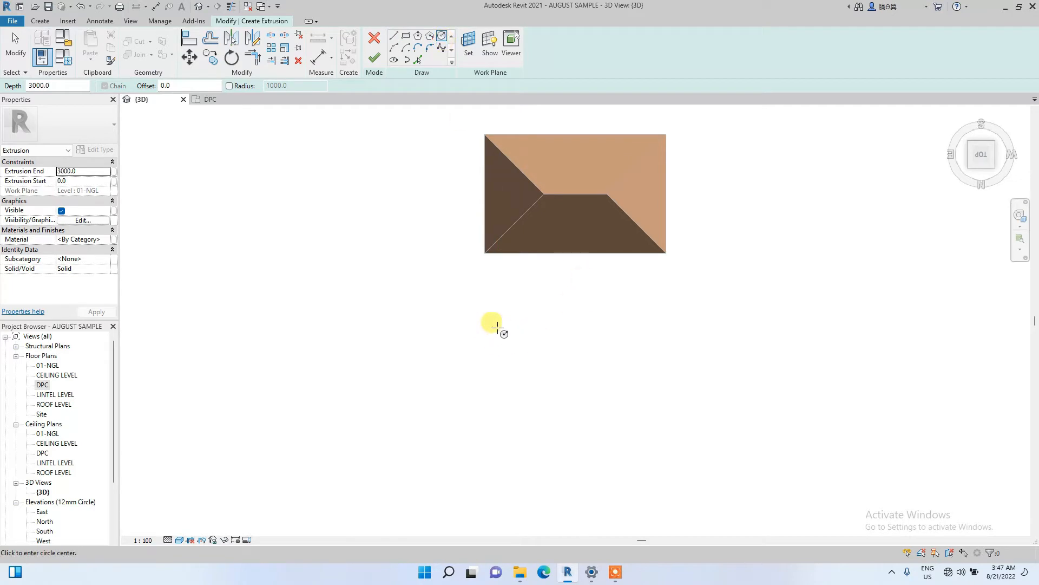
{"action": "left_click", "coordinate": [539, 310]}
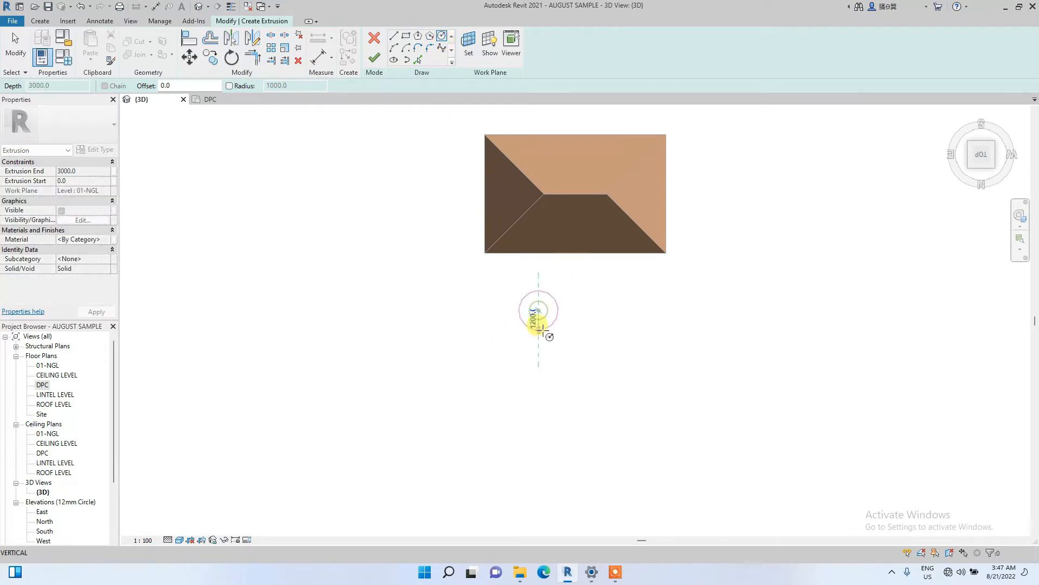
{"action": "left_click", "coordinate": [539, 361]}
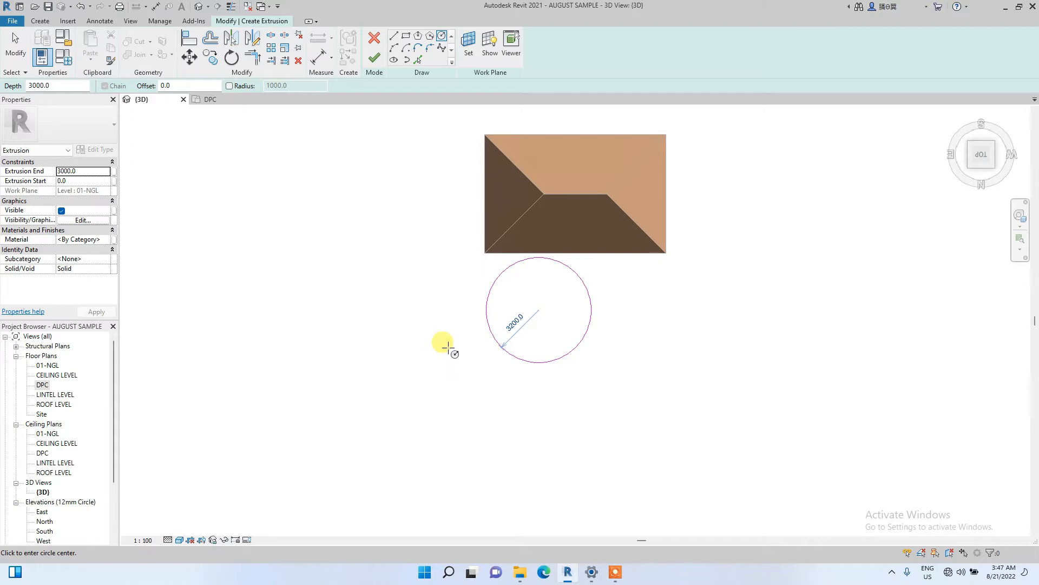
{"action": "left_click", "coordinate": [375, 58]}
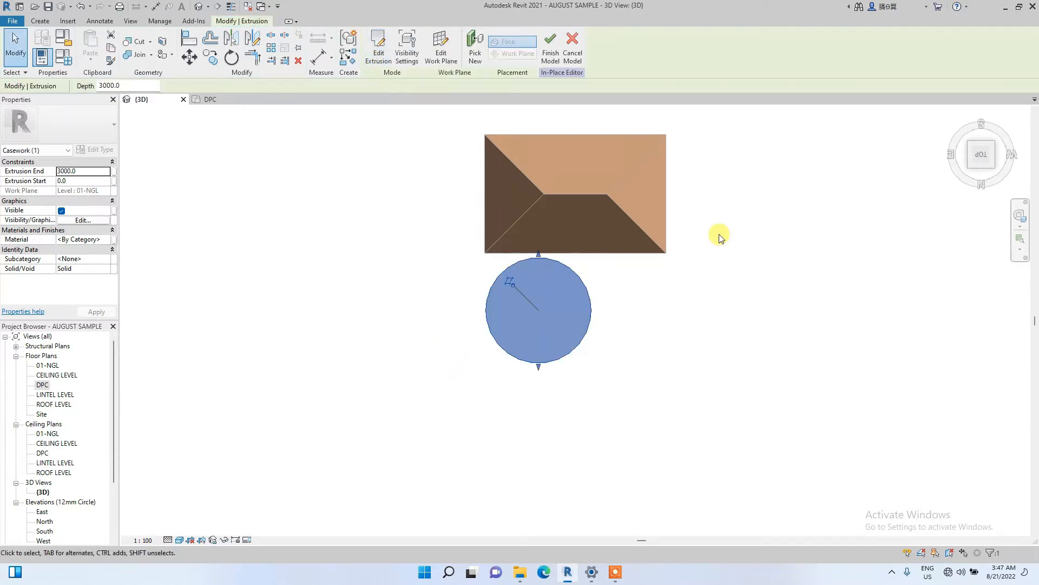
Step: Turn the model to an angled 3D view and finish the in-place model of the cylinder
{"action": "left_click", "coordinate": [984, 154]}
{"action": "mouse_move", "coordinate": [127, 530]}
{"action": "middle_mouse_down", "text": "shift"}
{"action": "mouse_move", "coordinate": [304, 468]}
{"action": "mouse_move", "coordinate": [1014, 473]}
{"action": "mouse_move", "coordinate": [1003, 509]}
{"action": "mouse_move", "coordinate": [176, 494]}
{"action": "mouse_move", "coordinate": [330, 448]}
{"action": "mouse_move", "coordinate": [495, 498]}
{"action": "mouse_move", "coordinate": [379, 529]}
{"action": "mouse_move", "coordinate": [888, 527]}
{"action": "mouse_move", "coordinate": [128, 480]}
{"action": "mouse_move", "coordinate": [197, 115]}
{"action": "middle_mouse_up", "text": "shift"}
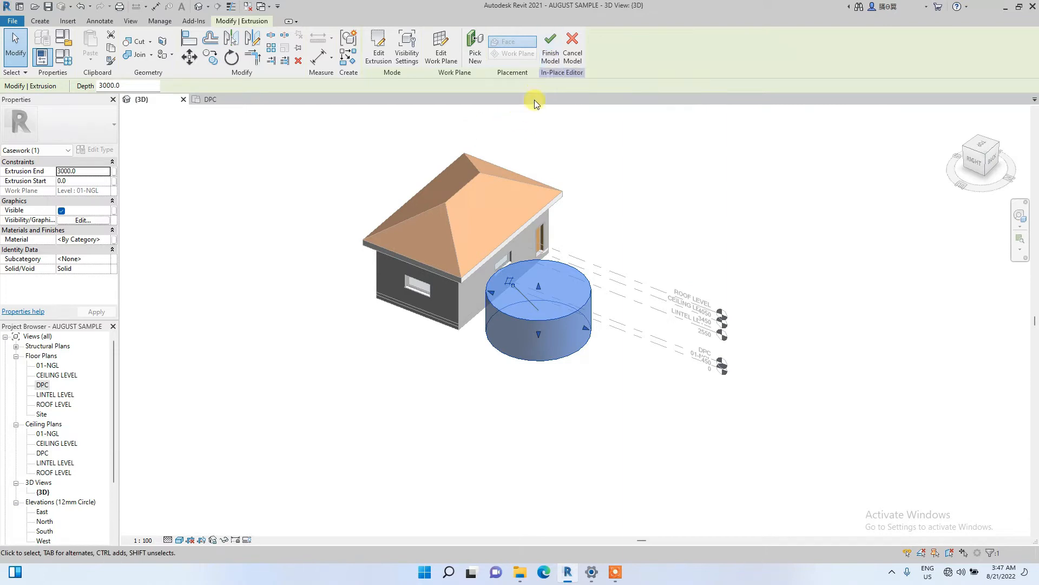
{"action": "left_click", "coordinate": [552, 58]}
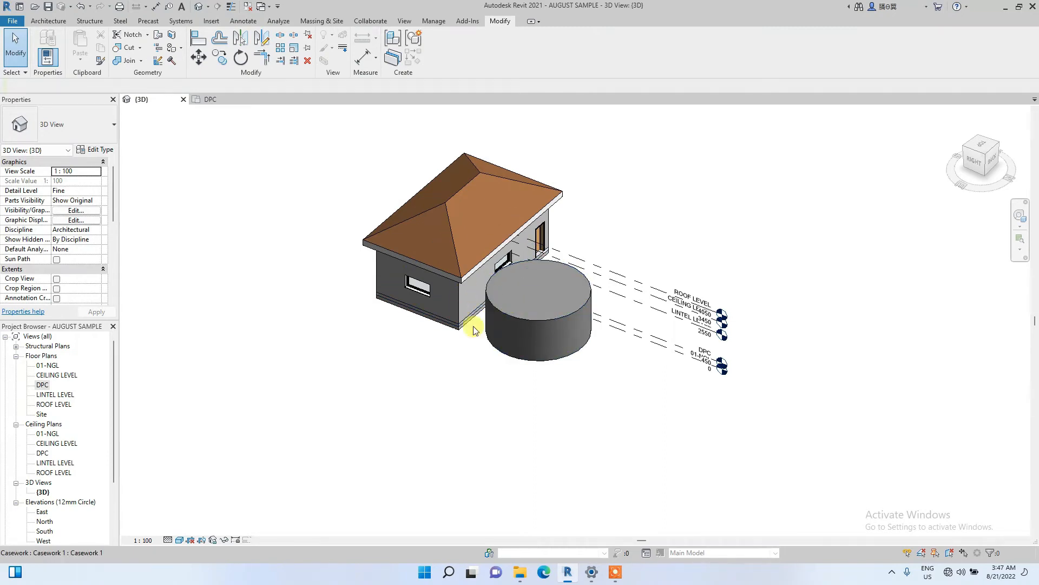
{"action": "left_click", "coordinate": [538, 330]}
{"action": "left_click", "coordinate": [348, 323]}
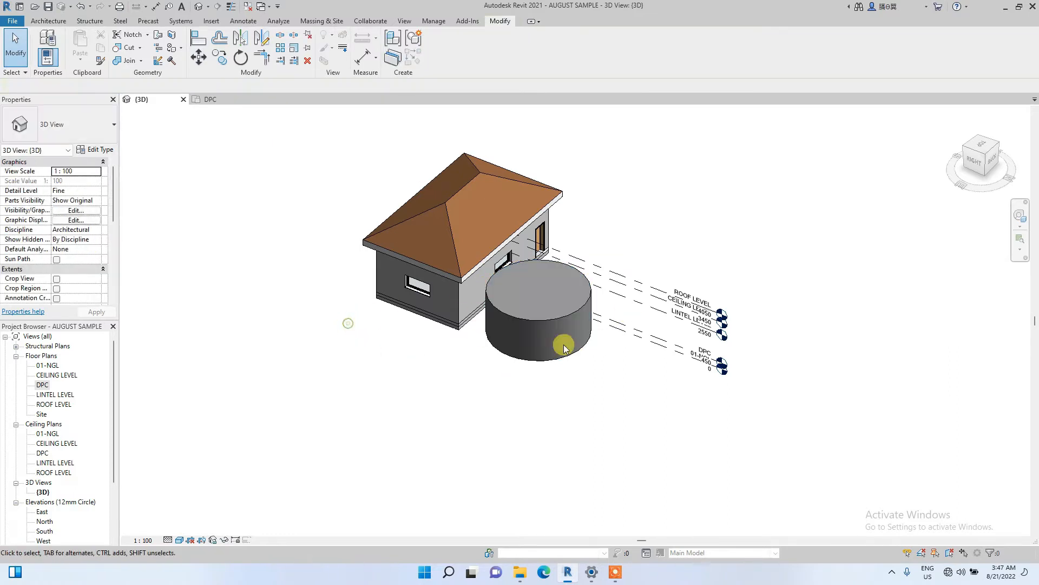
Step: Start a second in-place model in the Casework category and name it Casework 2
{"action": "left_click", "coordinate": [54, 20]}
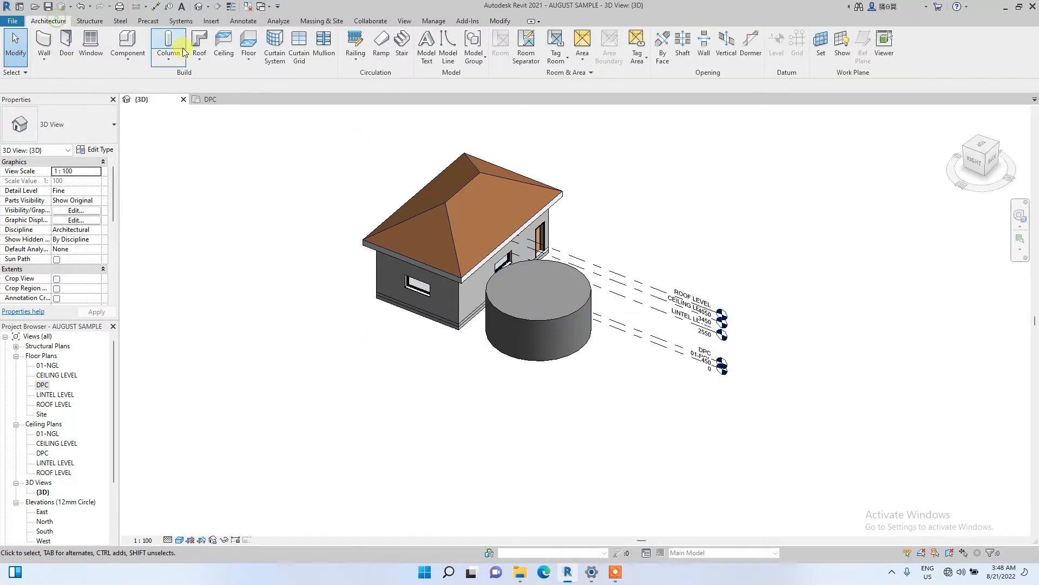
{"action": "left_click", "coordinate": [137, 65]}
{"action": "left_click", "coordinate": [143, 103]}
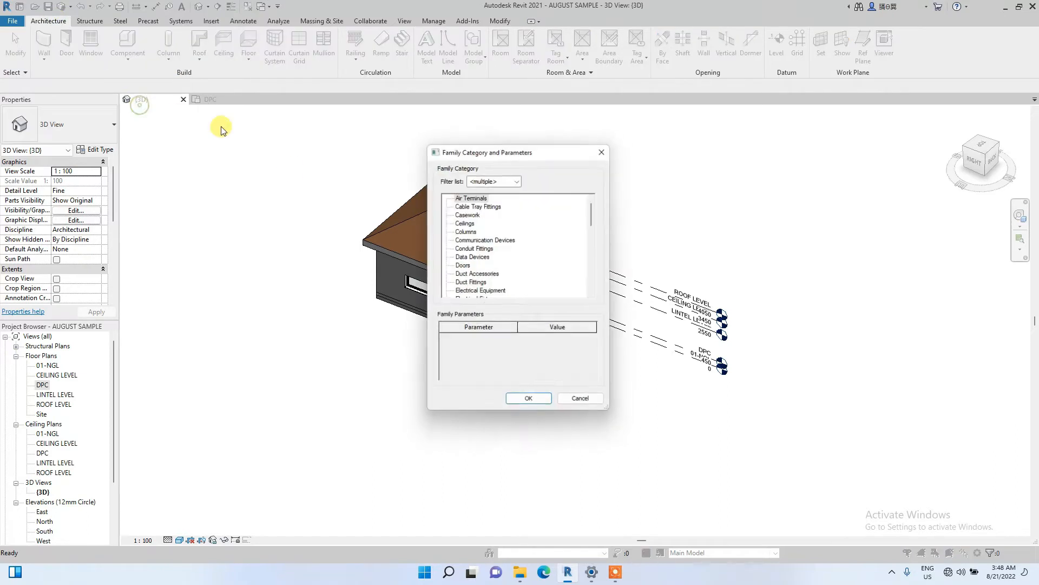
{"action": "left_click", "coordinate": [465, 215]}
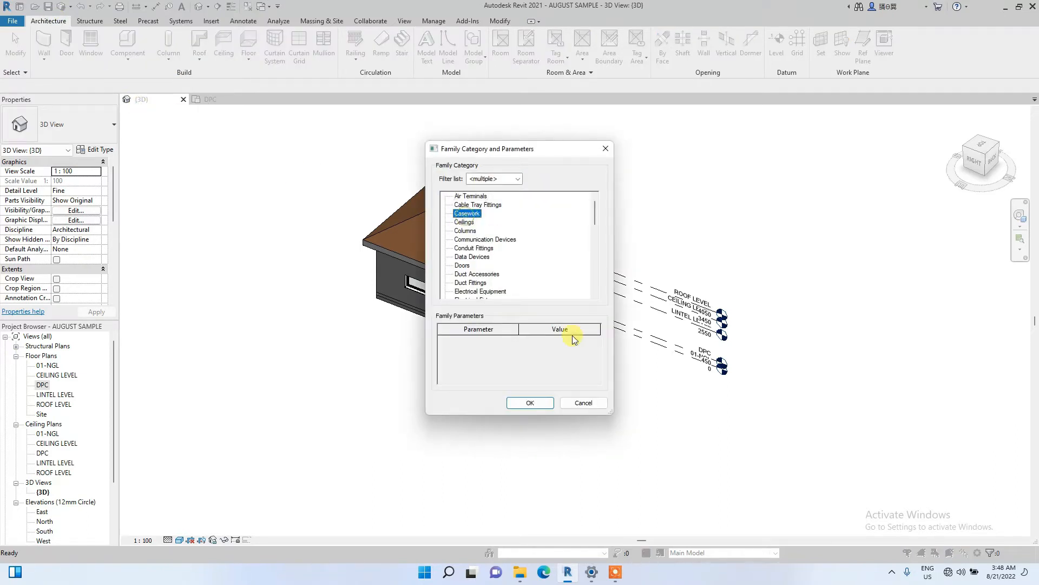
{"action": "left_click", "coordinate": [530, 403]}
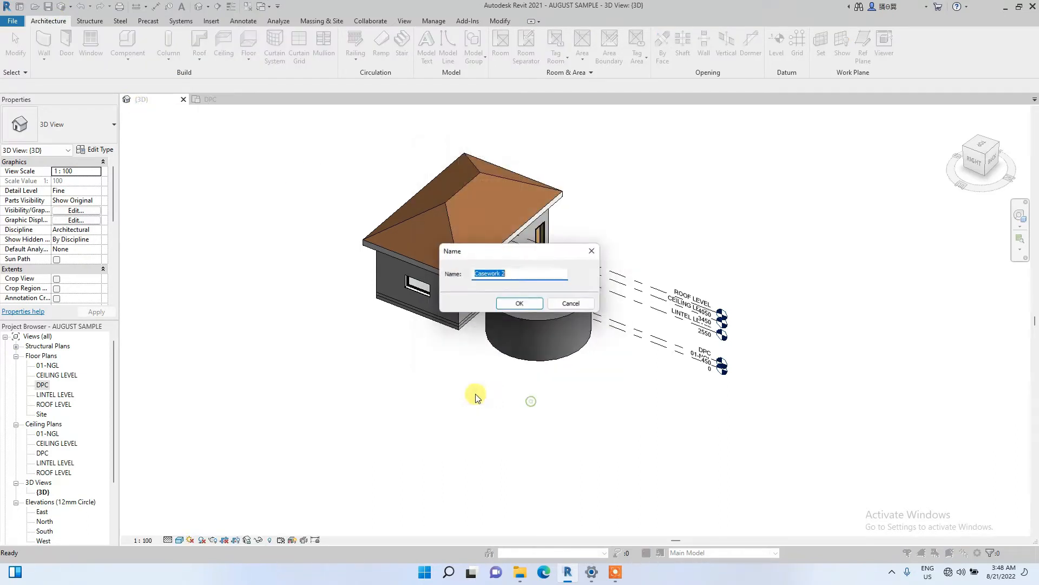
{"action": "left_click", "coordinate": [514, 302]}
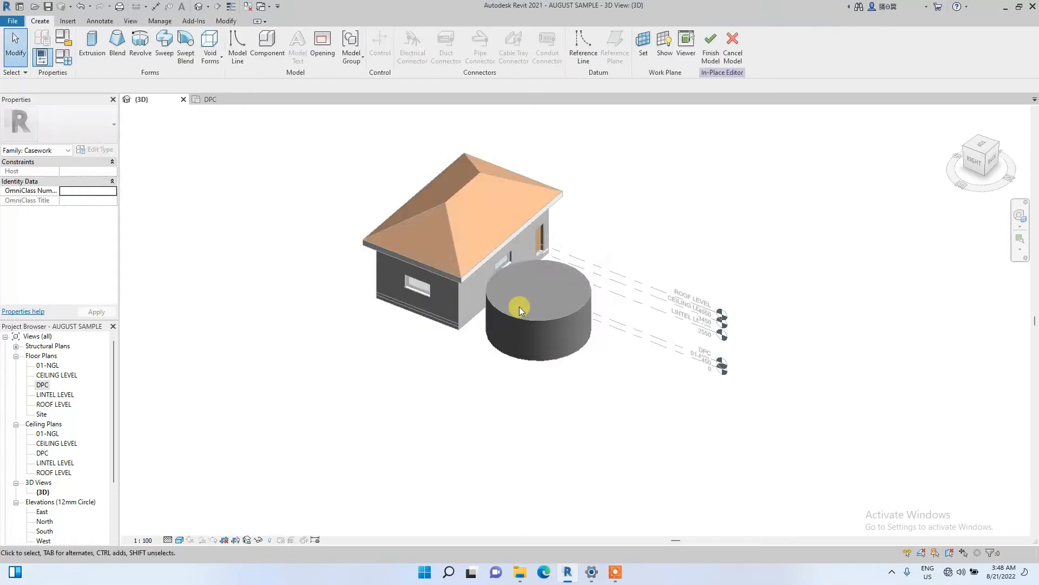
Step: Start a solid blend, look at the model from the top and set the work plane to Level : 01-NGL
{"action": "left_click", "coordinate": [116, 54]}
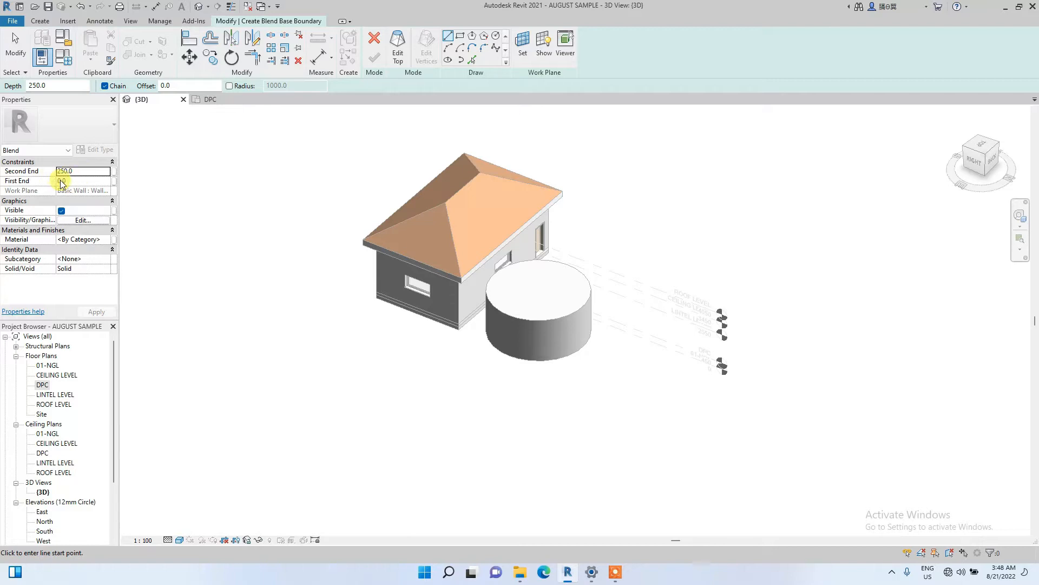
{"action": "left_click", "coordinate": [987, 151]}
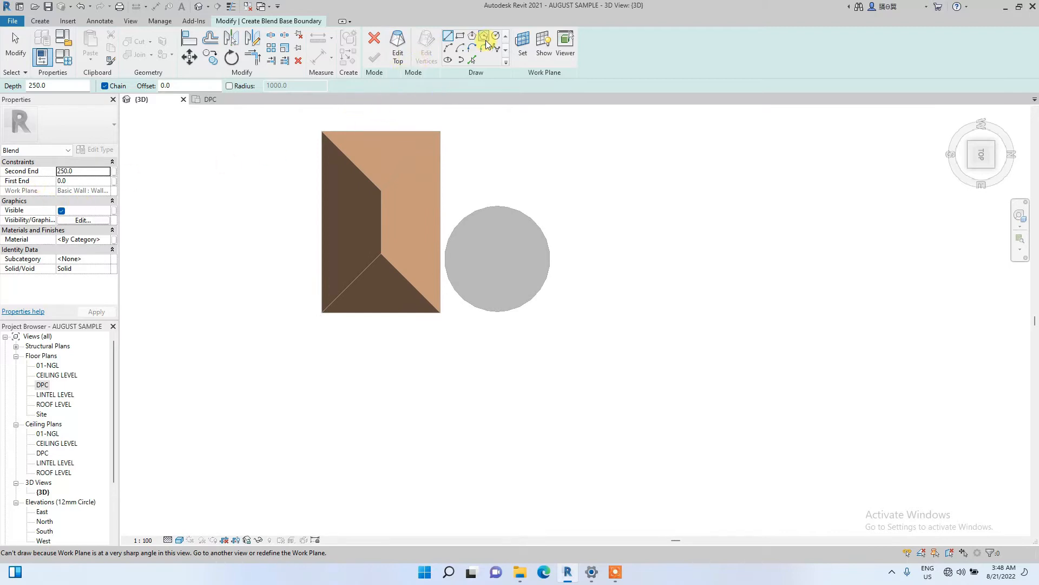
{"action": "left_click", "coordinate": [523, 49]}
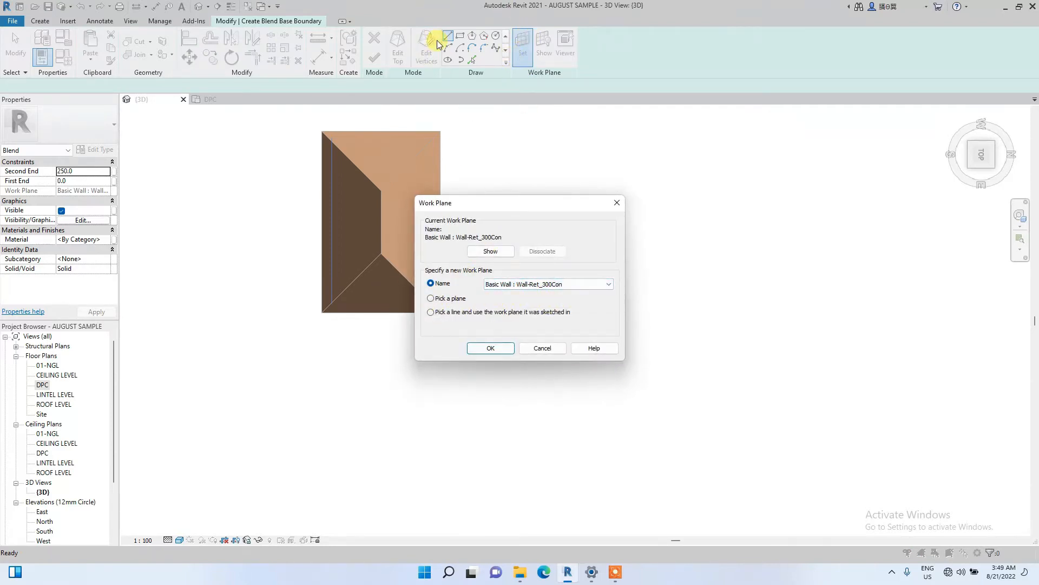
{"action": "left_click", "coordinate": [516, 287]}
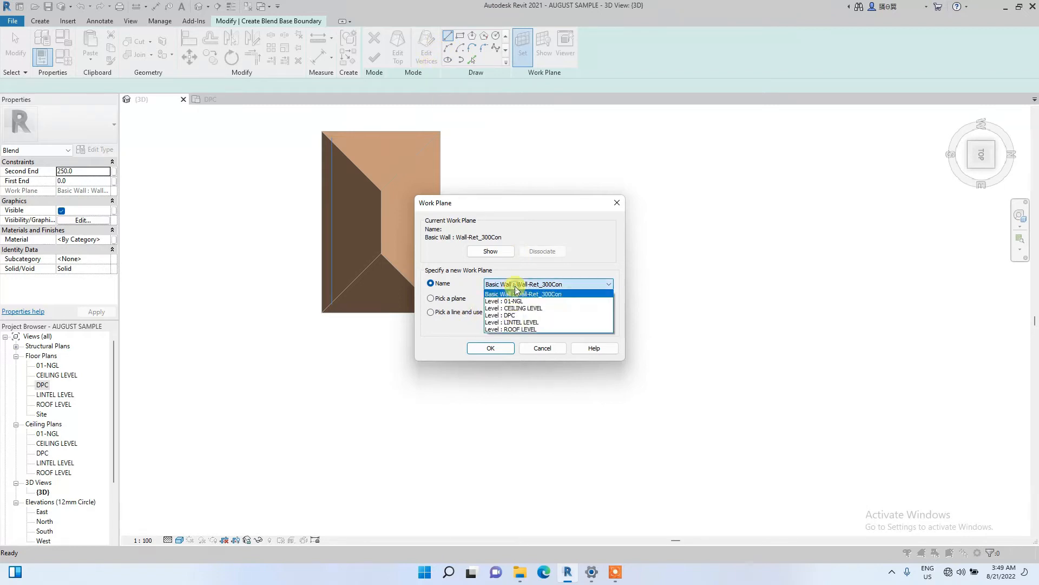
{"action": "left_click", "coordinate": [512, 301]}
{"action": "left_click", "coordinate": [484, 349]}
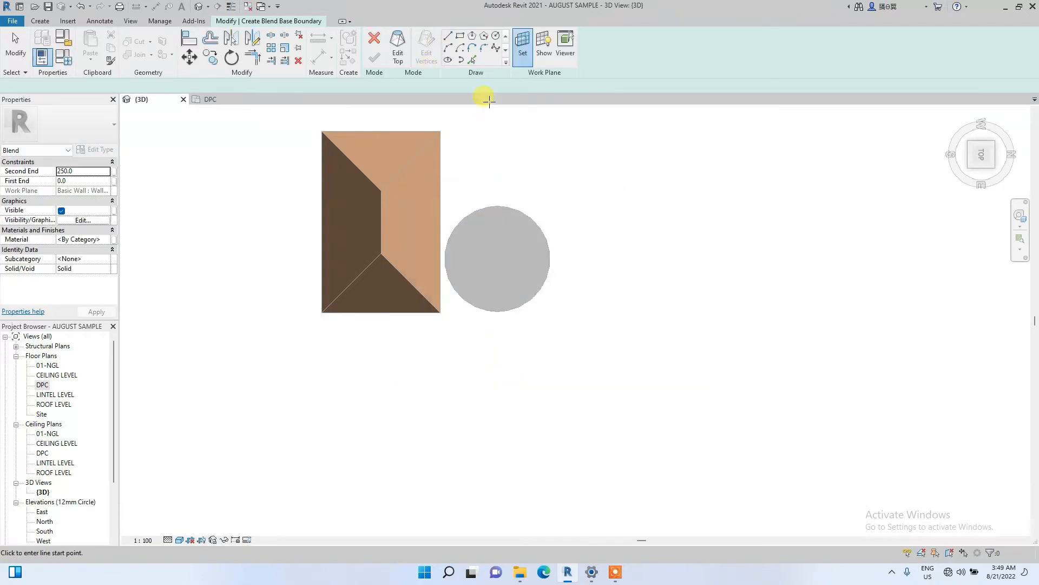
Step: Sketch the base circle with a radius of about 3100 mm below the house in plan and set the blend's second end to 6000
{"action": "left_click", "coordinate": [496, 37]}
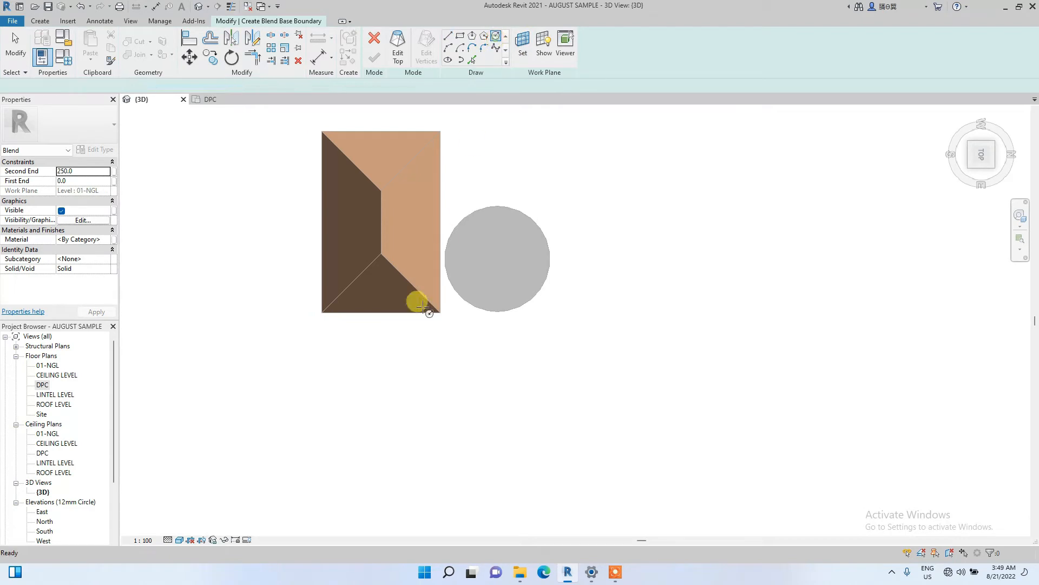
{"action": "left_click", "coordinate": [400, 413]}
{"action": "left_click", "coordinate": [406, 461]}
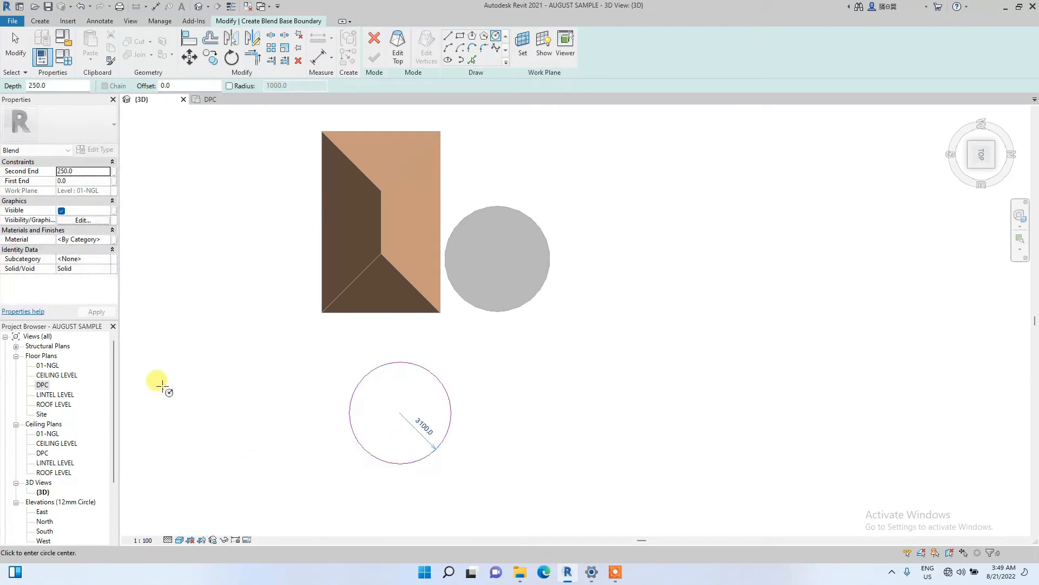
{"action": "key", "text": "Escape"}
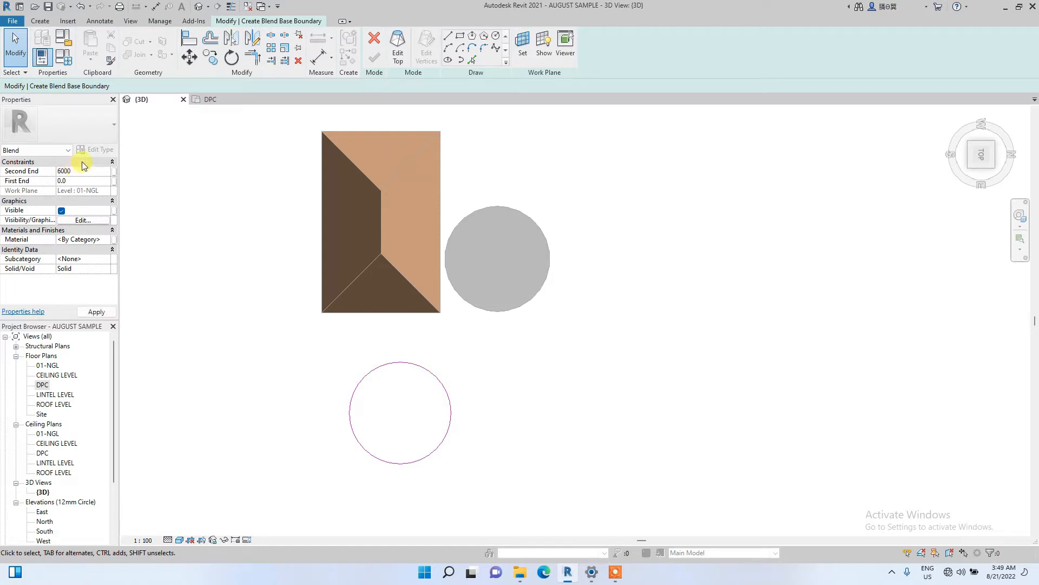
{"action": "key", "text": "Return"}
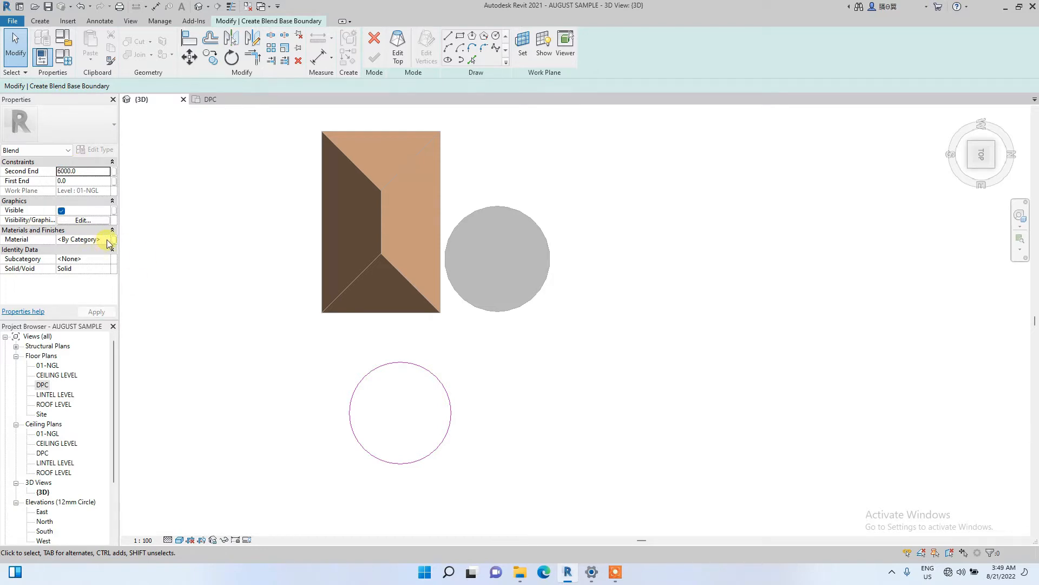
Step: Duplicate the Air material for the blend and name the copy MY MODEL IN PLACE
{"action": "left_click", "coordinate": [107, 241]}
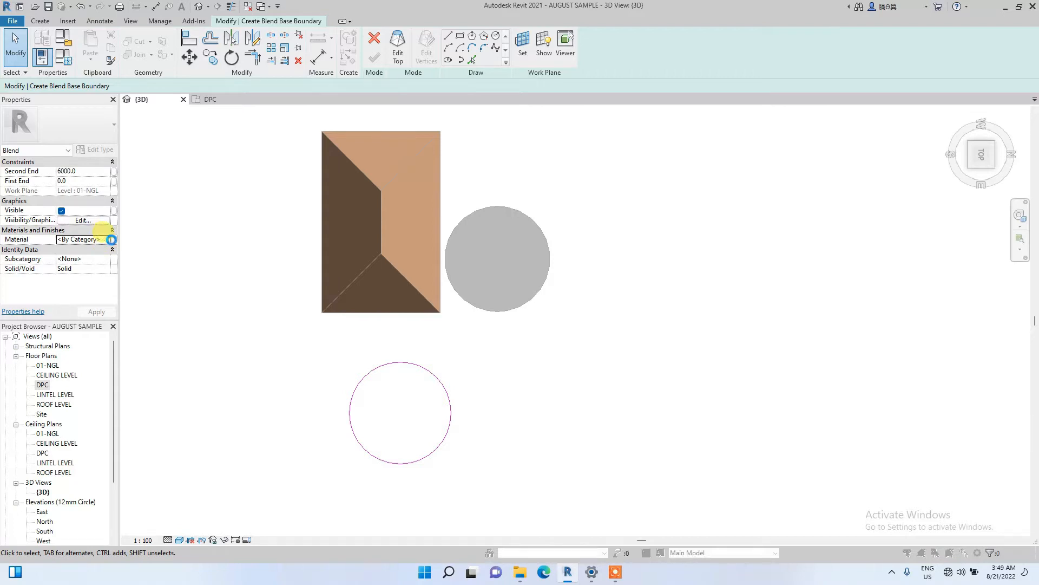
{"action": "left_click", "coordinate": [111, 239]}
{"action": "left_click", "coordinate": [425, 209]}
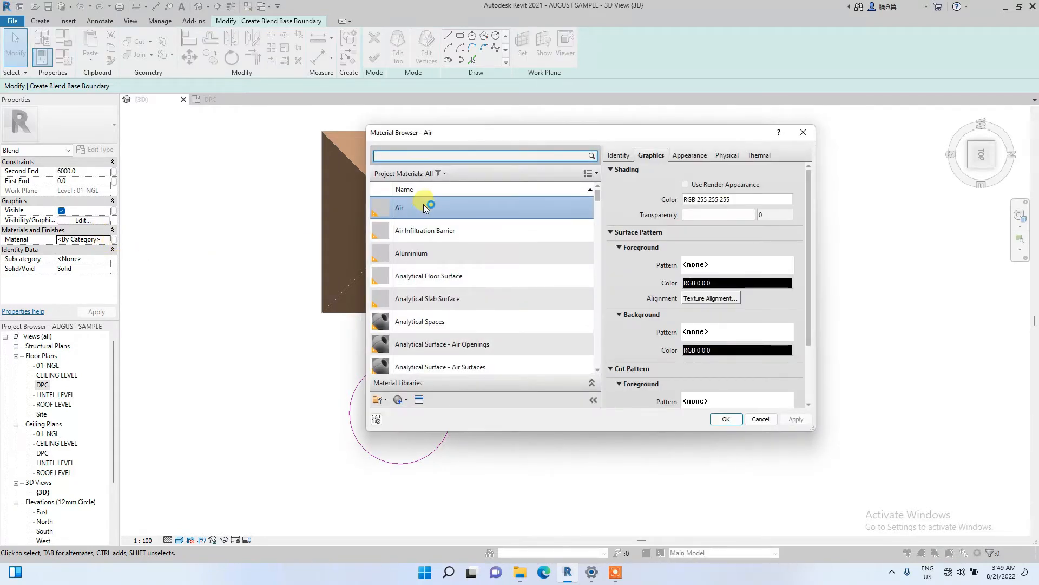
{"action": "right_click", "coordinate": [426, 207]}
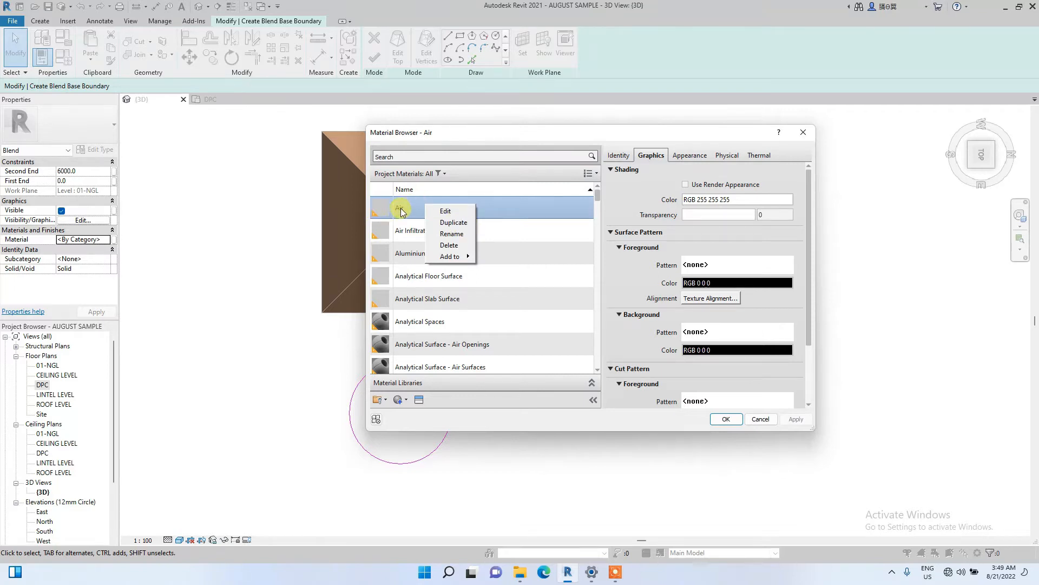
{"action": "left_click", "coordinate": [454, 222]}
{"action": "key", "text": "BackSpace"}
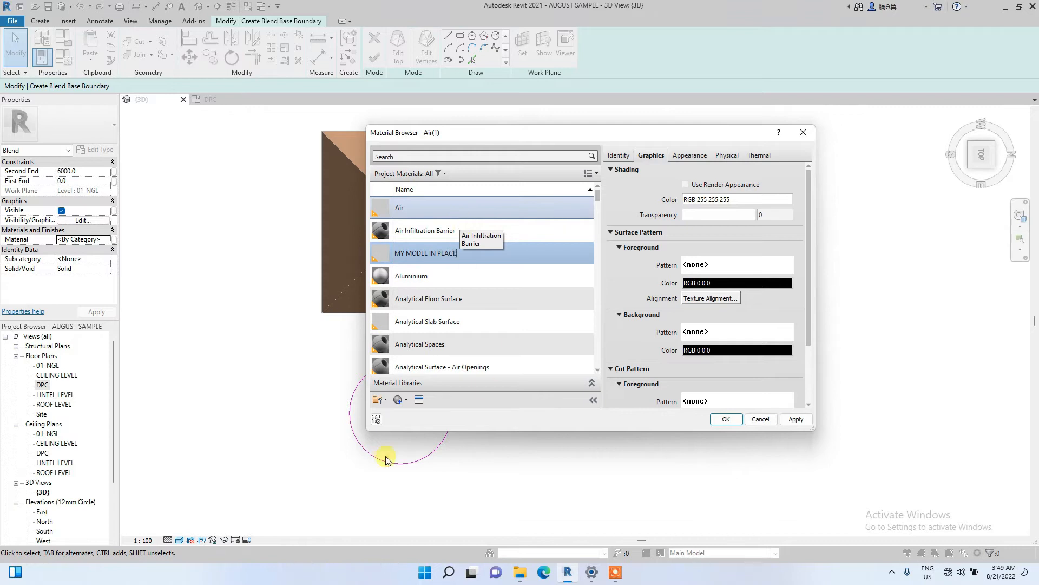
Step: Examine the Wall Paint assets in the appearance library for the new material, then close the library
{"action": "left_click", "coordinate": [419, 399]}
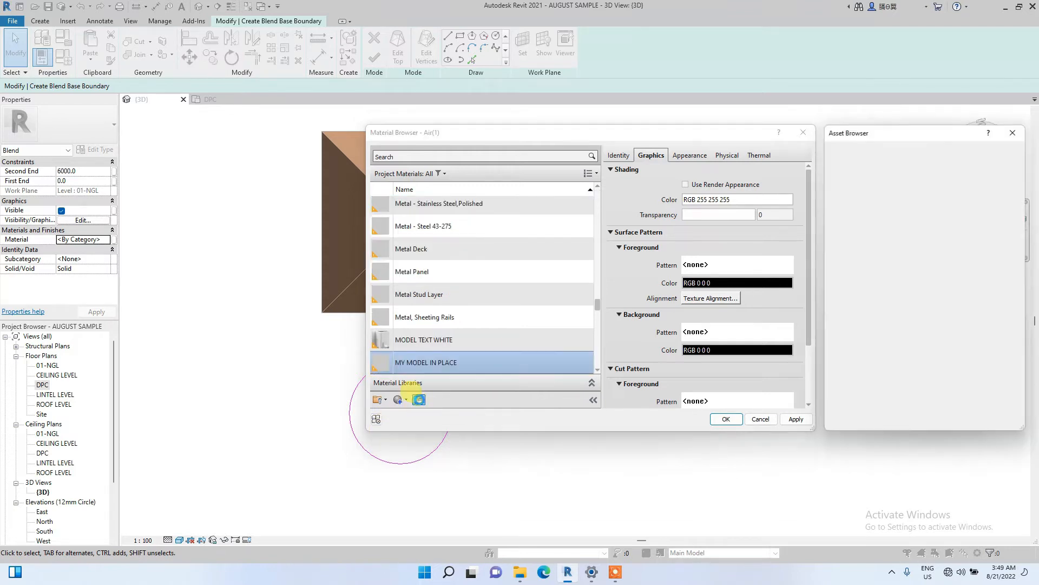
{"action": "double_click", "coordinate": [856, 211]}
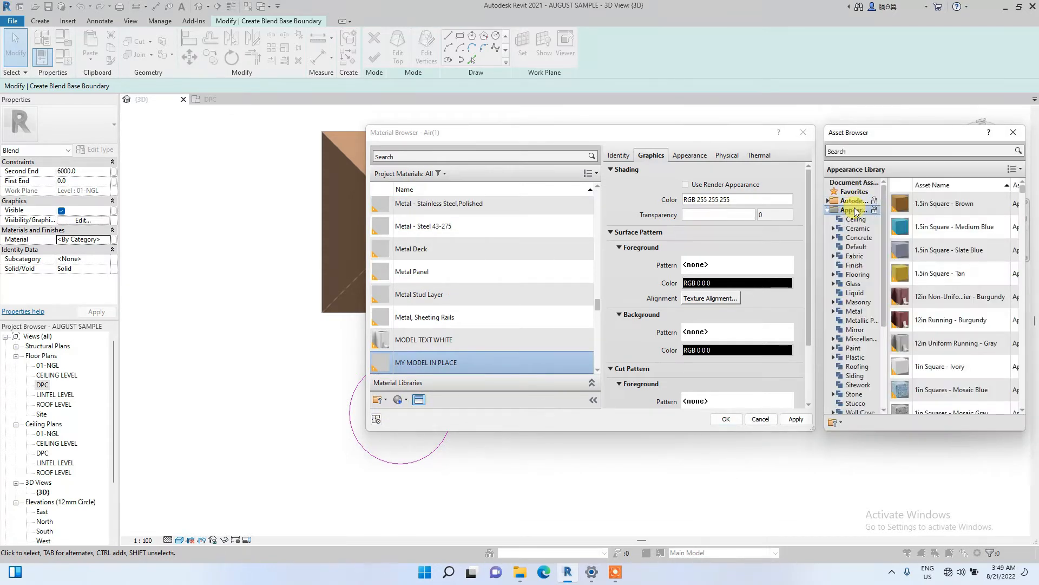
{"action": "scroll", "coordinate": [848, 368], "scroll_direction": "down", "scroll_amount": 2}
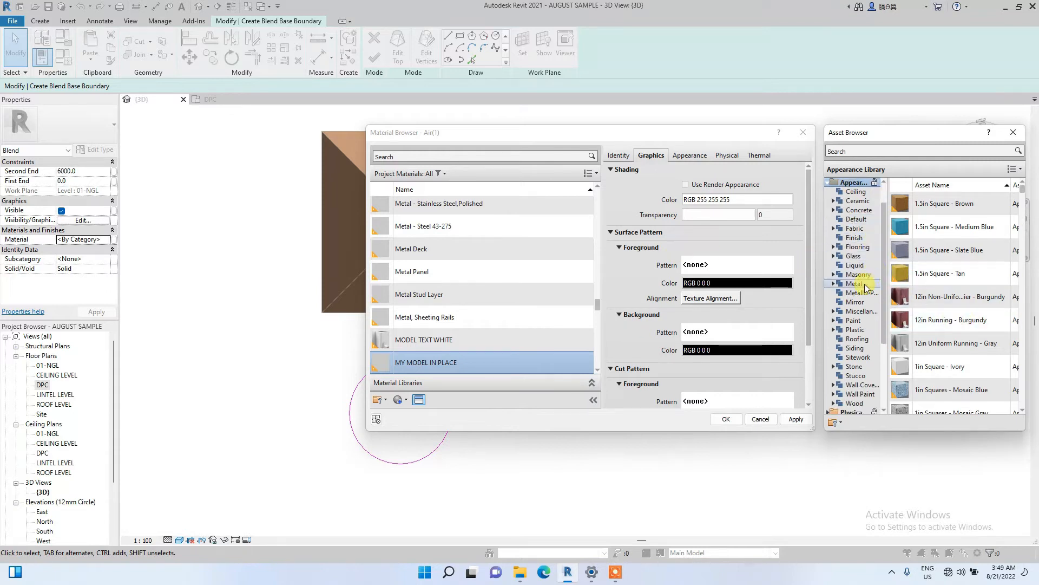
{"action": "double_click", "coordinate": [859, 367]}
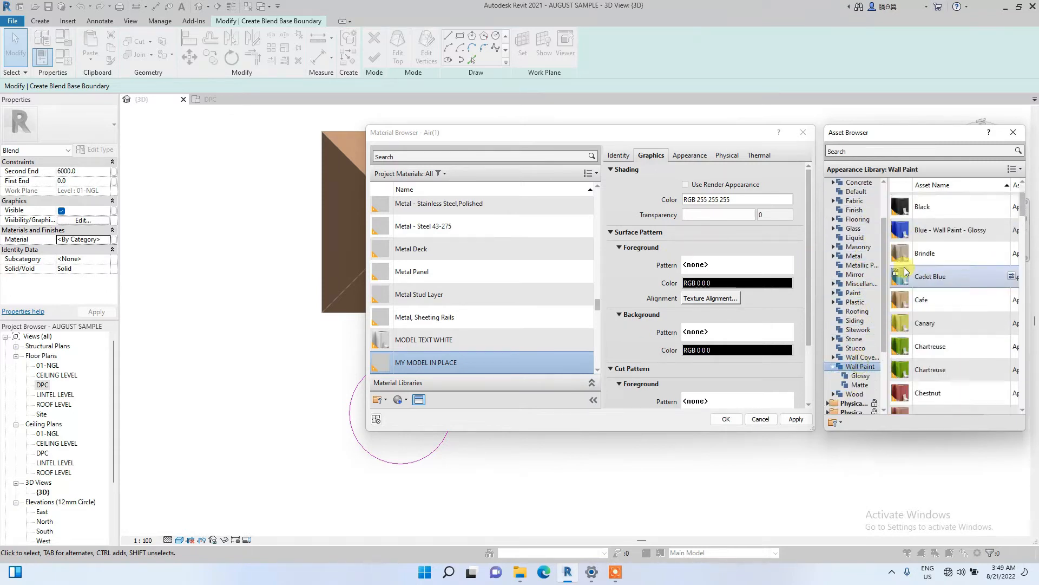
{"action": "scroll", "coordinate": [899, 290], "scroll_direction": "down", "scroll_amount": 3}
{"action": "scroll", "coordinate": [878, 347], "scroll_direction": "down", "scroll_amount": 1}
{"action": "scroll", "coordinate": [910, 298], "scroll_direction": "down", "scroll_amount": 3}
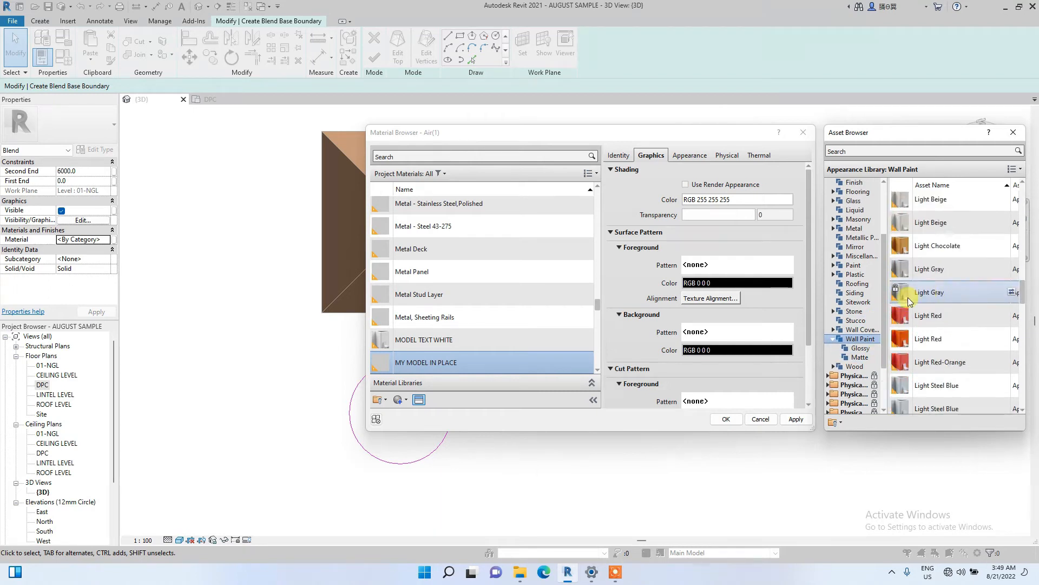
{"action": "left_click", "coordinate": [1013, 132]}
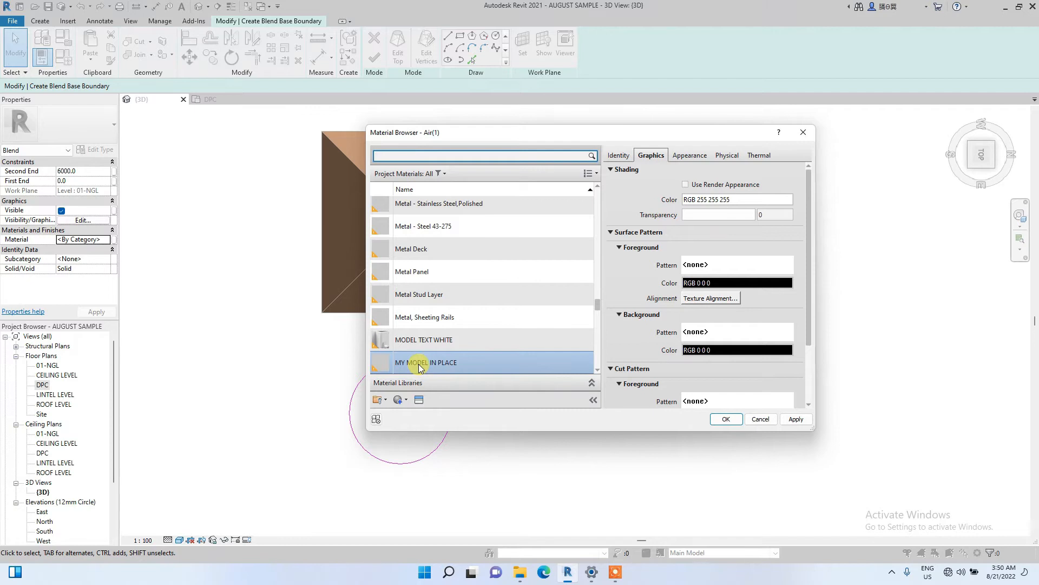
Step: Replace the new material's appearance with the Linen White wall paint asset and assign the material to the blend
{"action": "left_click", "coordinate": [418, 402]}
{"action": "scroll", "coordinate": [856, 242], "scroll_direction": "up", "scroll_amount": 3}
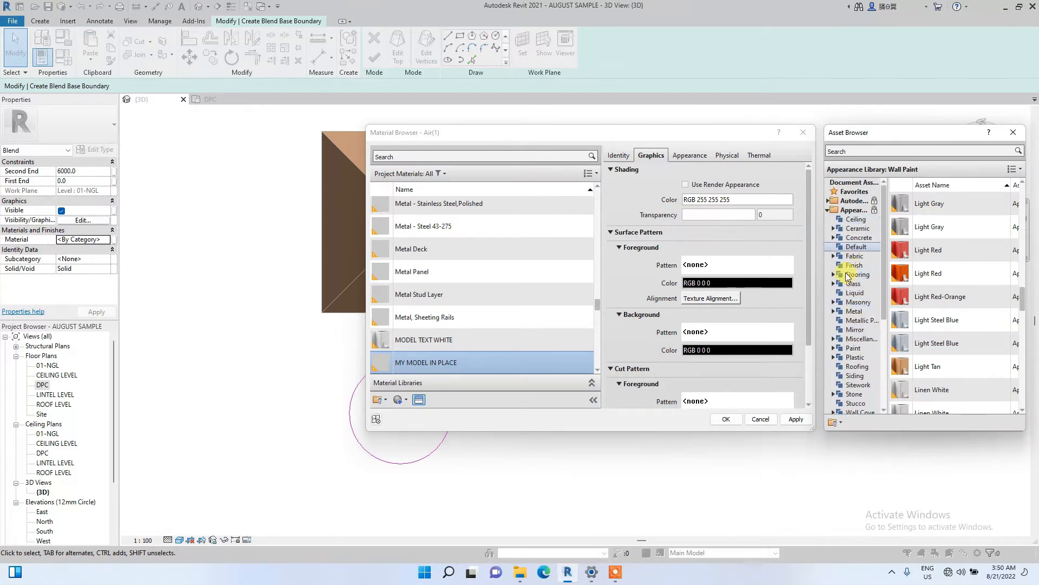
{"action": "left_click", "coordinate": [866, 394]}
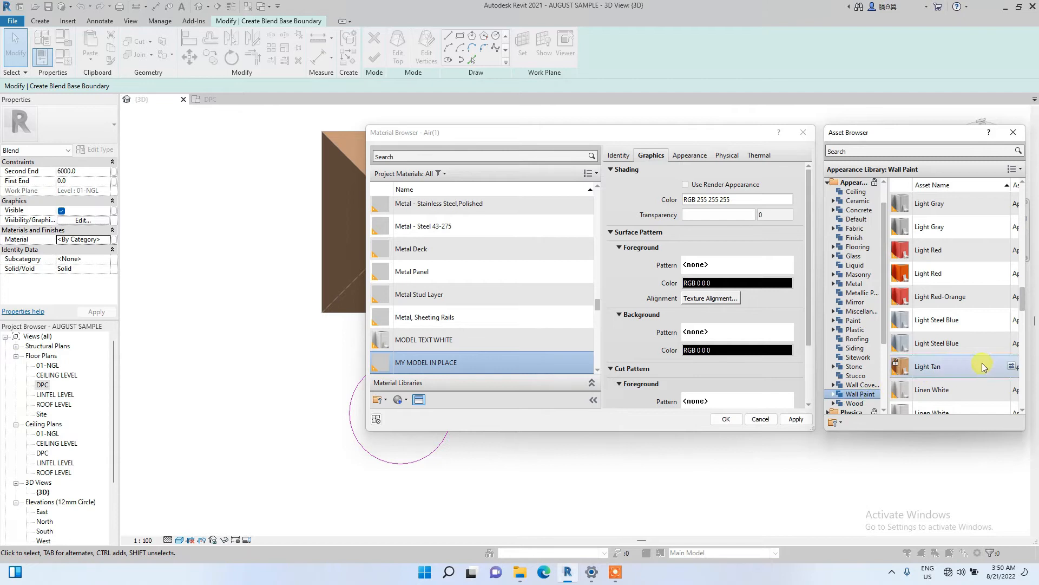
{"action": "scroll", "coordinate": [953, 347], "scroll_direction": "down", "scroll_amount": 2}
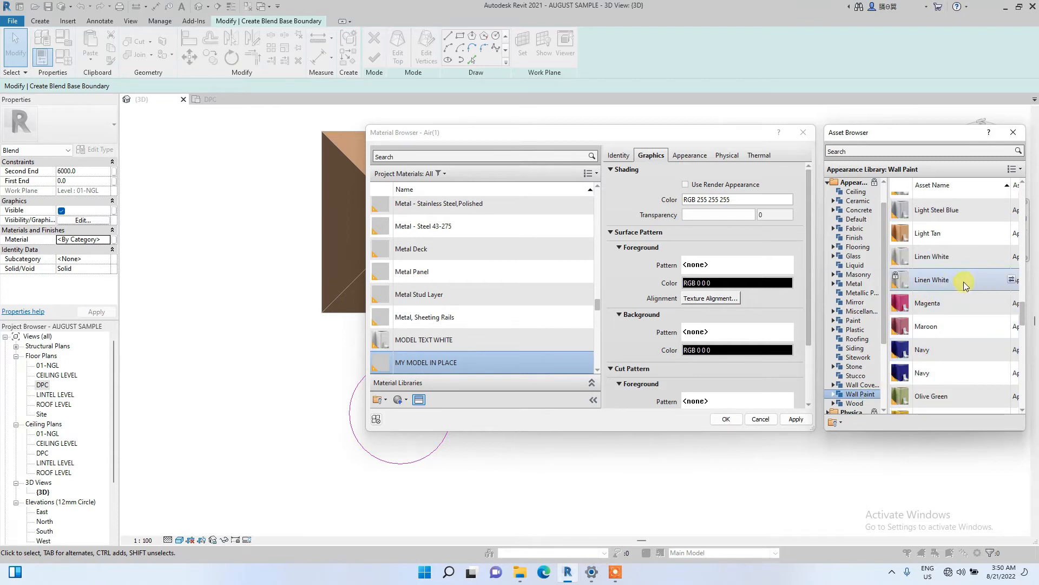
{"action": "left_click", "coordinate": [1014, 281]}
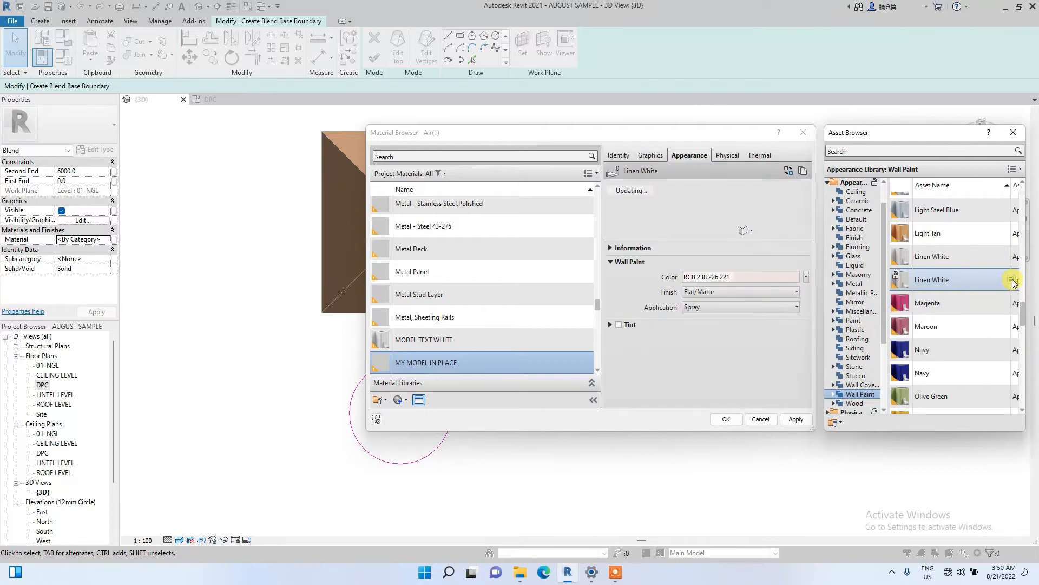
{"action": "left_click", "coordinate": [794, 420]}
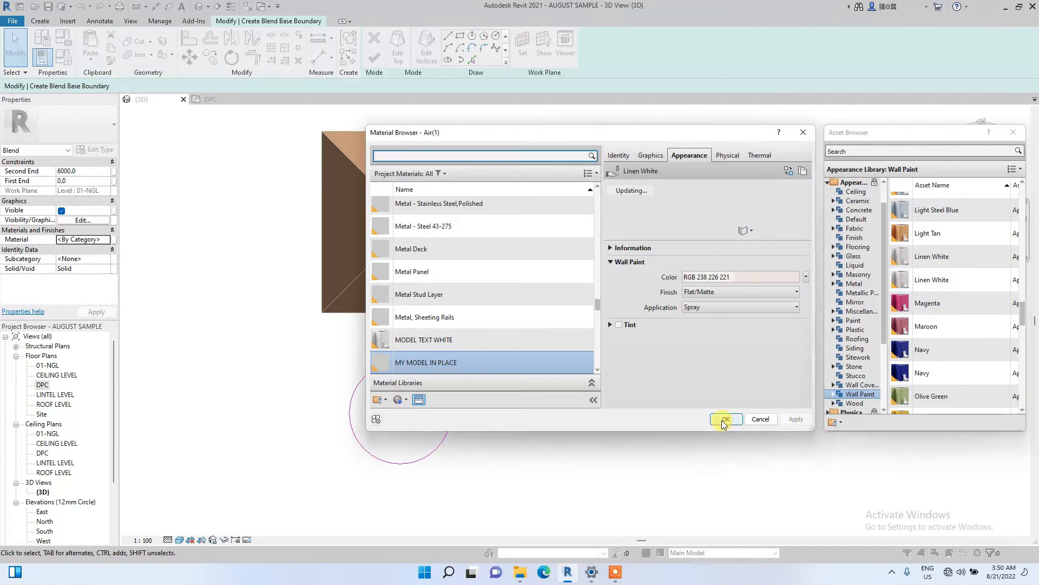
{"action": "left_click", "coordinate": [725, 419]}
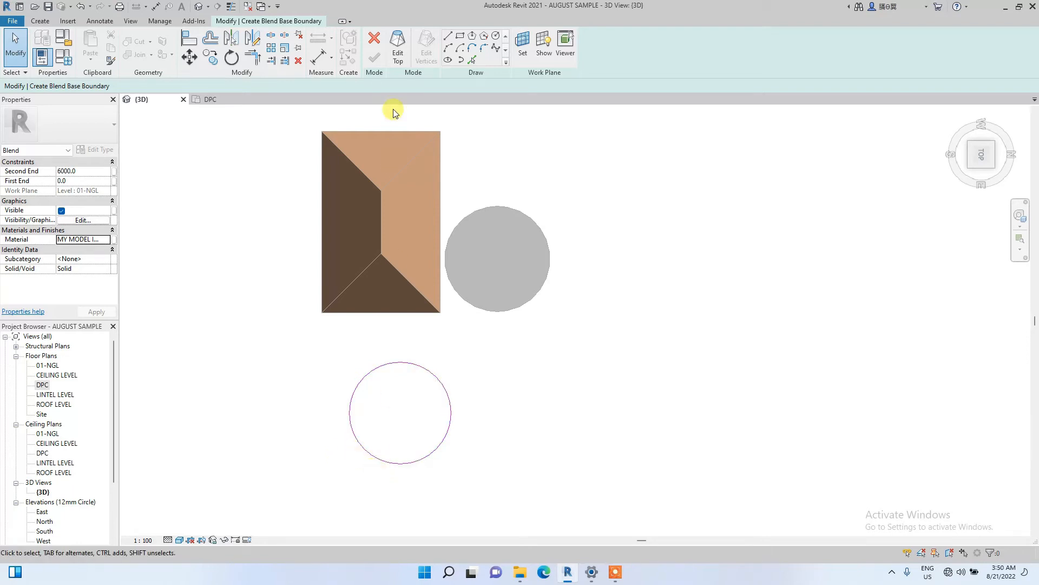
Step: Switch to the blend's top boundary sketch and display the work plane in an angled 3D view
{"action": "left_click", "coordinate": [404, 58]}
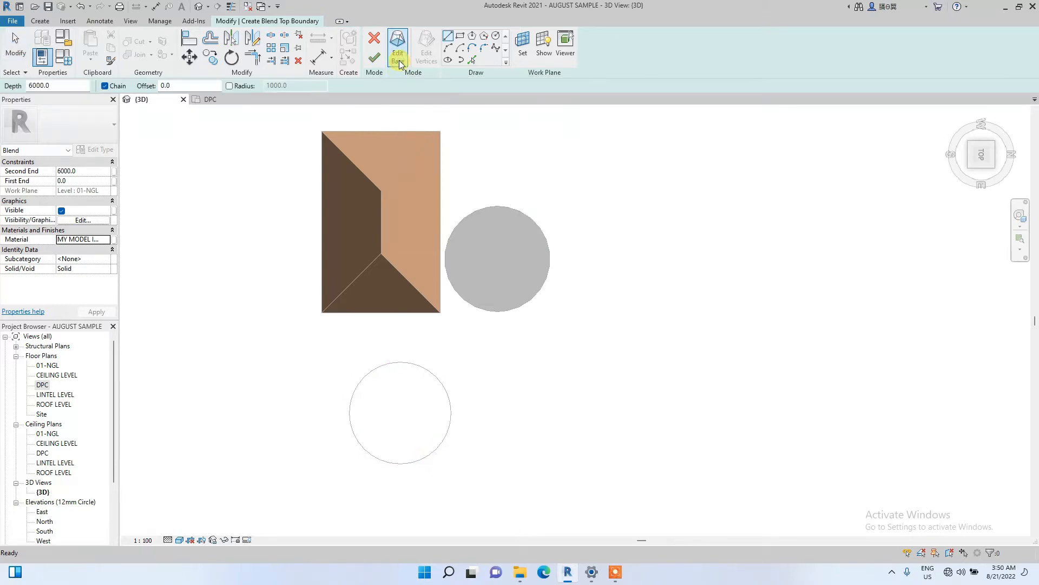
{"action": "middle_click_drag", "start_coordinate": [433, 357], "coordinate": [406, 321]}
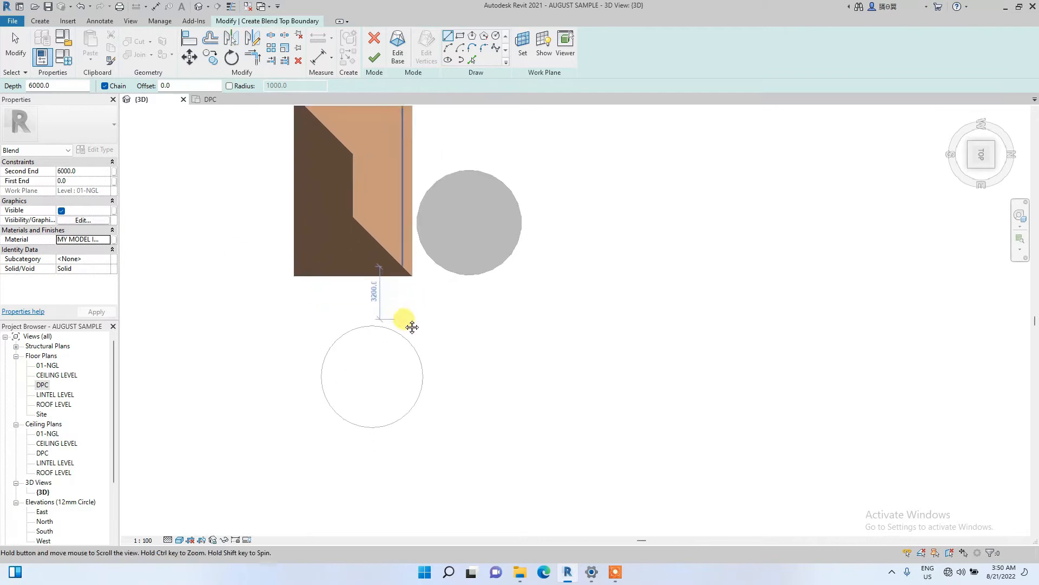
{"action": "left_click", "coordinate": [980, 161]}
{"action": "left_click", "coordinate": [544, 54]}
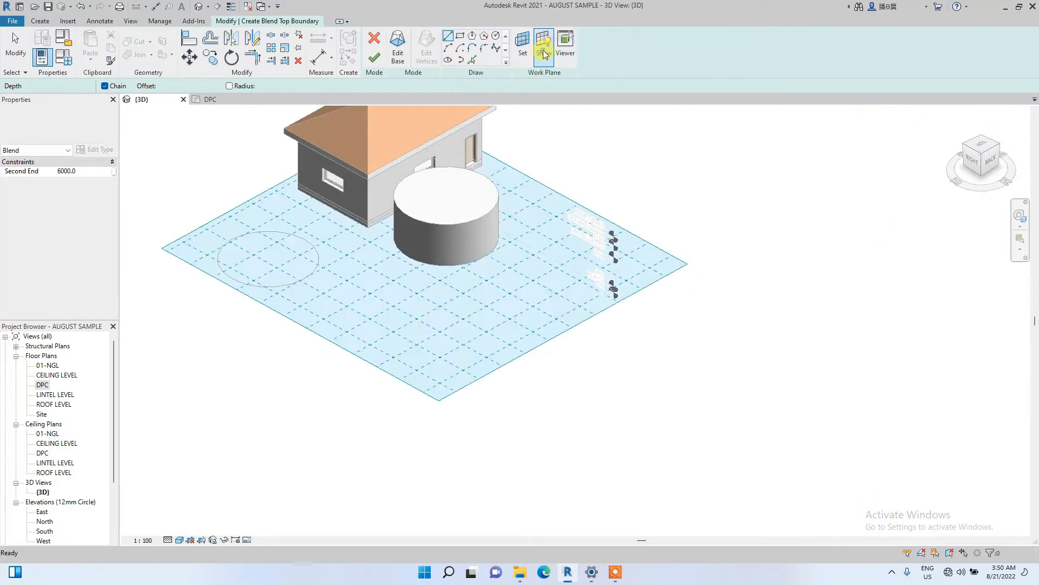
{"action": "left_click", "coordinate": [981, 165]}
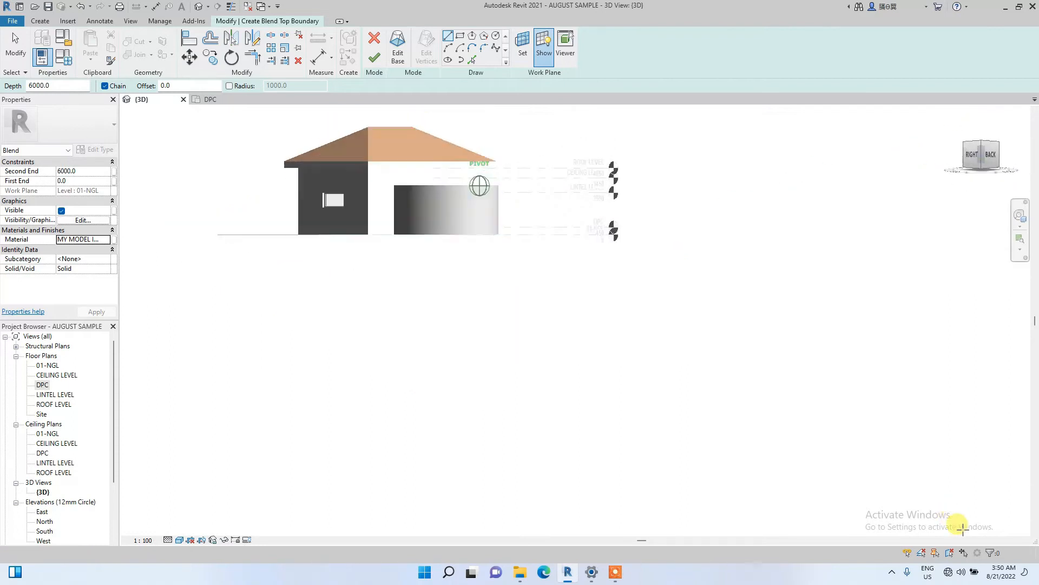
{"action": "left_click_drag", "start_coordinate": [963, 529], "coordinate": [961, 140]}
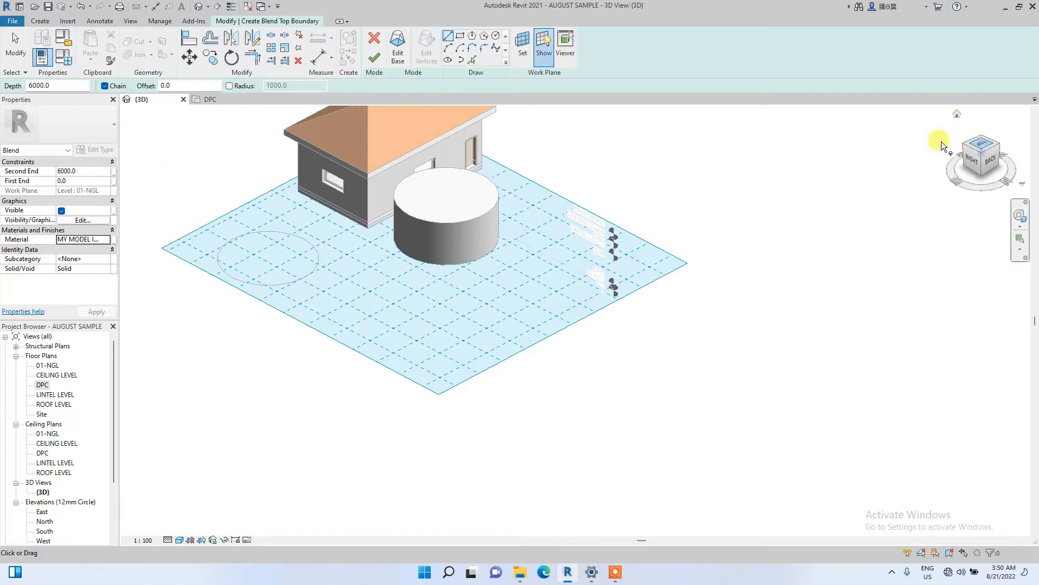
Step: Sketch a six-sided polygon inside and concentric with the base circle as the top boundary, and finish the blend
{"action": "left_click", "coordinate": [981, 144]}
{"action": "left_click", "coordinate": [471, 36]}
{"action": "left_click", "coordinate": [484, 235]}
{"action": "scroll", "coordinate": [493, 259], "scroll_direction": "up", "scroll_amount": 1}
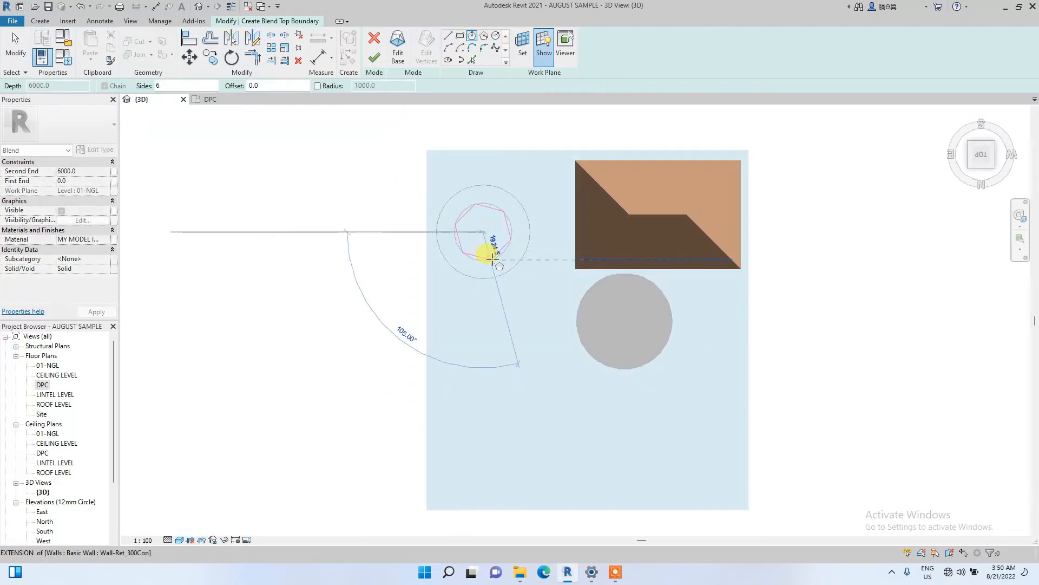
{"action": "left_click", "coordinate": [485, 260]}
{"action": "scroll", "coordinate": [482, 262], "scroll_direction": "up", "scroll_amount": 2}
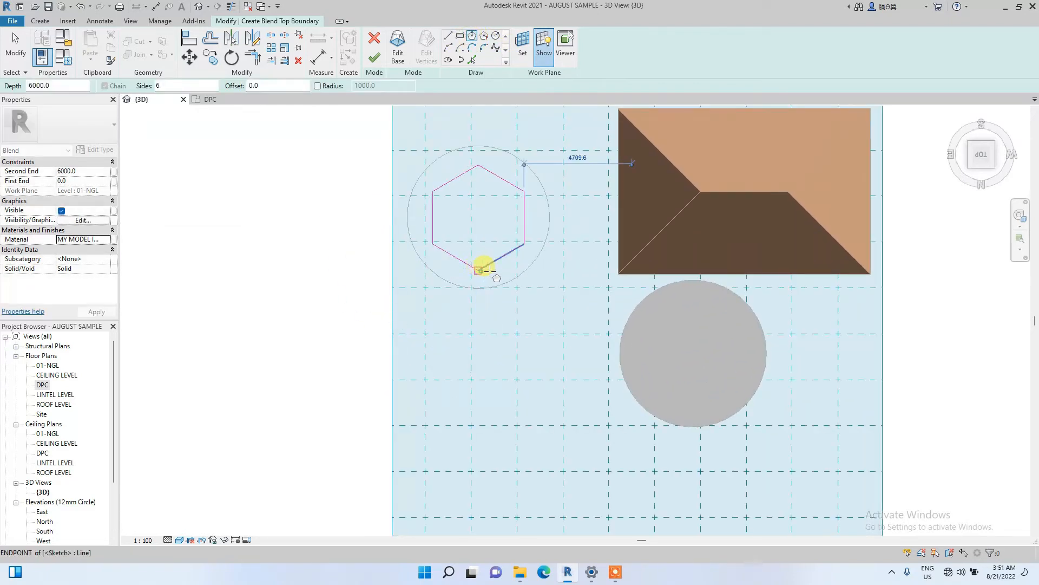
{"action": "left_click", "coordinate": [371, 58]}
Step: Examine the blend's transition from circular base to hexagonal top from several angles and close up
{"action": "left_click", "coordinate": [995, 145]}
{"action": "middle_click_drag", "start_coordinate": [157, 489], "coordinate": [357, 476], "text": "shift"}
{"action": "scroll", "coordinate": [429, 298], "scroll_direction": "up", "scroll_amount": 4}
{"action": "scroll", "coordinate": [430, 297], "scroll_direction": "down", "scroll_amount": 5}
{"action": "middle_click_drag", "start_coordinate": [389, 146], "coordinate": [476, 256], "text": "shift"}
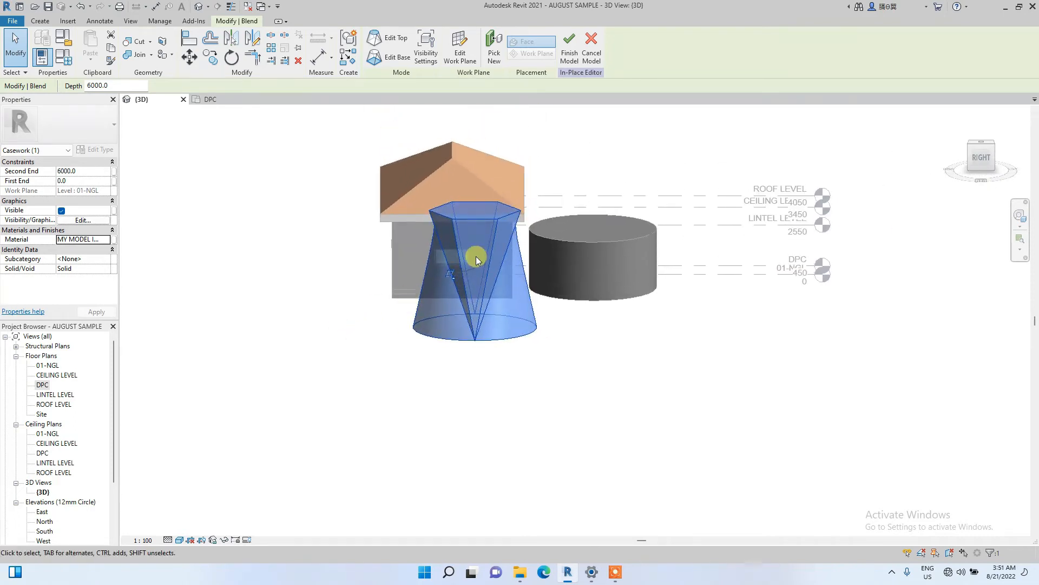
{"action": "scroll", "coordinate": [476, 256], "scroll_direction": "up", "scroll_amount": 3}
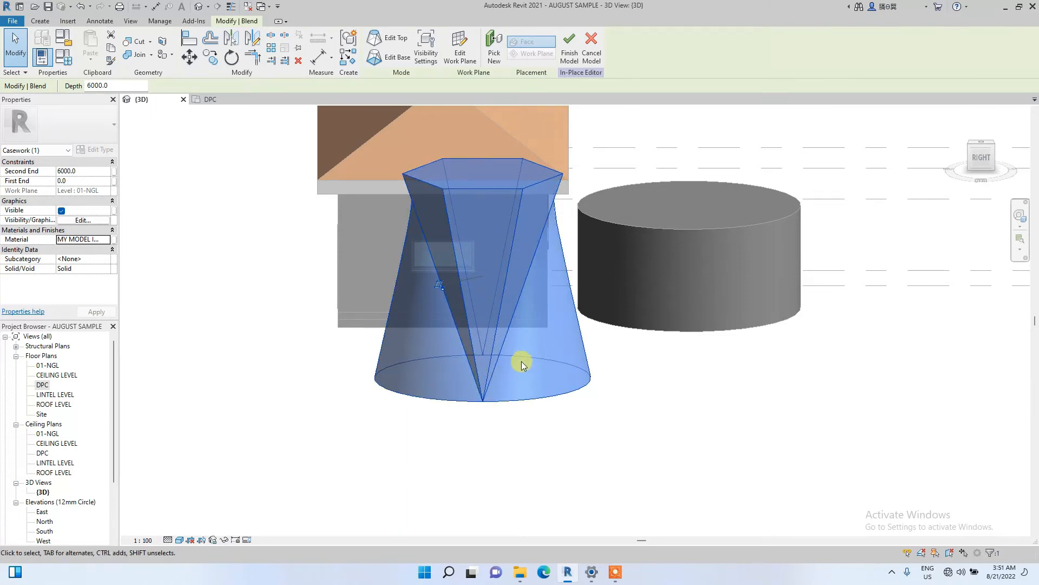
{"action": "left_click", "coordinate": [993, 144]}
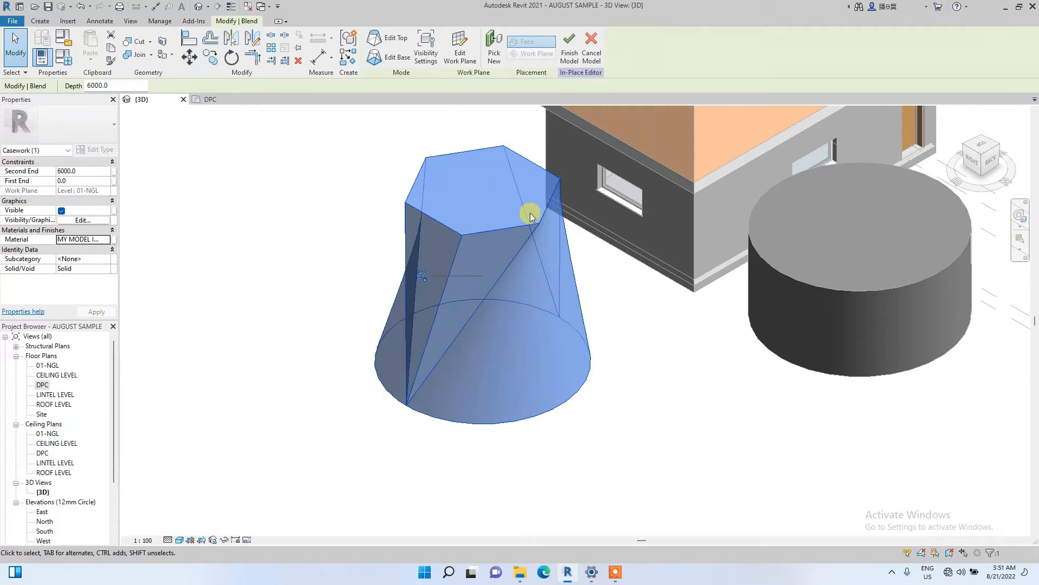
{"action": "middle_click_drag", "start_coordinate": [352, 182], "coordinate": [447, 254]}
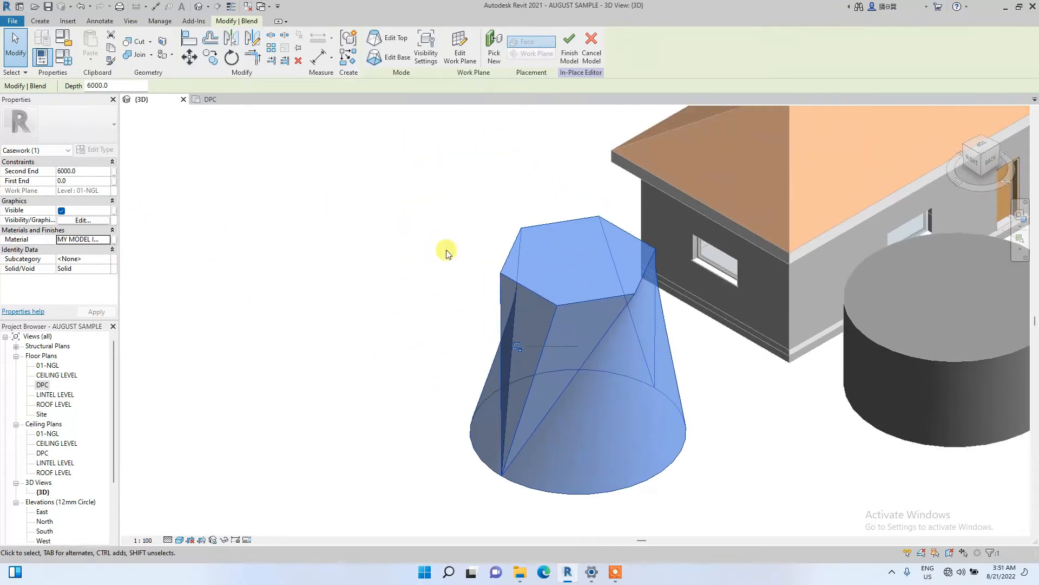
{"action": "scroll", "coordinate": [485, 233], "scroll_direction": "down", "scroll_amount": 3}
{"action": "left_click_drag", "start_coordinate": [985, 150], "coordinate": [644, 292]}
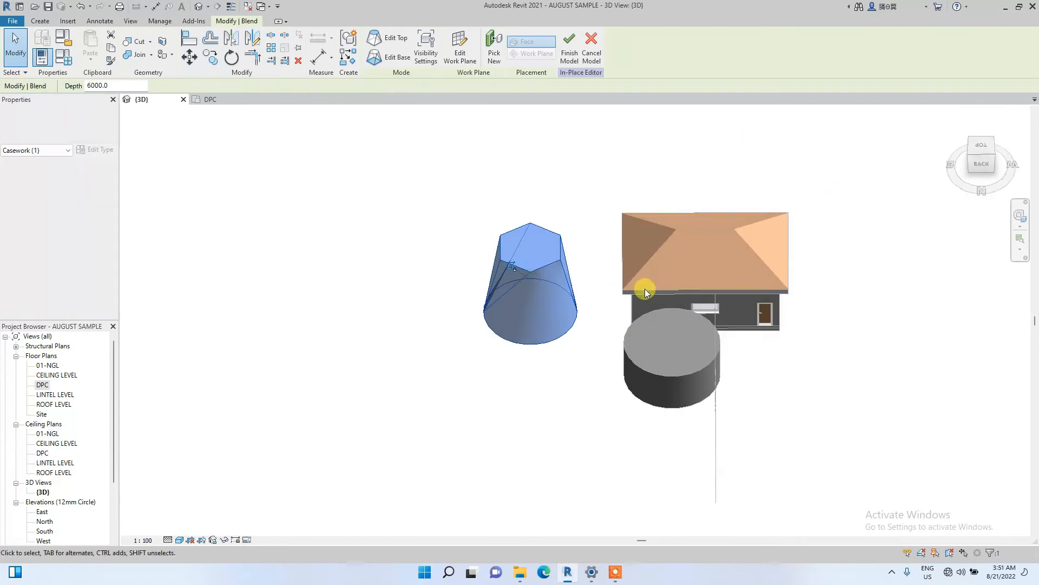
{"action": "left_click", "coordinate": [364, 388]}
{"action": "scroll", "coordinate": [559, 247], "scroll_direction": "up", "scroll_amount": 4}
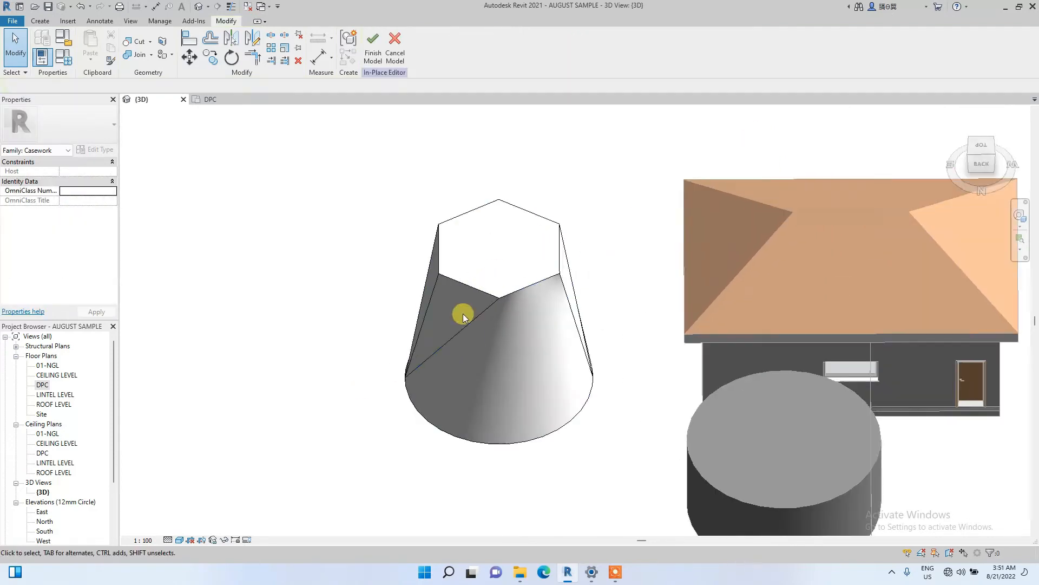
{"action": "scroll", "coordinate": [569, 286], "scroll_direction": "down", "scroll_amount": 4}
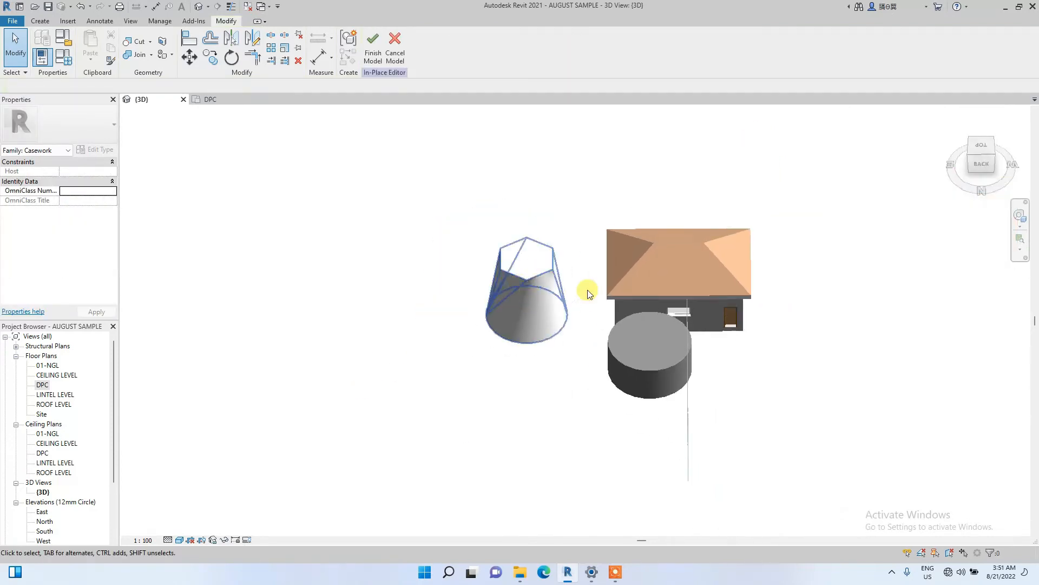
Step: Finish the in-place model containing the blend and return to an angled 3D view
{"action": "left_click", "coordinate": [372, 44]}
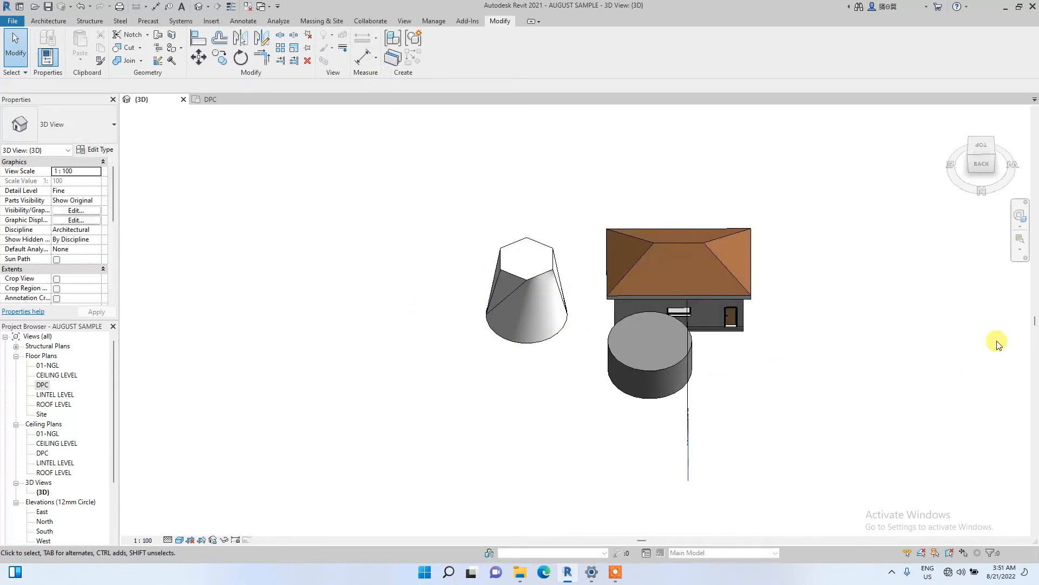
{"action": "left_click", "coordinate": [978, 174]}
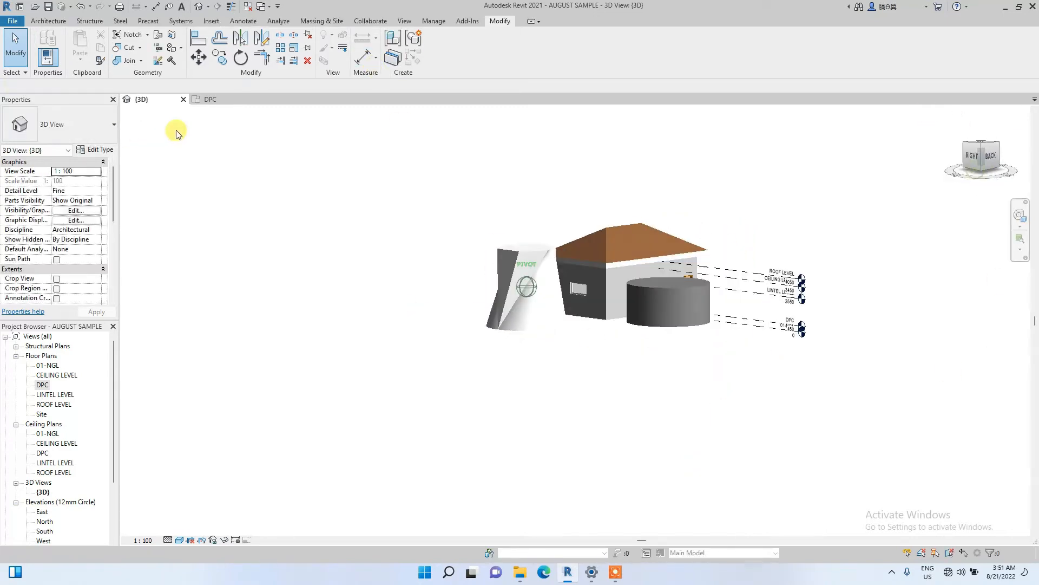
Step: Open the cylindrical casework component beside the house for in-place editing
{"action": "double_click", "coordinate": [683, 299]}
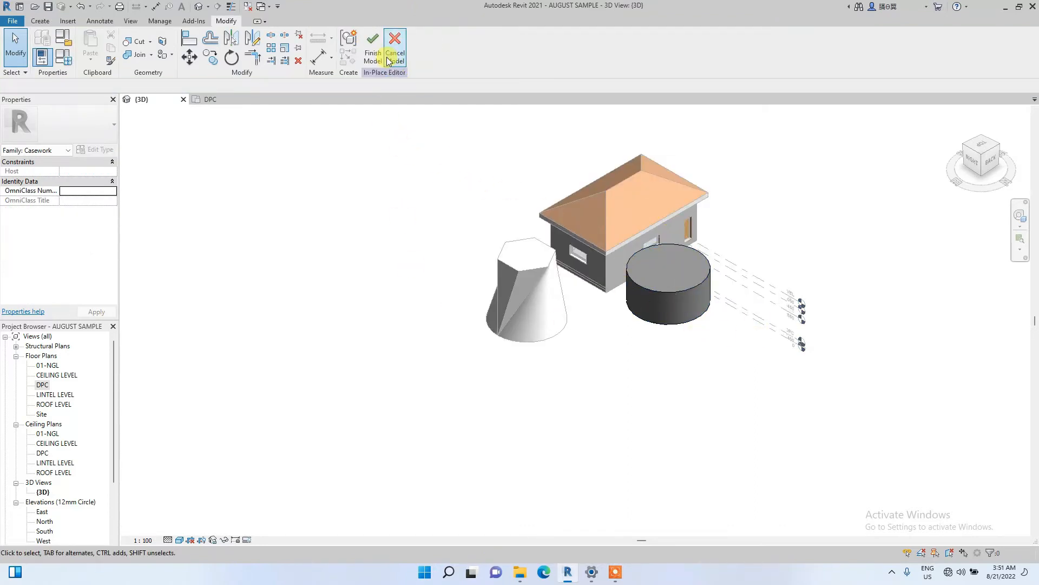
{"action": "left_click", "coordinate": [394, 57]}
{"action": "left_click", "coordinate": [651, 284]}
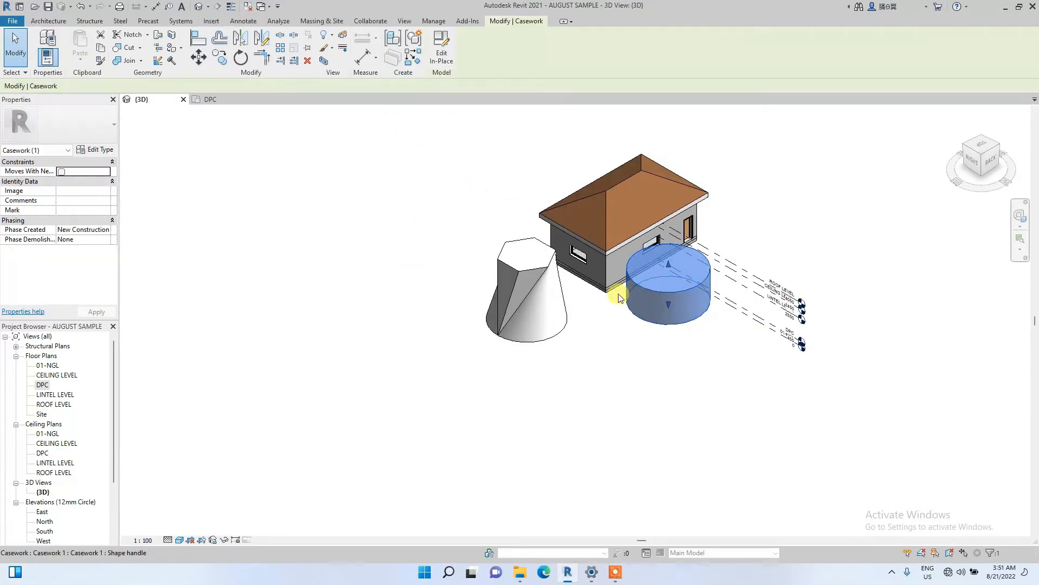
{"action": "left_click", "coordinate": [442, 57]}
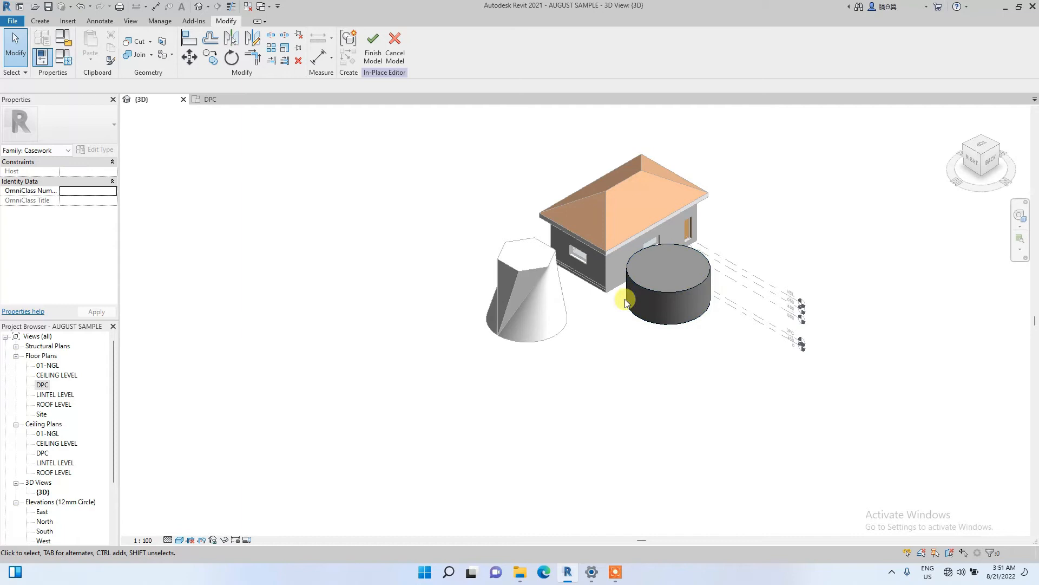
Step: Assign the MY MODEL IN PLACE material to the cylindrical extrusion and finish the in-place model
{"action": "left_click", "coordinate": [682, 289]}
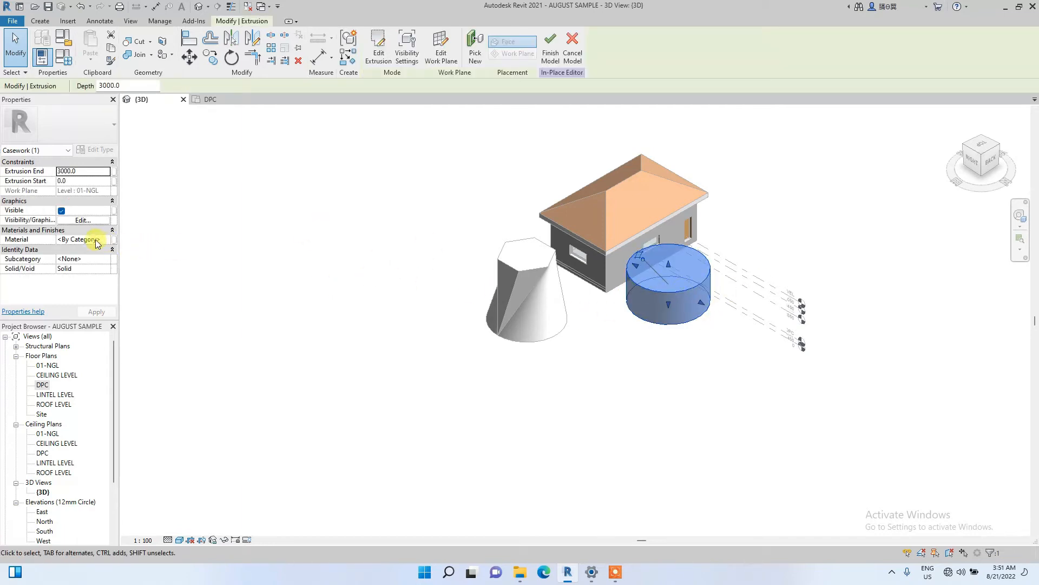
{"action": "left_click", "coordinate": [79, 239]}
{"action": "left_click", "coordinate": [107, 240]}
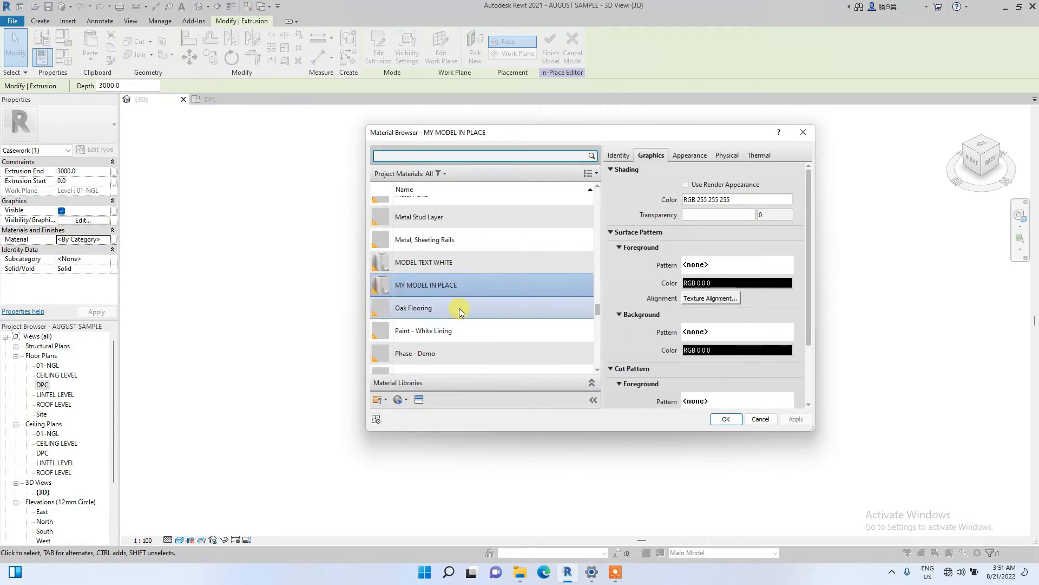
{"action": "left_click", "coordinate": [760, 419]}
{"action": "key", "text": "Escape"}
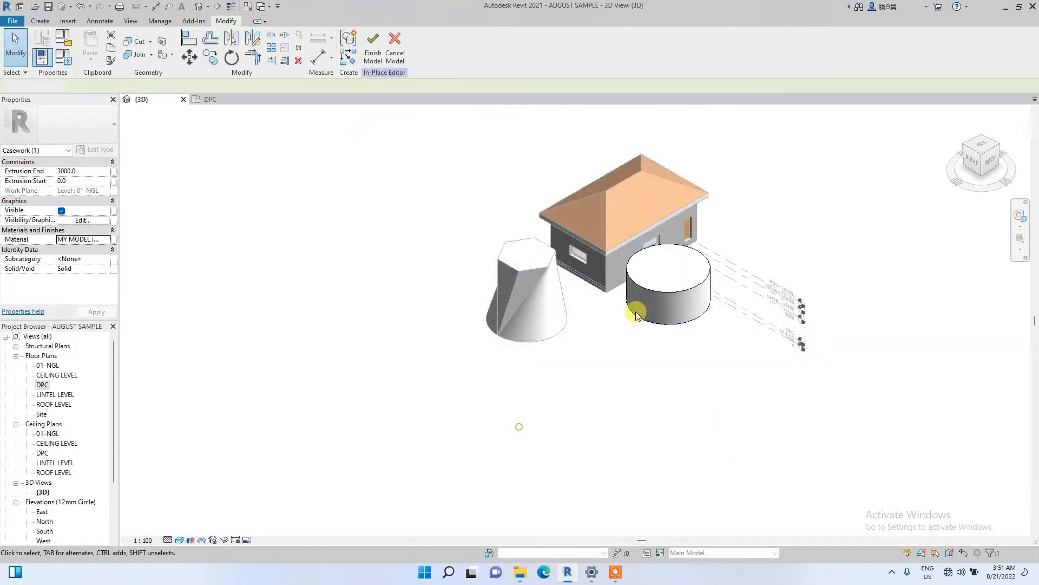
{"action": "left_click", "coordinate": [373, 43]}
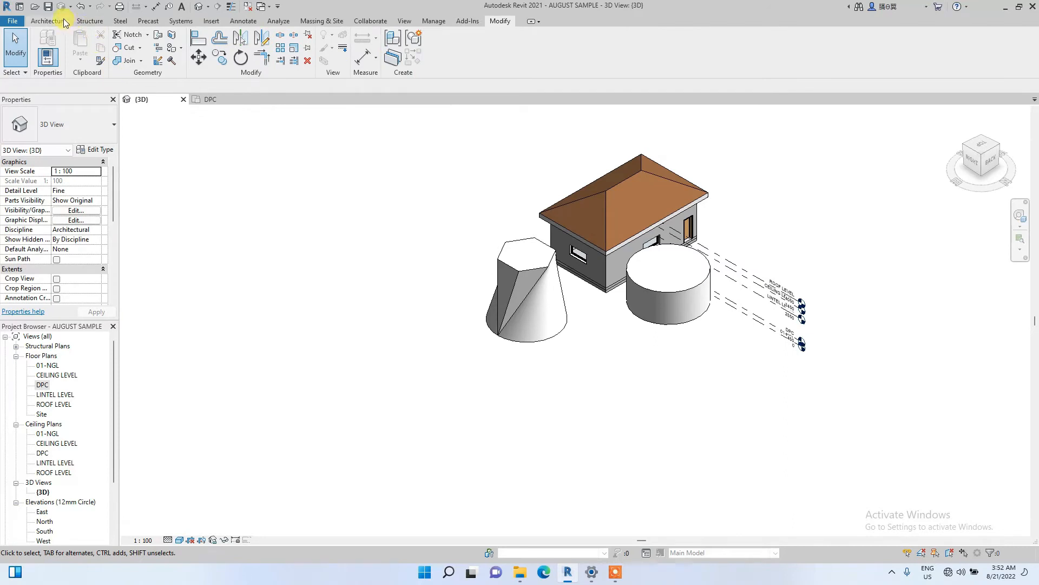
Step: Create another in-place component in the Casework category with the name Casework 3
{"action": "left_click", "coordinate": [48, 20]}
{"action": "left_click", "coordinate": [128, 57]}
{"action": "left_click", "coordinate": [144, 104]}
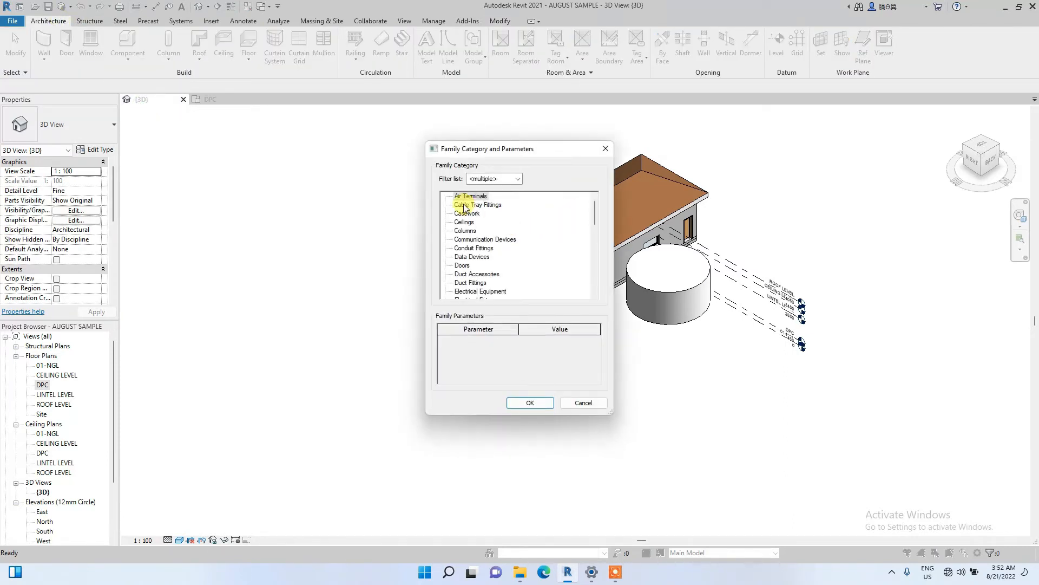
{"action": "left_click", "coordinate": [531, 404]}
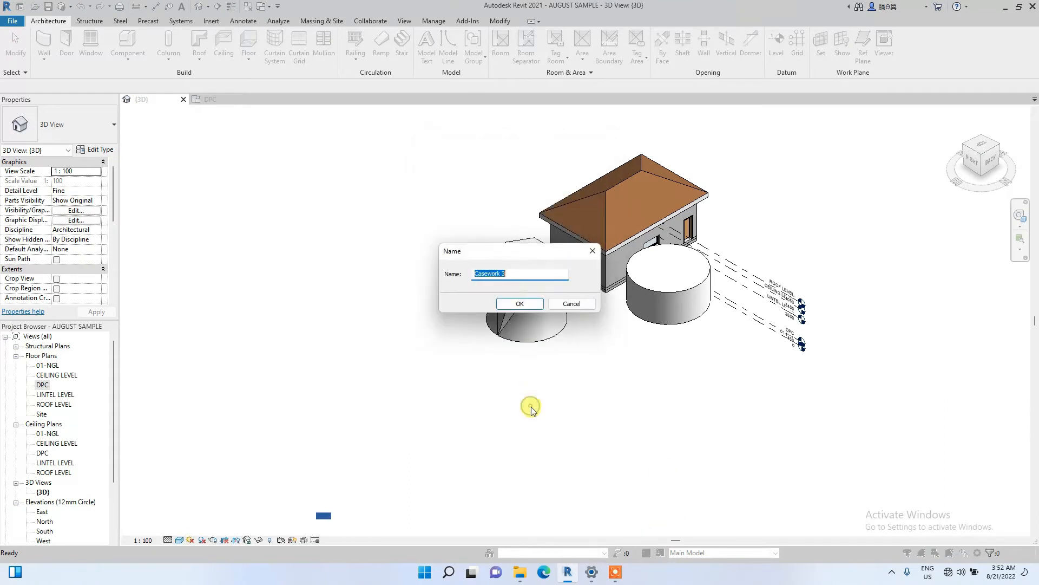
{"action": "left_click", "coordinate": [529, 302]}
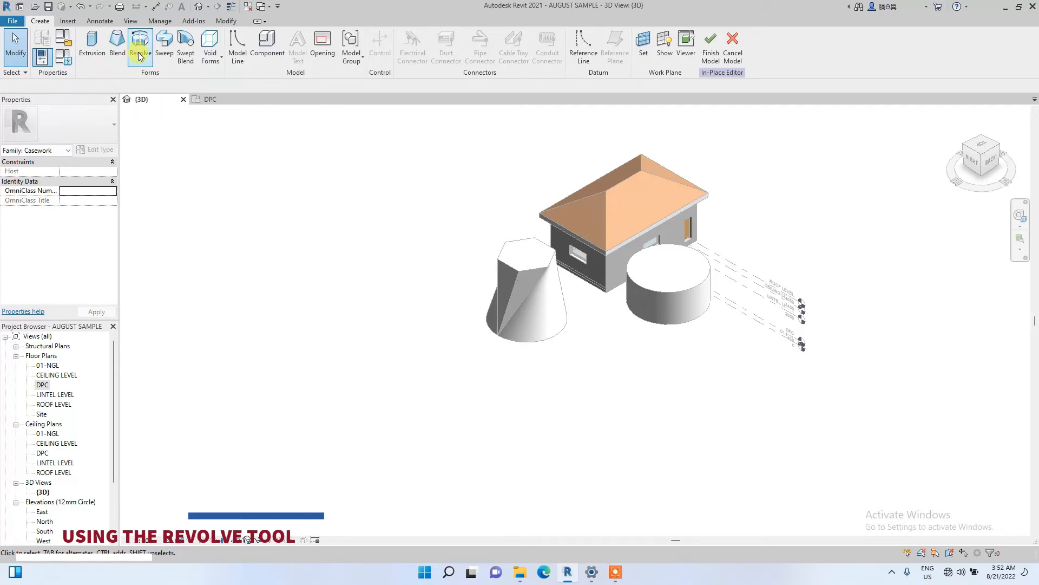
Step: Start a Revolve form and set its work plane to Level : DPC in the top view
{"action": "left_click", "coordinate": [139, 56]}
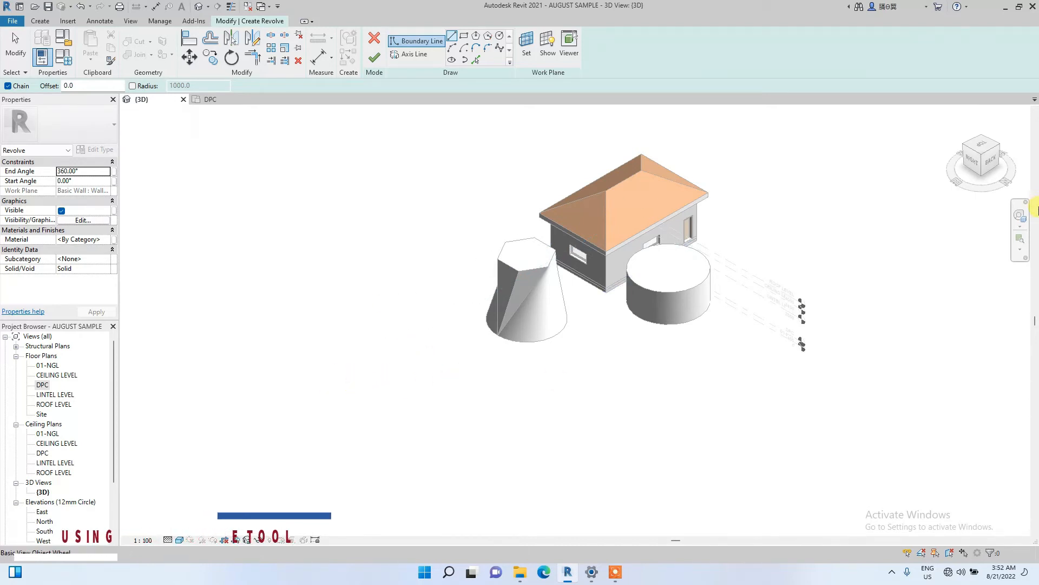
{"action": "mouse_move", "coordinate": [957, 161]}
{"action": "left_mouse_down"}
{"action": "mouse_move", "coordinate": [666, 149]}
{"action": "mouse_move", "coordinate": [803, 112]}
{"action": "mouse_move", "coordinate": [845, 113]}
{"action": "left_mouse_up"}
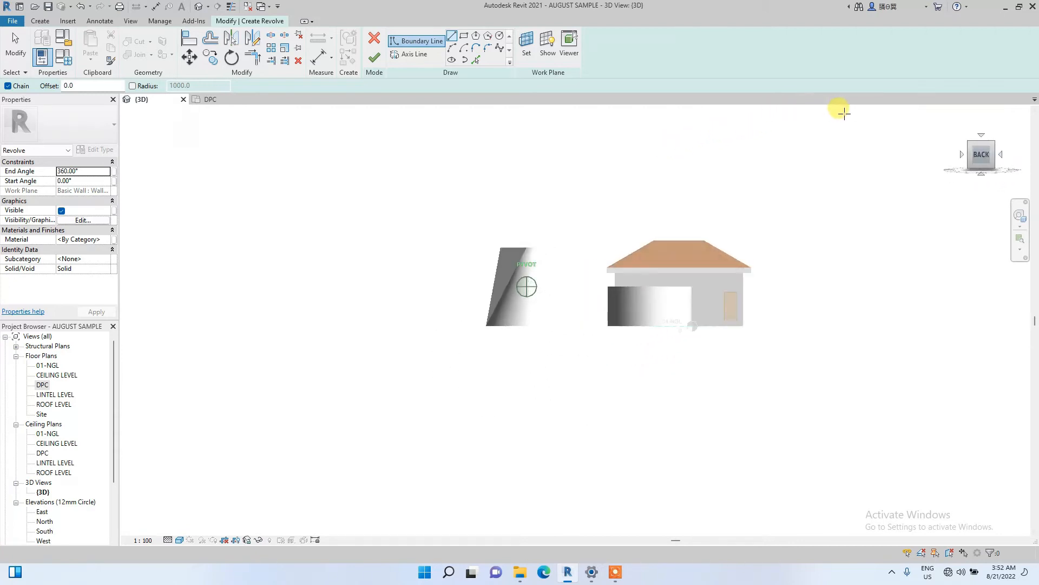
{"action": "middle_click_drag", "start_coordinate": [530, 382], "coordinate": [453, 395]}
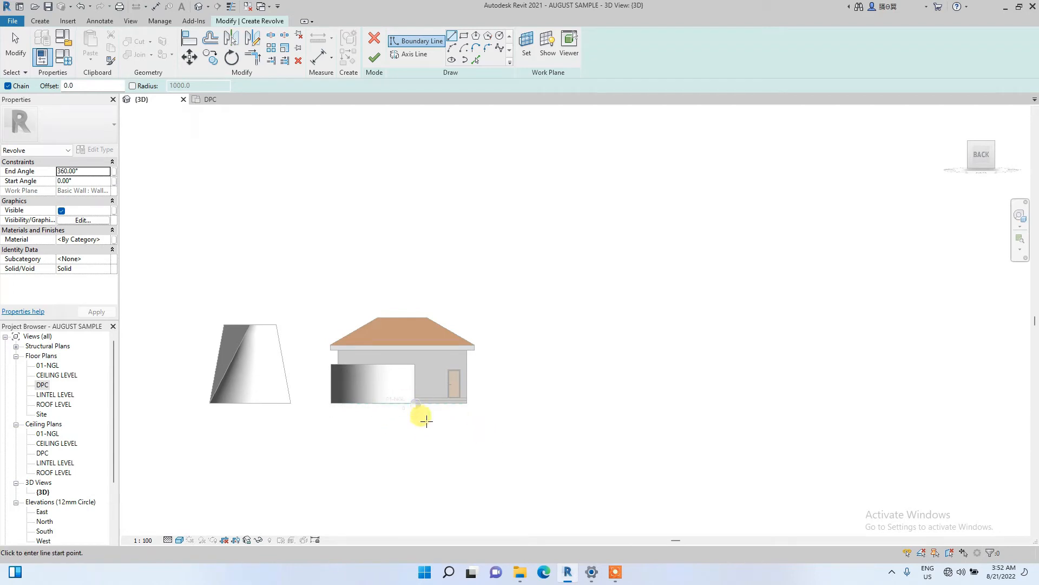
{"action": "left_click", "coordinate": [983, 140]}
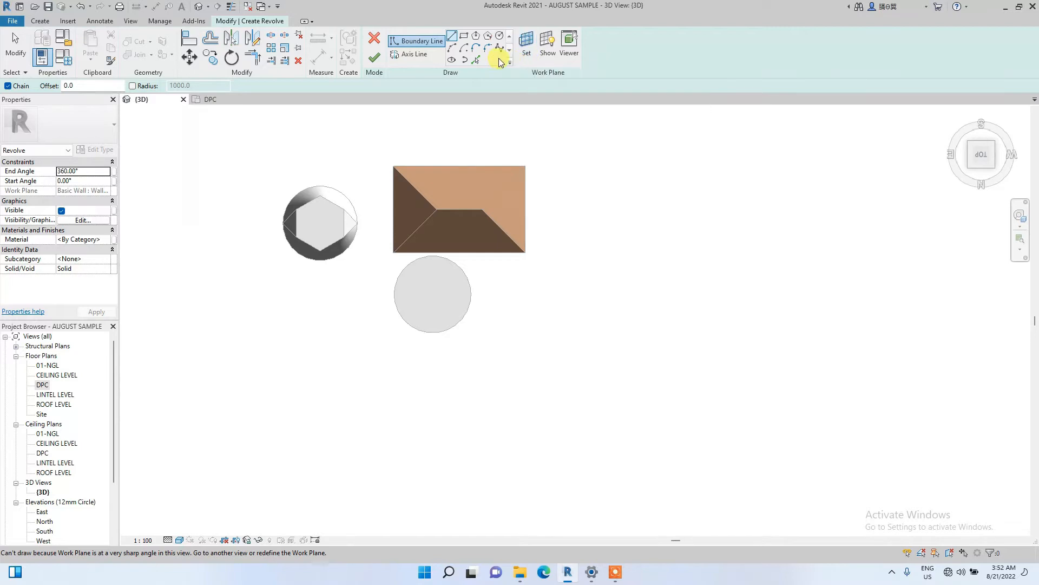
{"action": "left_click", "coordinate": [526, 49]}
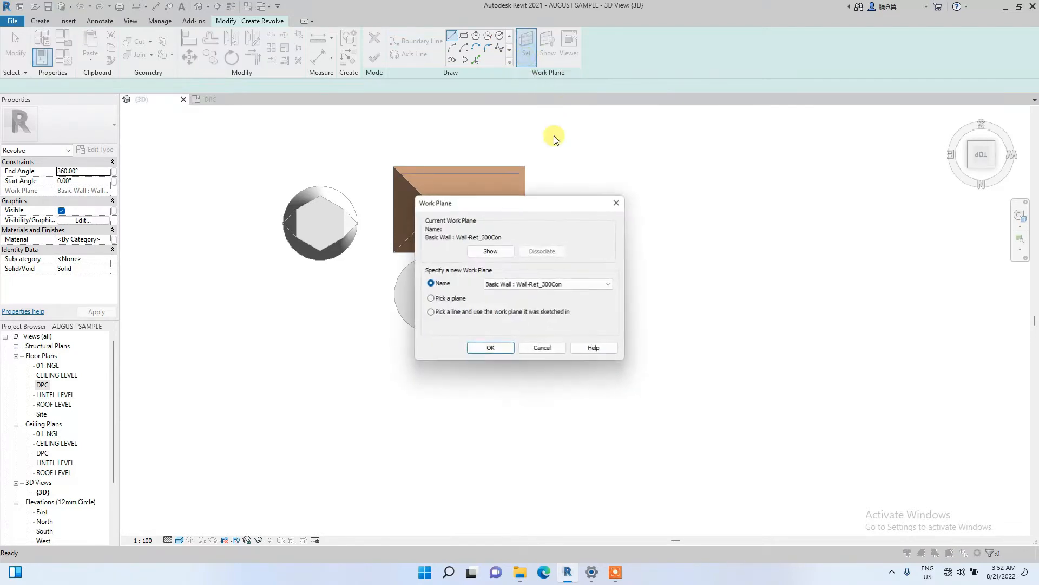
{"action": "left_click", "coordinate": [519, 289]}
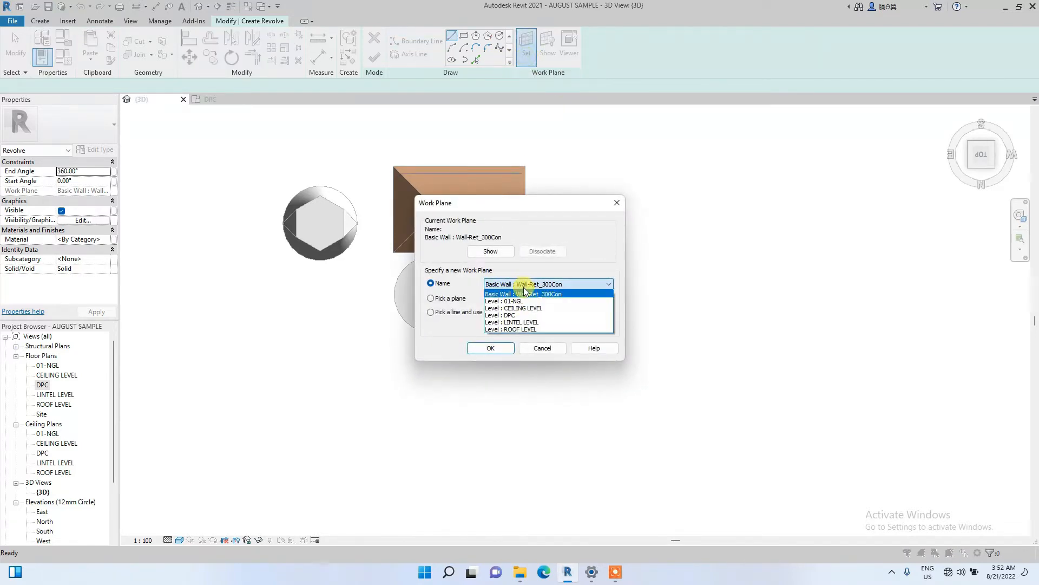
{"action": "left_click", "coordinate": [509, 315]}
{"action": "left_click", "coordinate": [490, 348]}
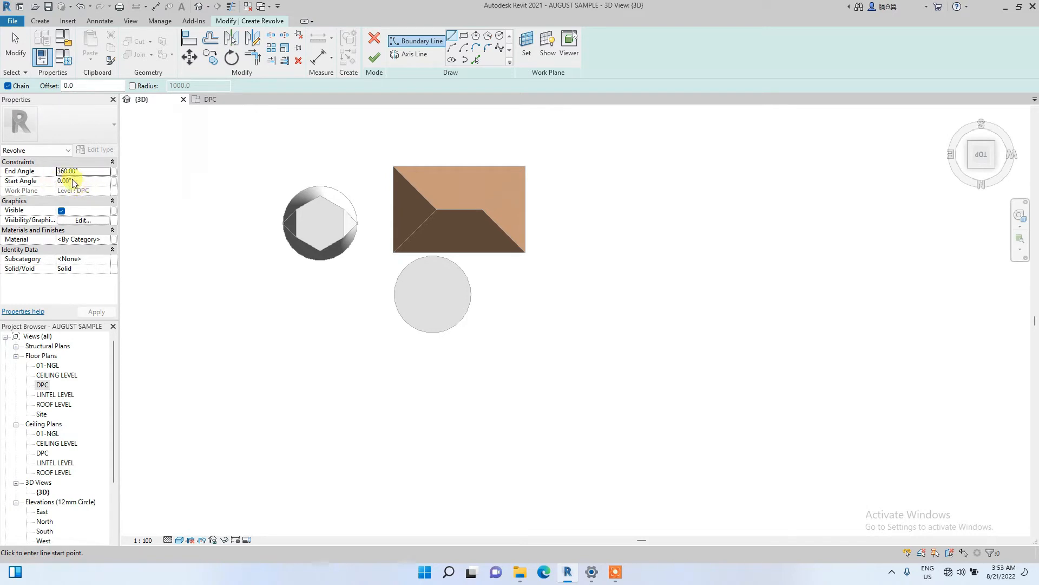
Step: Assign the MY MODEL IN PLACE material to the revolve and sketch a horizontal boundary line about 12800 mm long beyond the cylinder
{"action": "left_click", "coordinate": [109, 240]}
{"action": "left_click", "coordinate": [726, 419]}
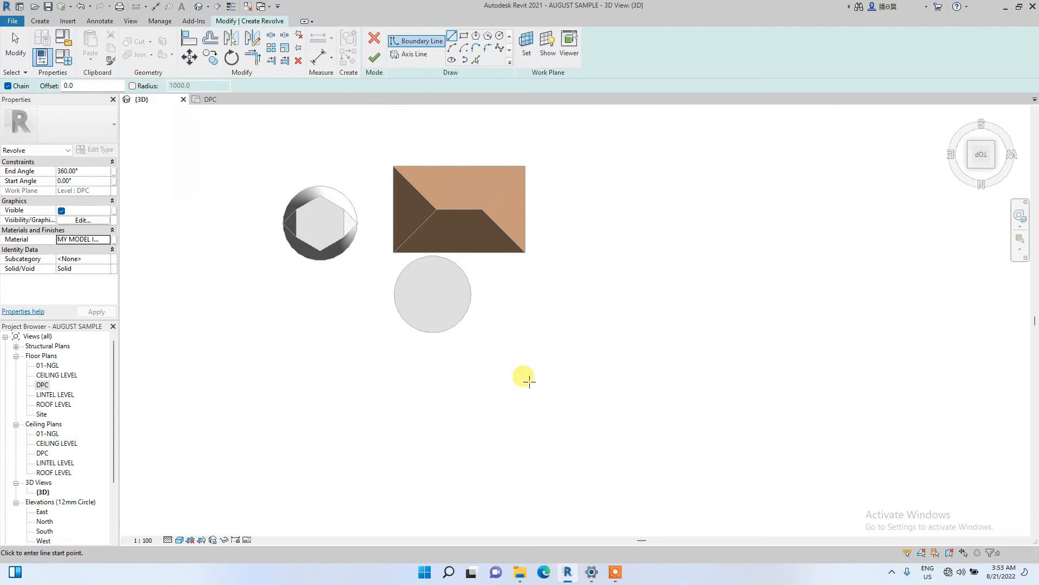
{"action": "left_click", "coordinate": [378, 381]}
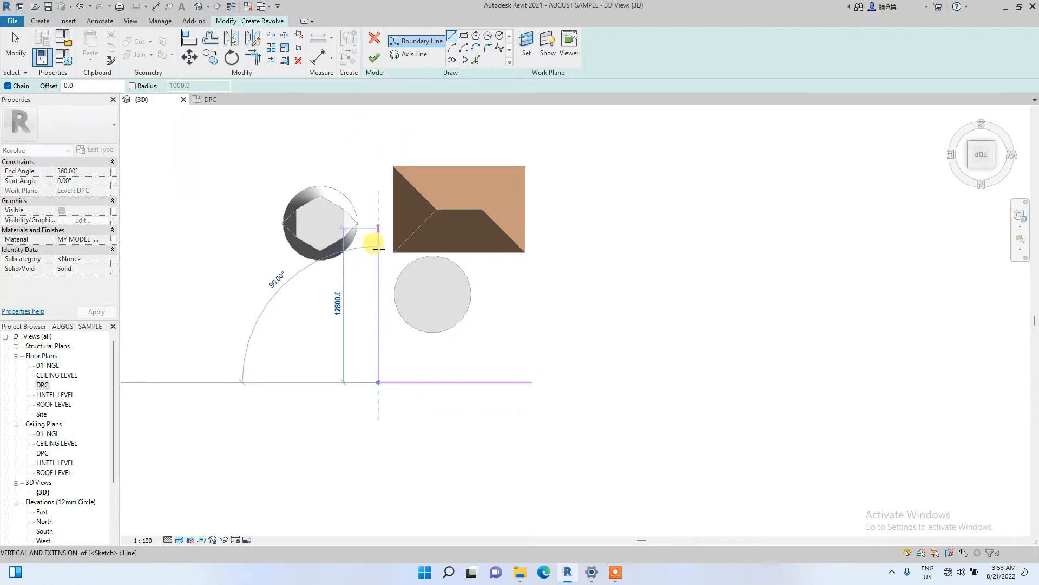
{"action": "key", "text": "Escape"}
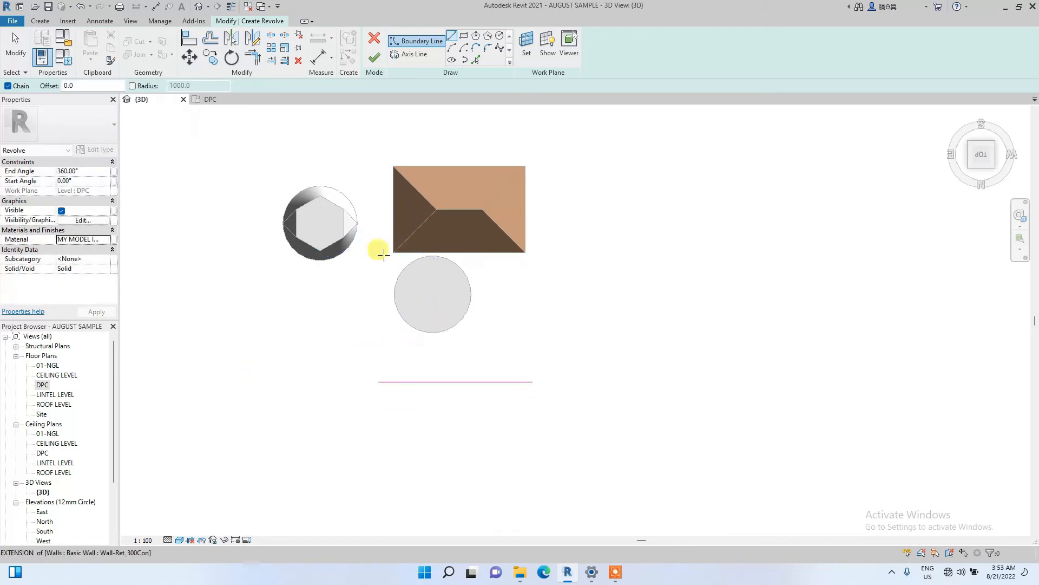
{"action": "left_click", "coordinate": [407, 57]}
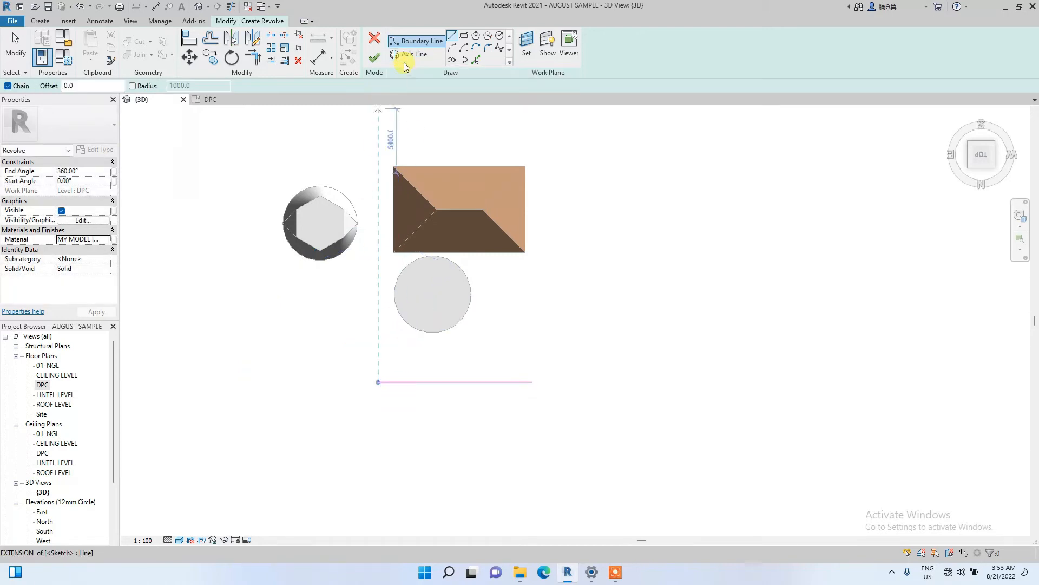
{"action": "mouse_move", "coordinate": [981, 156]}
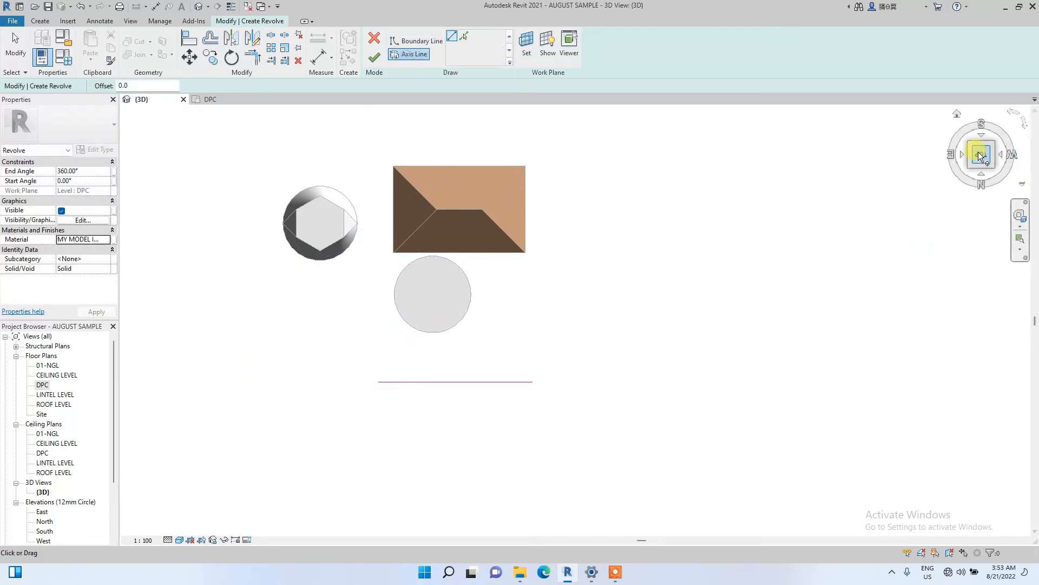
{"action": "mouse_move", "coordinate": [976, 163]}
{"action": "left_mouse_down"}
{"action": "mouse_move", "coordinate": [1003, 118]}
{"action": "mouse_move", "coordinate": [139, 526]}
{"action": "mouse_move", "coordinate": [1011, 135]}
{"action": "mouse_move", "coordinate": [881, 170]}
{"action": "mouse_move", "coordinate": [905, 167]}
{"action": "left_mouse_up"}
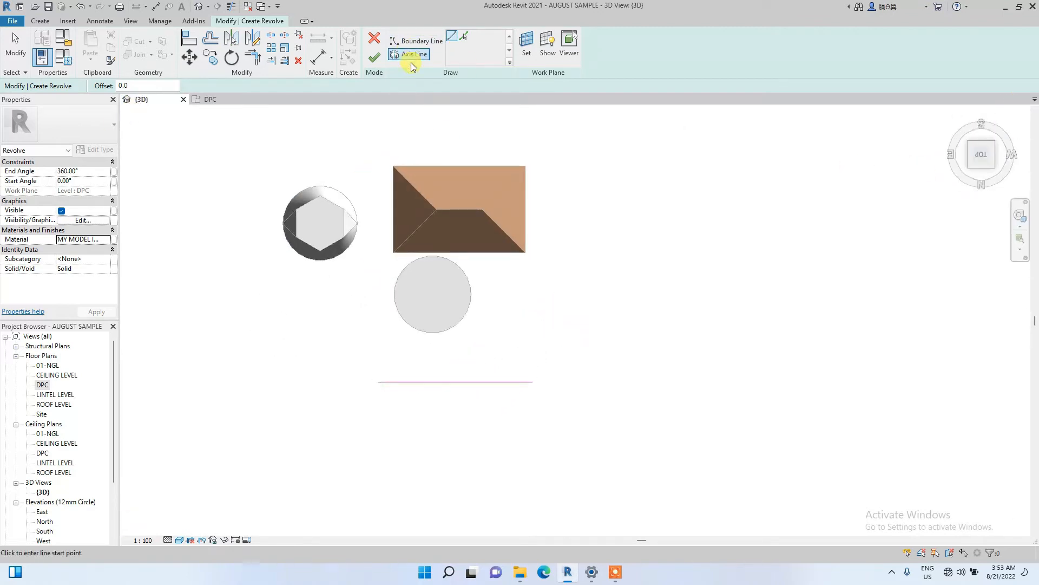
{"action": "key", "text": "Escape"}
Step: Delete the boundary line beyond the cylinder and draw a horizontal axis line about 9500 mm long in its place
{"action": "left_click", "coordinate": [449, 383]}
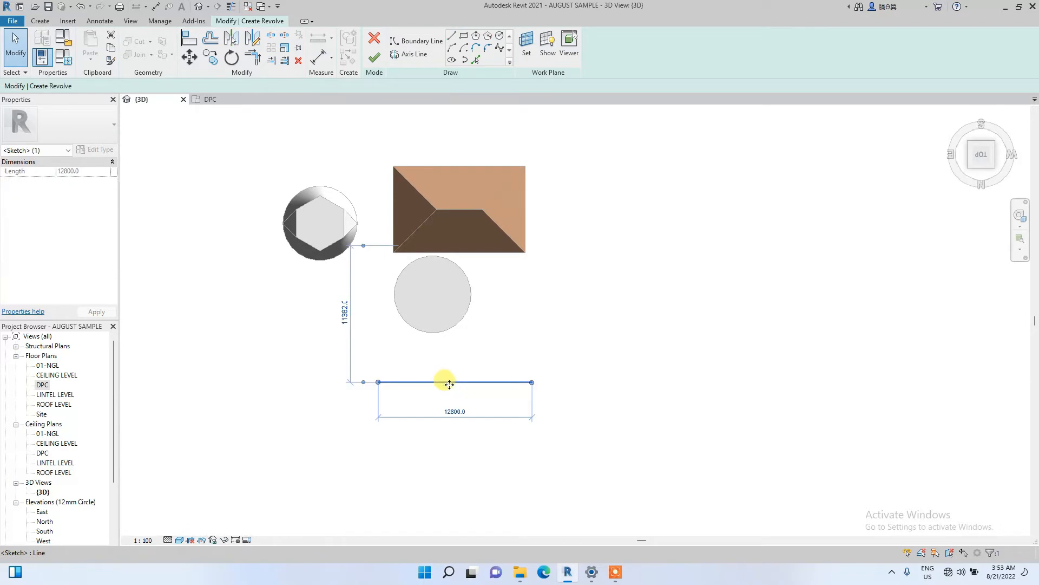
{"action": "key", "text": "Delete"}
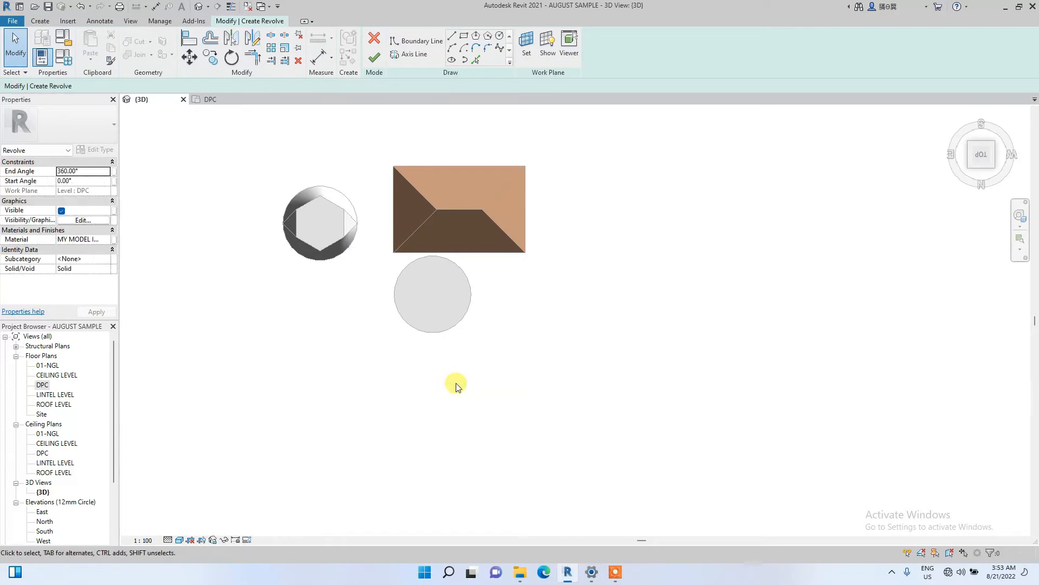
{"action": "left_click", "coordinate": [412, 56]}
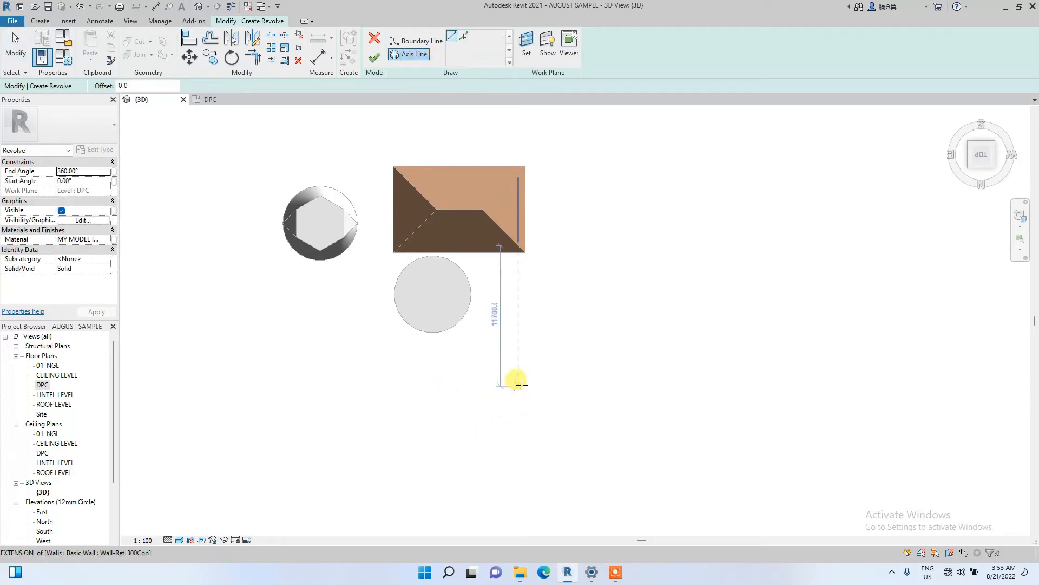
{"action": "left_click", "coordinate": [518, 385]}
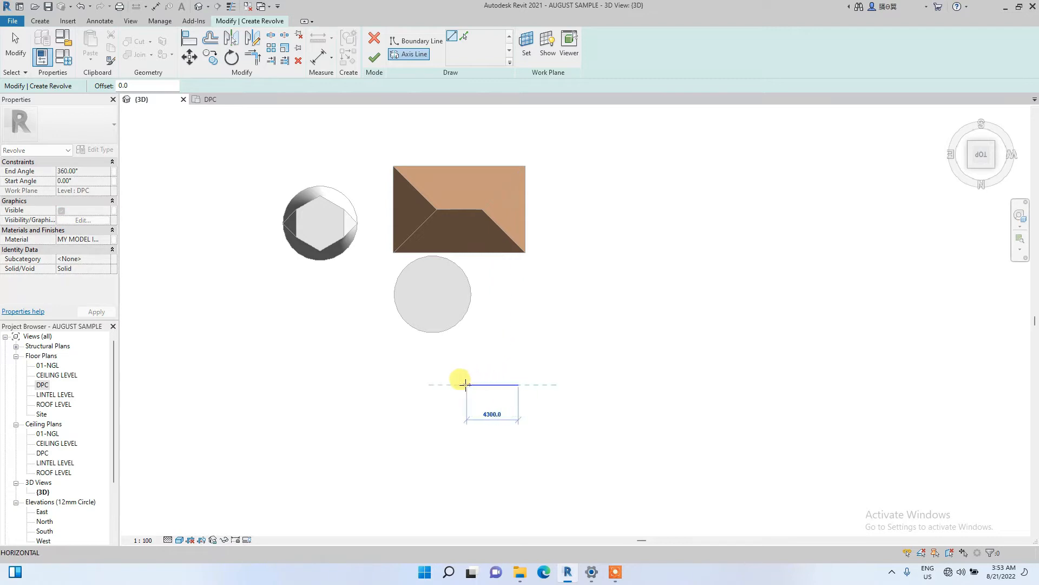
{"action": "left_click", "coordinate": [404, 385]}
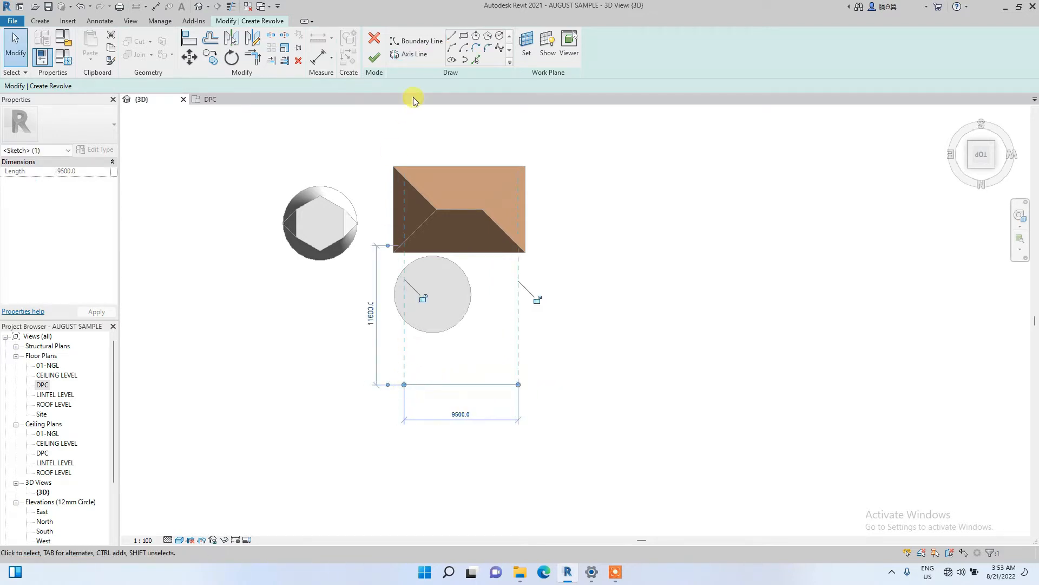
{"action": "left_click", "coordinate": [430, 407]}
{"action": "left_click", "coordinate": [404, 41]}
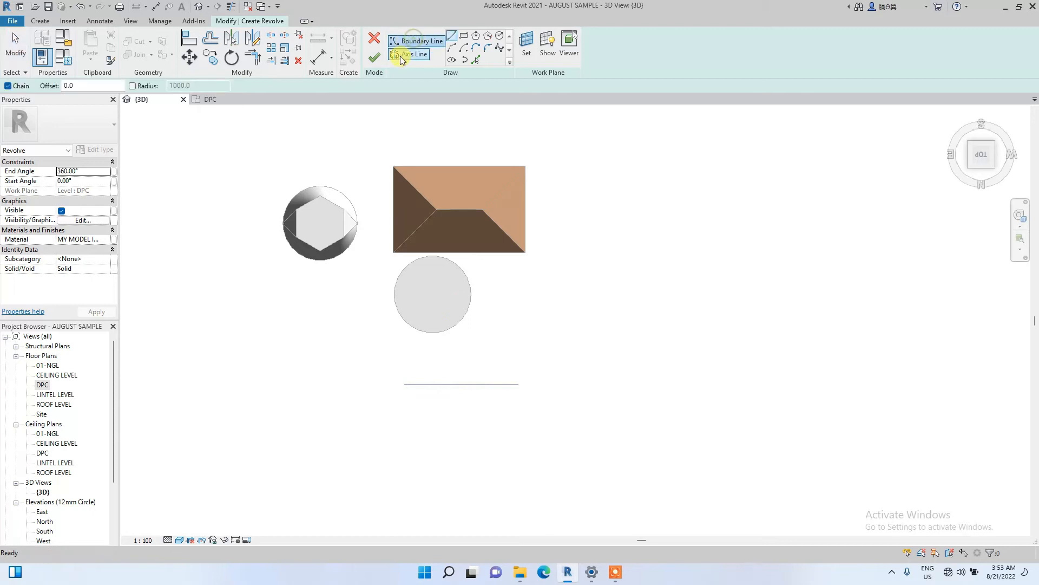
{"action": "mouse_move", "coordinate": [987, 158]}
{"action": "left_mouse_down"}
{"action": "mouse_move", "coordinate": [131, 518]}
{"action": "mouse_move", "coordinate": [226, 459]}
{"action": "mouse_move", "coordinate": [325, 429]}
{"action": "left_mouse_up"}
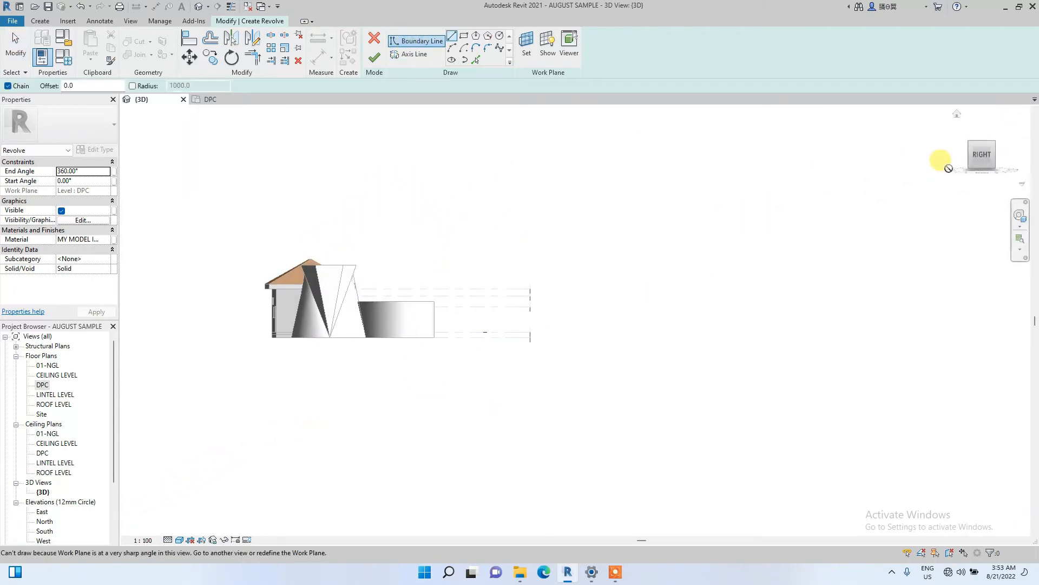
{"action": "left_click_drag", "start_coordinate": [982, 167], "coordinate": [981, 164]}
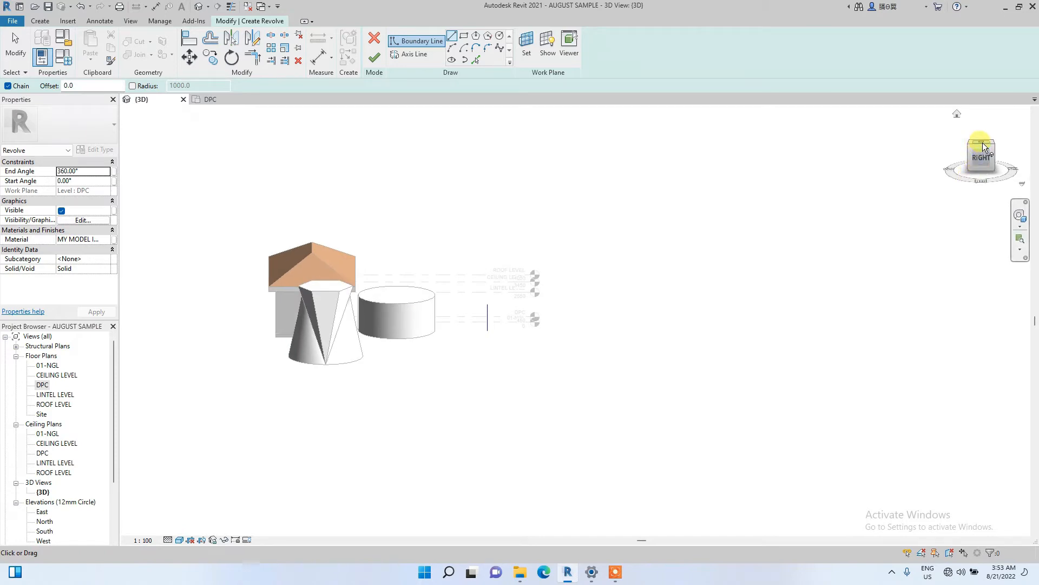
{"action": "left_click", "coordinate": [983, 142]}
{"action": "left_click", "coordinate": [613, 572]}
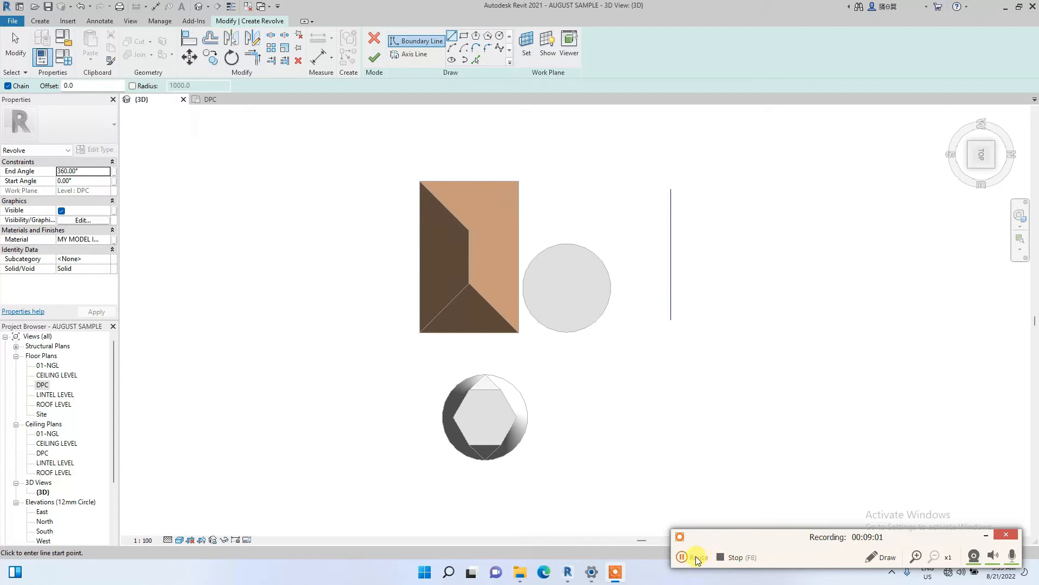
{"action": "left_click", "coordinate": [697, 559]}
{"action": "left_click", "coordinate": [681, 558]}
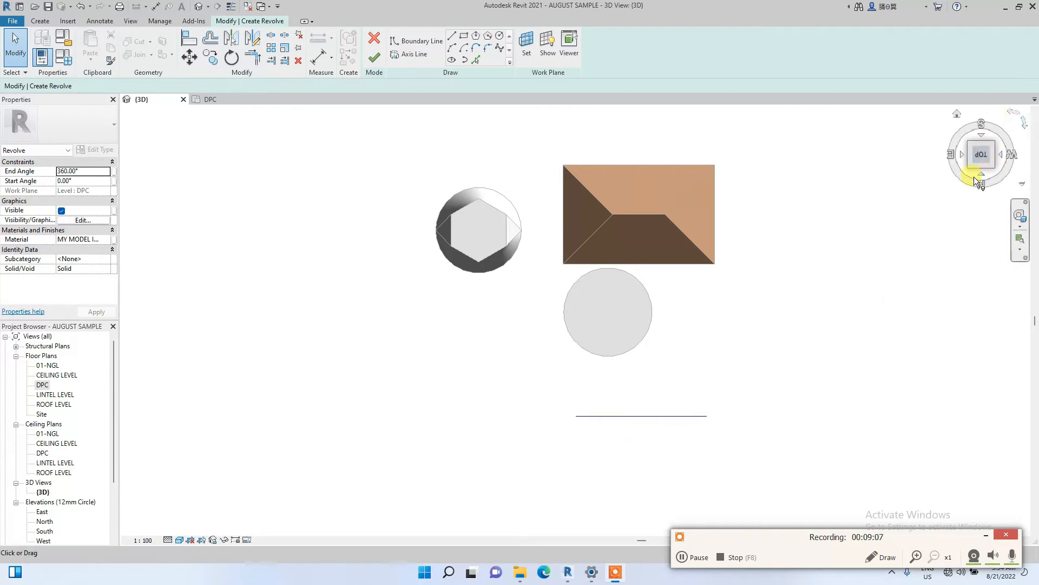
{"action": "scroll", "coordinate": [563, 368], "scroll_direction": "down", "scroll_amount": 3}
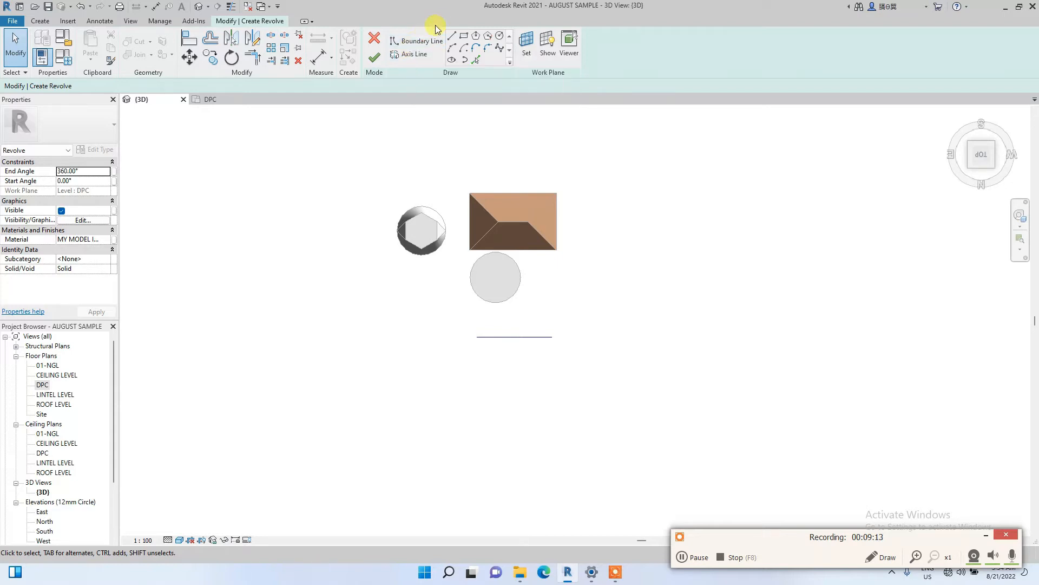
Step: Sketch a circular boundary with a radius of about 1000 mm just below the axis line, clear of it, and finish the revolve
{"action": "left_click", "coordinate": [424, 42]}
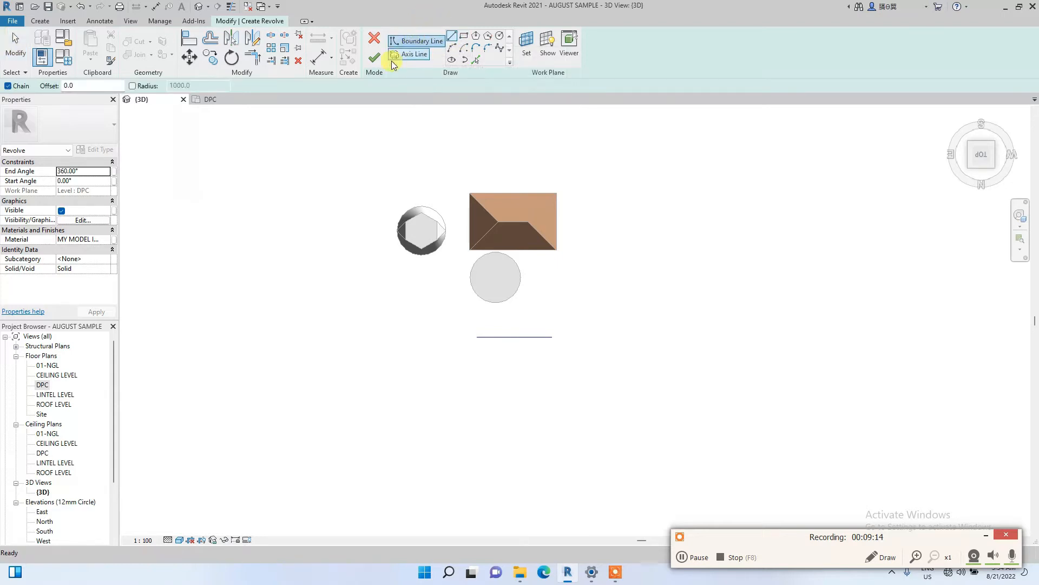
{"action": "left_click", "coordinate": [499, 36]}
{"action": "scroll", "coordinate": [517, 348], "scroll_direction": "up", "scroll_amount": 3}
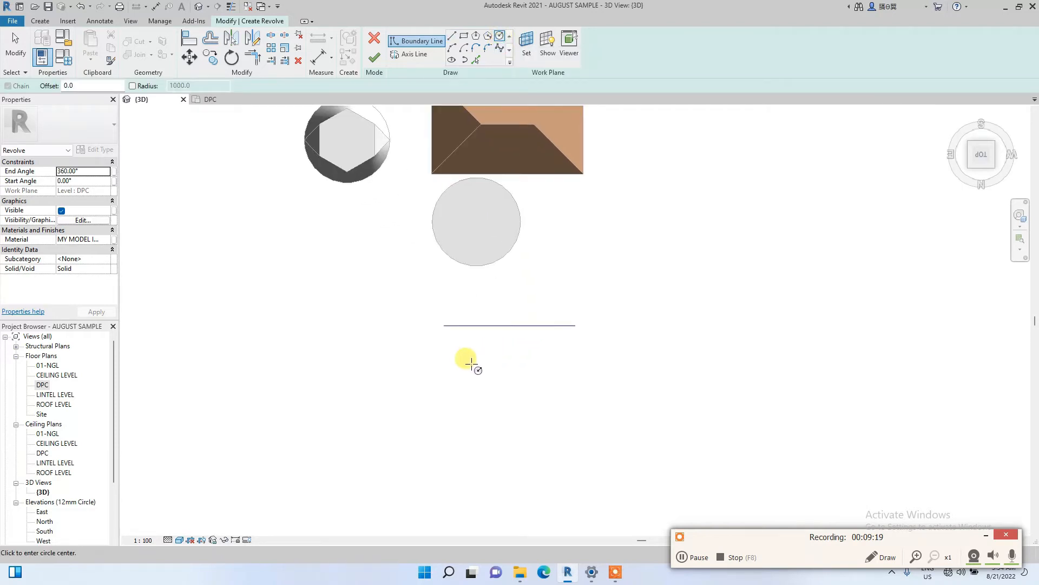
{"action": "scroll", "coordinate": [503, 357], "scroll_direction": "up", "scroll_amount": 1}
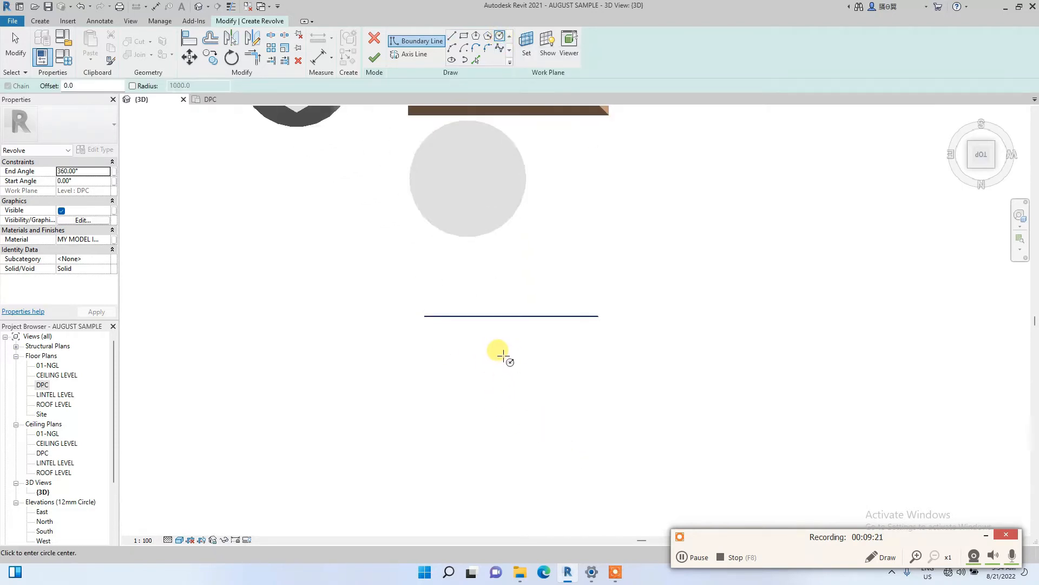
{"action": "left_click", "coordinate": [504, 344]}
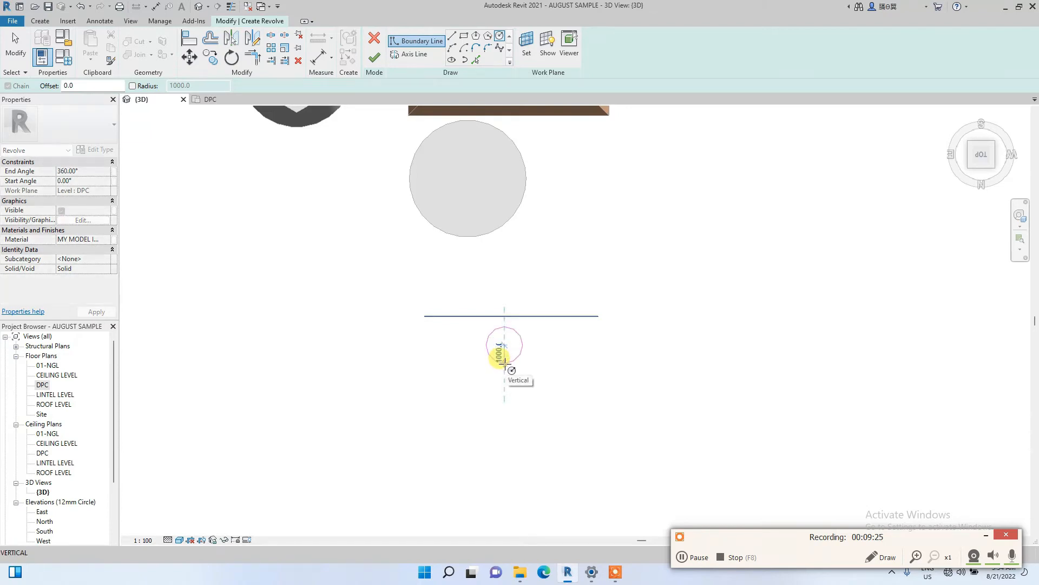
{"action": "left_click", "coordinate": [505, 362]}
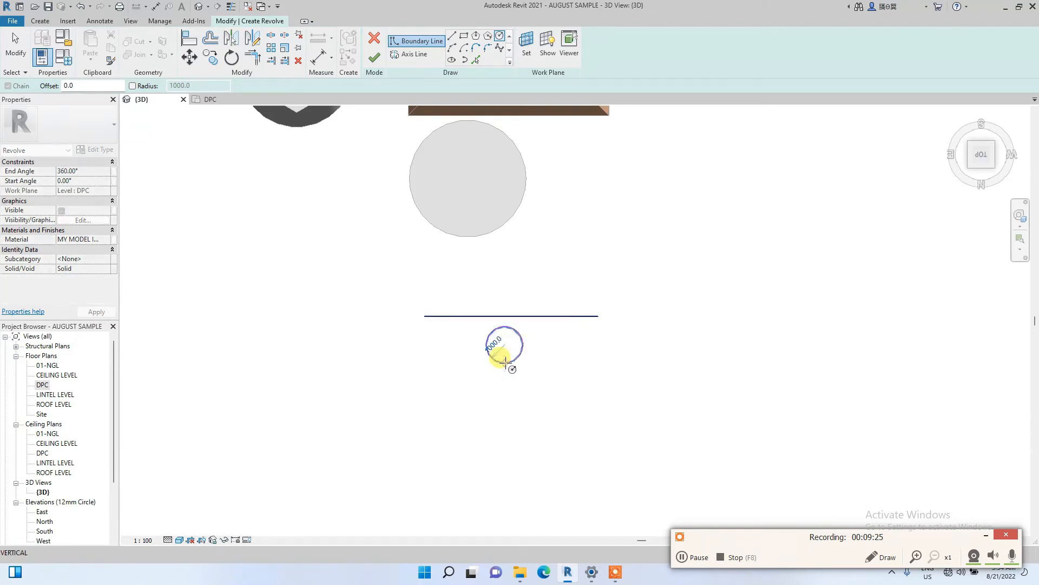
{"action": "left_click", "coordinate": [367, 61]}
Step: Increase the revolve's start angle to open a small wedge-shaped gap in the ring
{"action": "left_click", "coordinate": [952, 161]}
{"action": "mouse_move", "coordinate": [169, 479]}
{"action": "middle_mouse_down", "text": "shift"}
{"action": "mouse_move", "coordinate": [275, 430]}
{"action": "mouse_move", "coordinate": [294, 509]}
{"action": "mouse_move", "coordinate": [300, 117]}
{"action": "mouse_move", "coordinate": [347, 135]}
{"action": "middle_mouse_up", "text": "shift"}
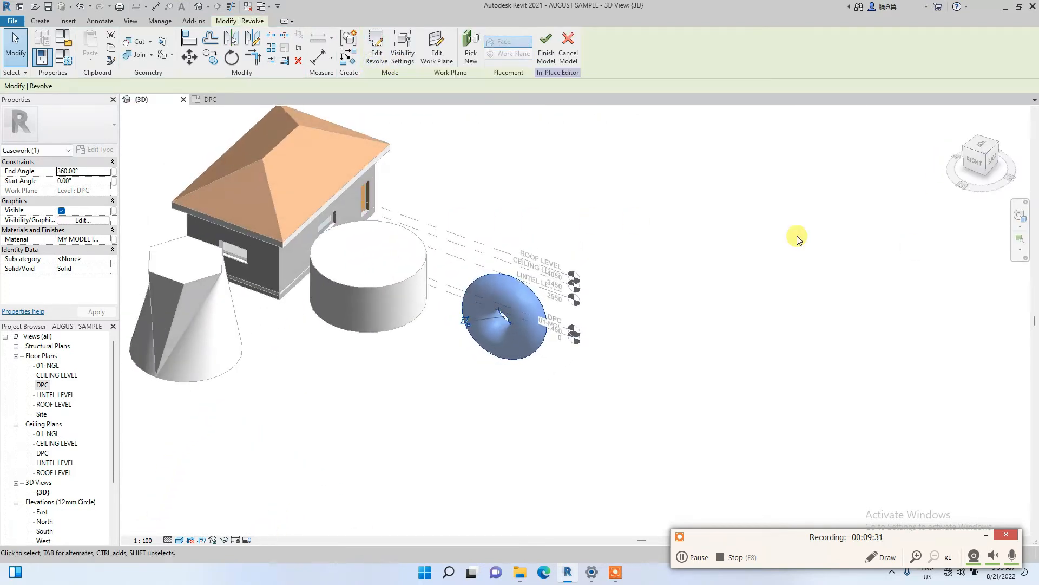
{"action": "left_click", "coordinate": [447, 337]}
{"action": "scroll", "coordinate": [447, 317], "scroll_direction": "up", "scroll_amount": 5}
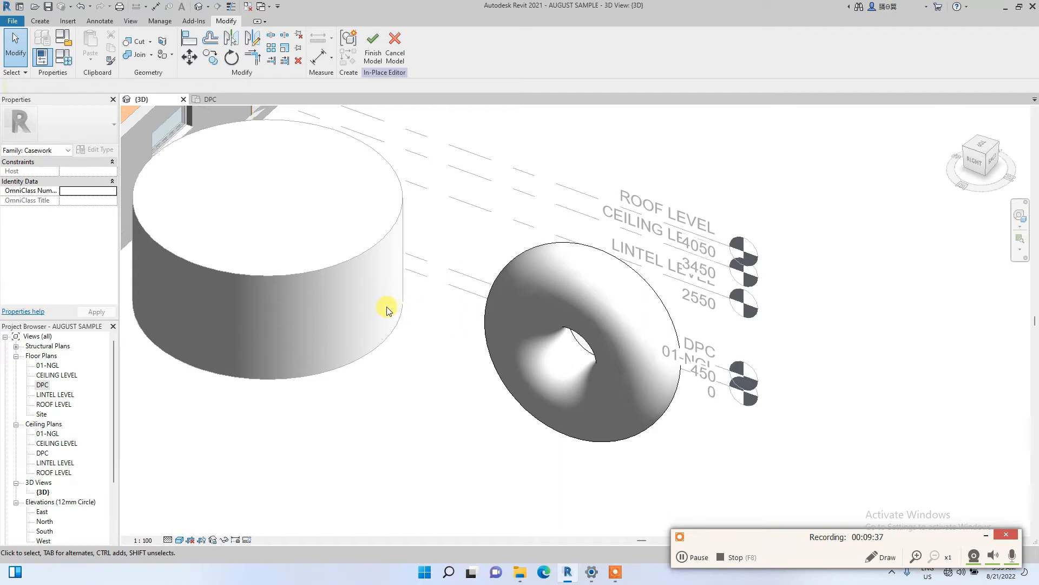
{"action": "scroll", "coordinate": [594, 367], "scroll_direction": "down", "scroll_amount": 3}
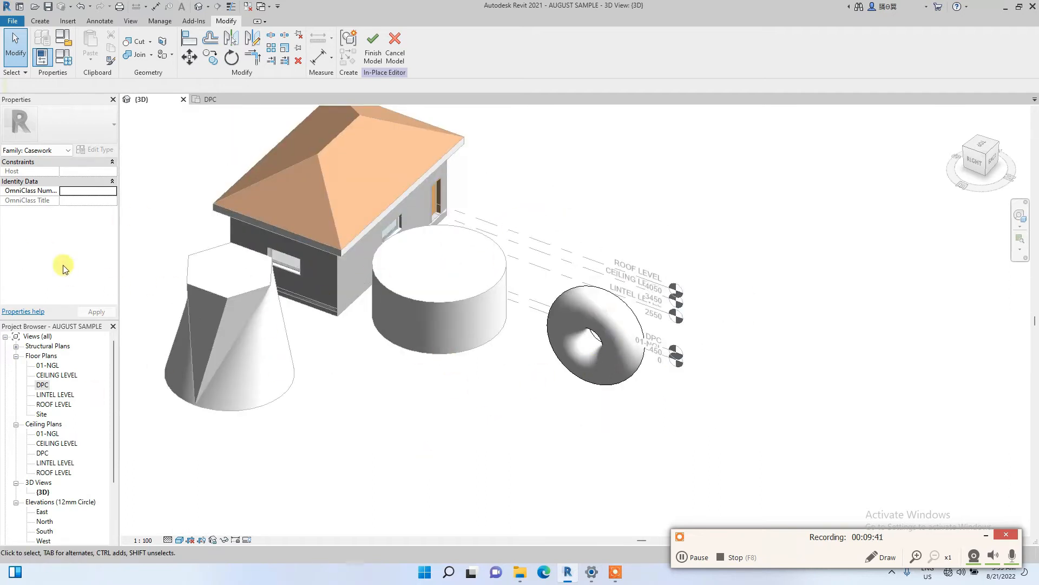
{"action": "left_click", "coordinate": [619, 332]}
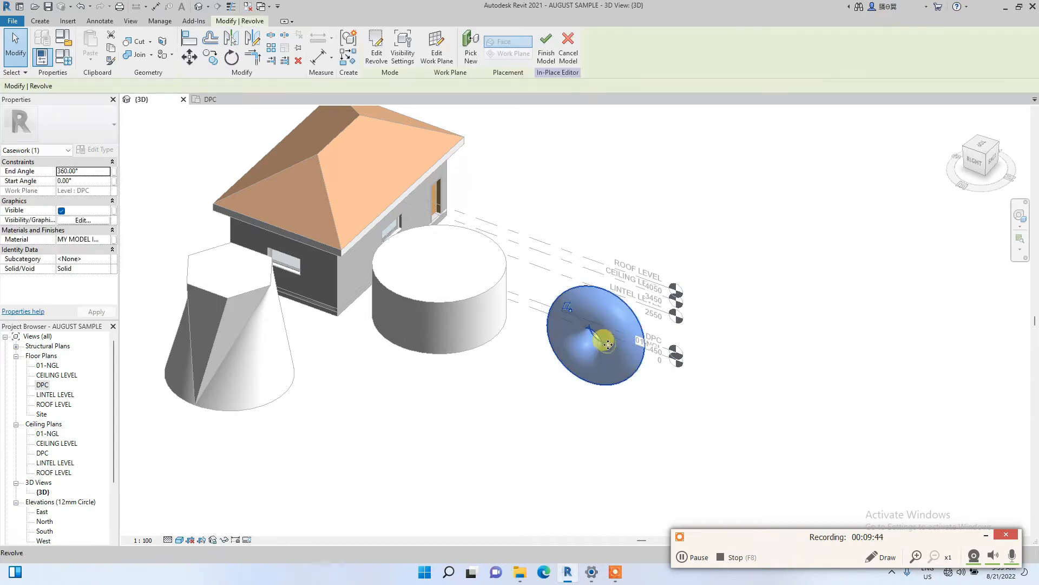
{"action": "left_click", "coordinate": [90, 182]}
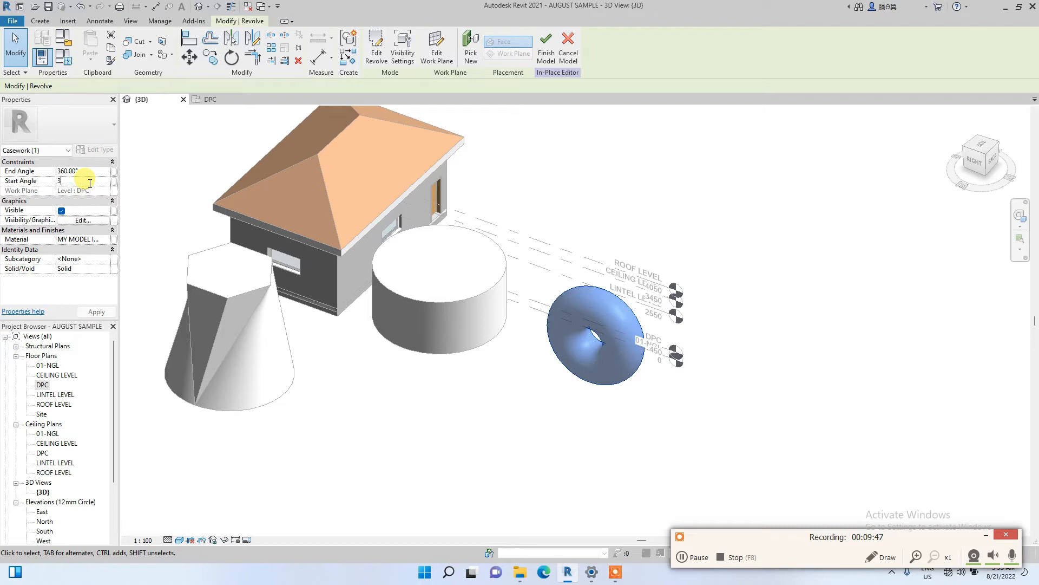
{"action": "left_click", "coordinate": [617, 492]}
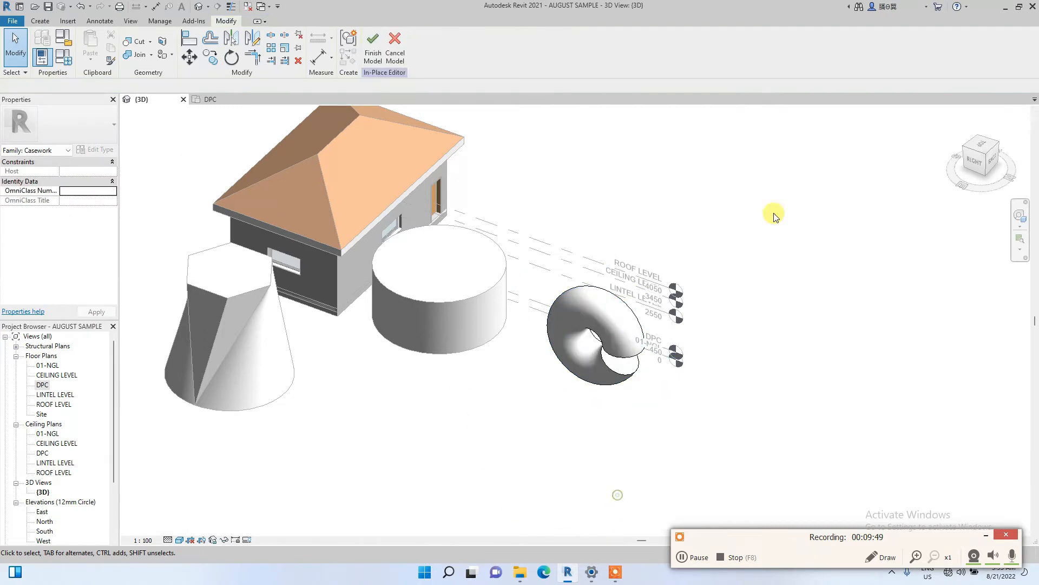
Step: Set the revolve's start angle to 180° to reduce the ring to a half
{"action": "left_click_drag", "start_coordinate": [986, 151], "coordinate": [982, 120]}
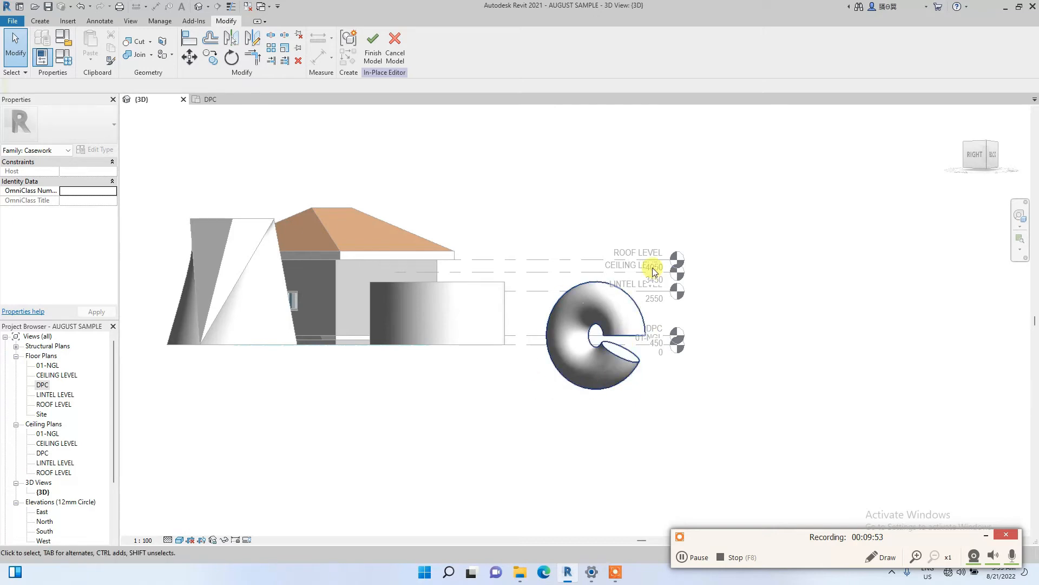
{"action": "left_click", "coordinate": [622, 366]}
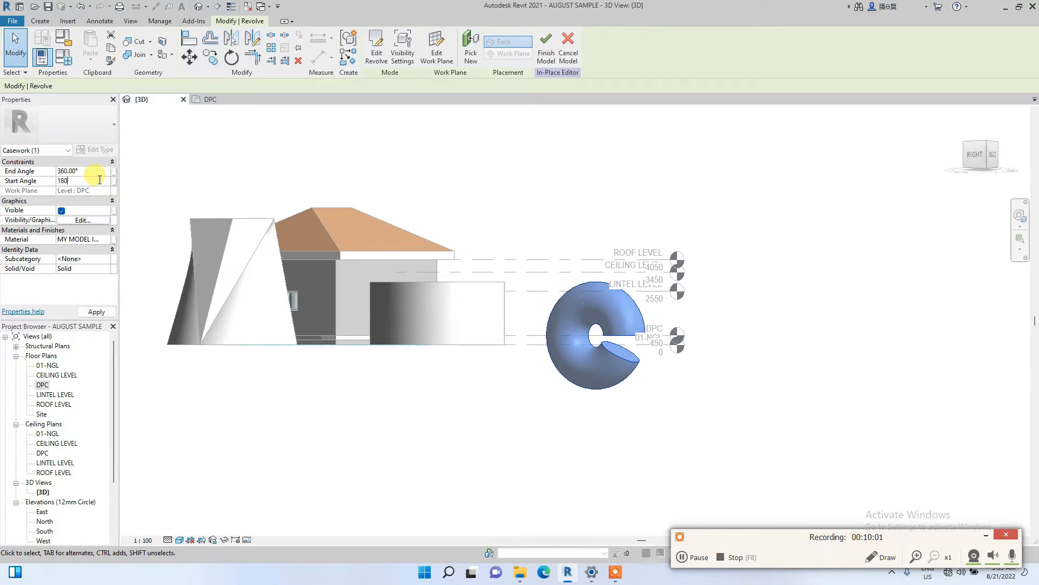
{"action": "left_click", "coordinate": [401, 384]}
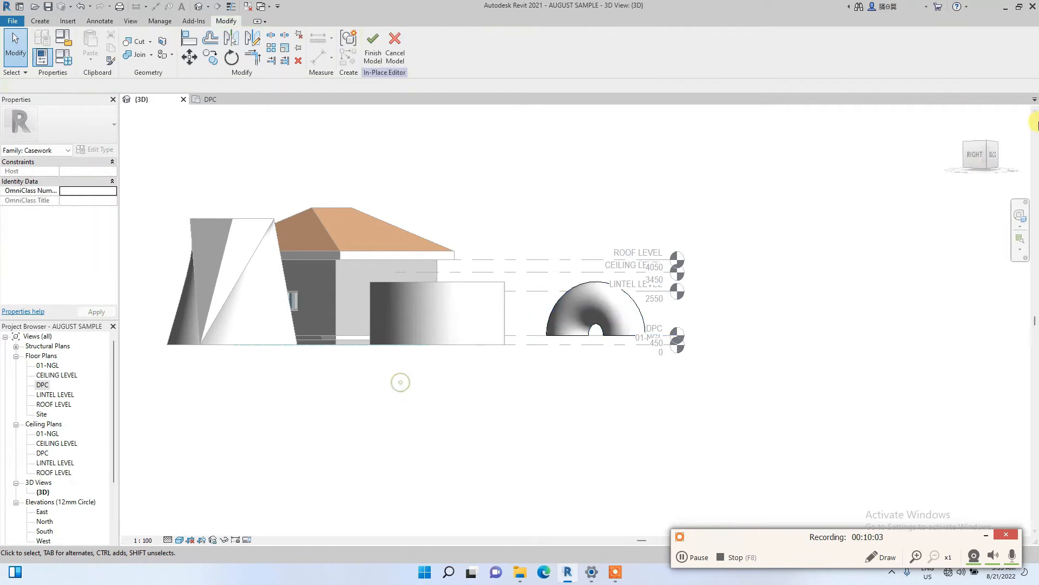
Step: Try to set the revolve's start angle to 360°, equal to its end angle
{"action": "left_click_drag", "start_coordinate": [984, 155], "coordinate": [112, 162]}
{"action": "left_click", "coordinate": [615, 338]}
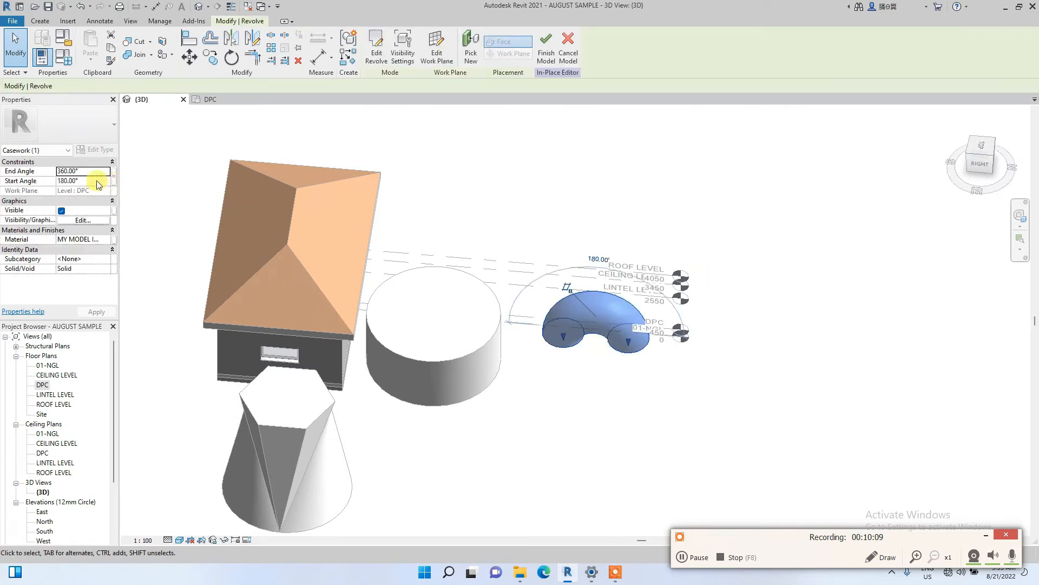
{"action": "left_click", "coordinate": [95, 180]}
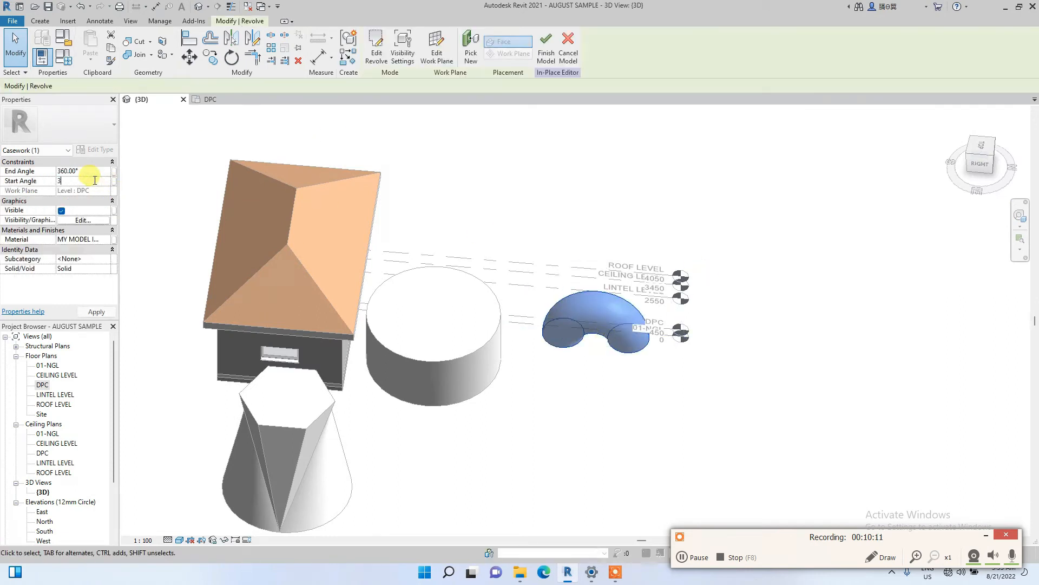
{"action": "left_click", "coordinate": [650, 391]}
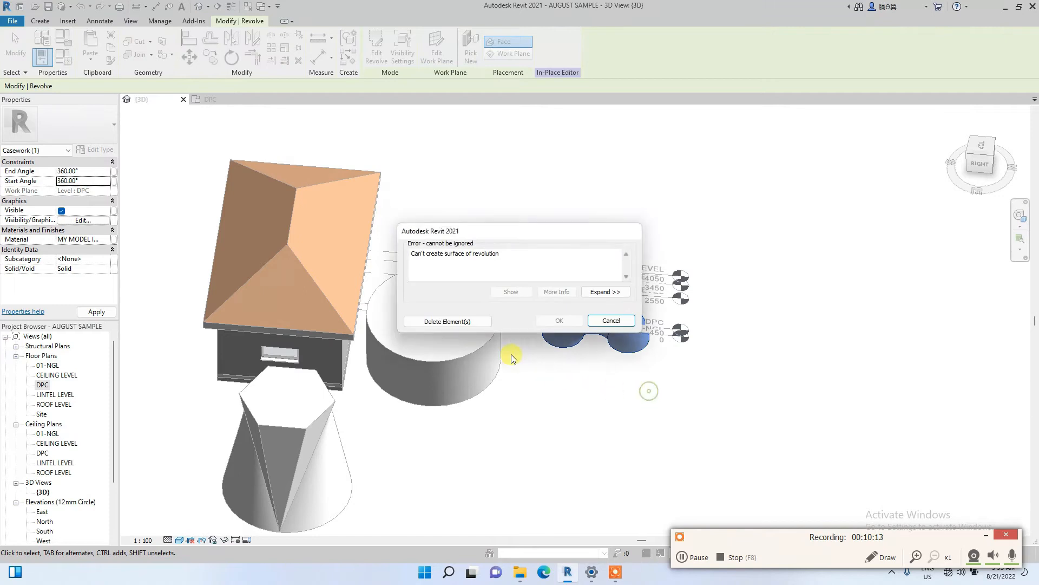
{"action": "left_click", "coordinate": [620, 321]}
Step: Reset the revolve's start angle so that it forms a full ring again
{"action": "left_click", "coordinate": [93, 180]}
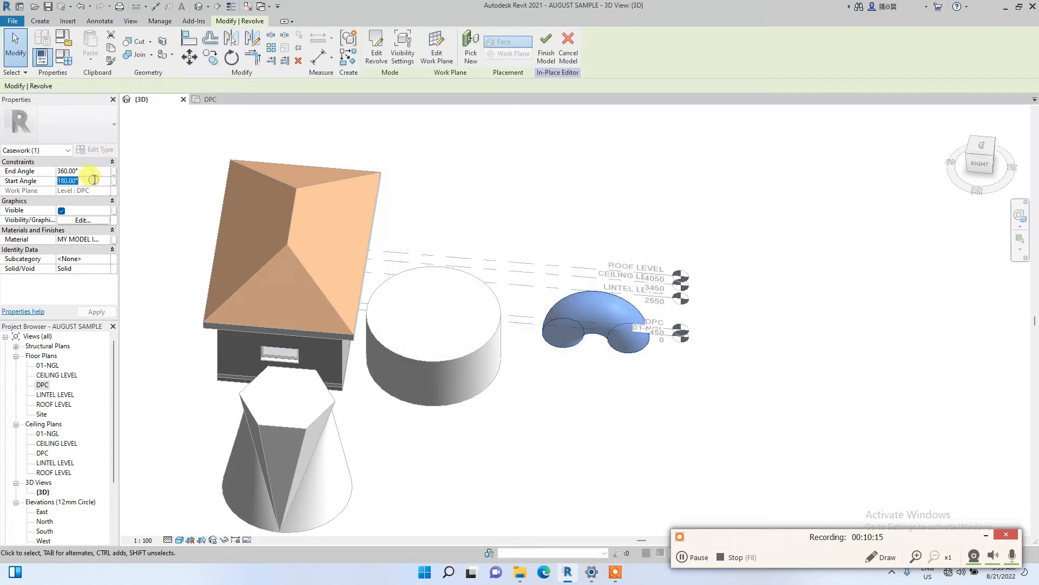
{"action": "left_click", "coordinate": [777, 463]}
{"action": "scroll", "coordinate": [645, 163], "scroll_direction": "down", "scroll_amount": 6}
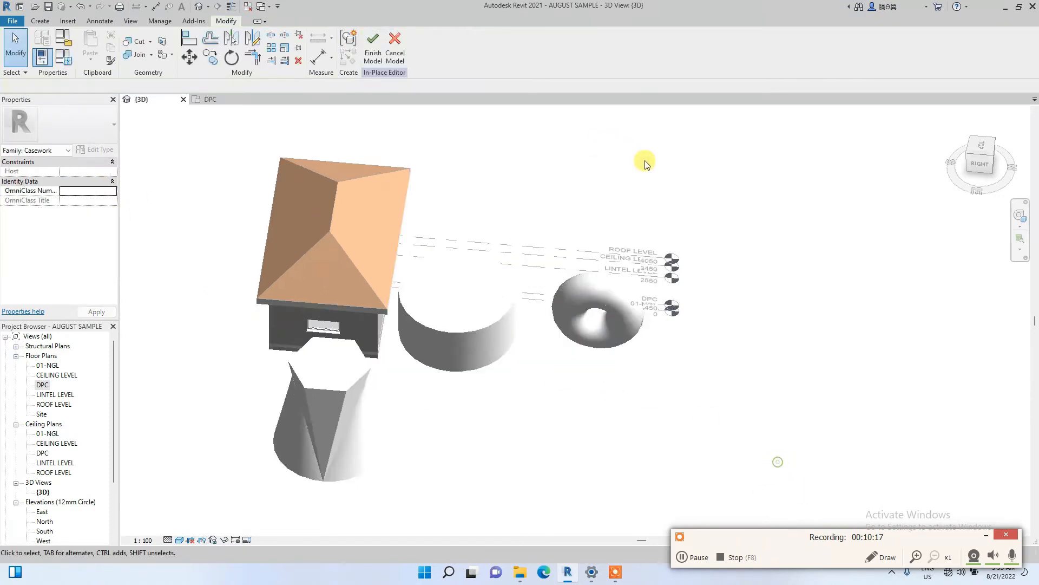
Step: Finish the in-place model containing the ring-shaped revolve
{"action": "left_click_drag", "start_coordinate": [991, 164], "coordinate": [918, 114]}
{"action": "left_click_drag", "start_coordinate": [990, 481], "coordinate": [822, 138]}
{"action": "middle_click_drag", "start_coordinate": [548, 246], "coordinate": [347, 368]}
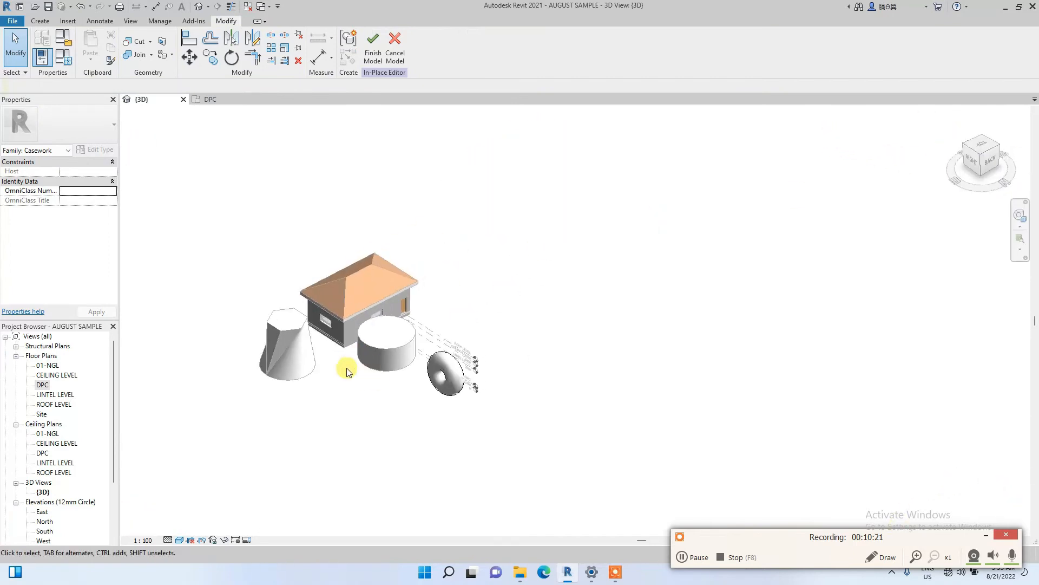
{"action": "left_click", "coordinate": [372, 46]}
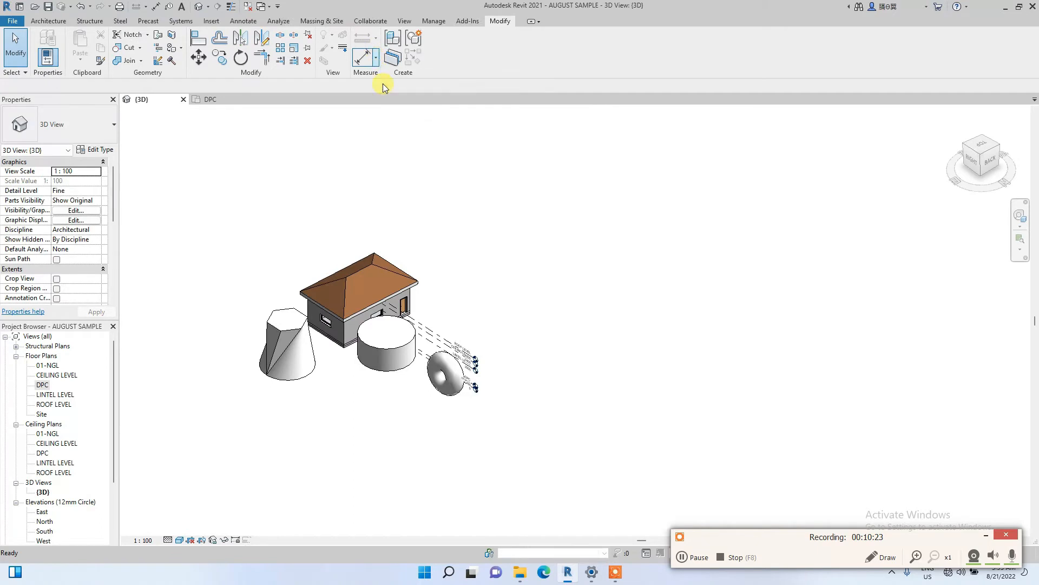
Step: Start another in-place component in the Casework category, accepting the suggested name
{"action": "scroll", "coordinate": [433, 206], "scroll_direction": "down", "scroll_amount": 2}
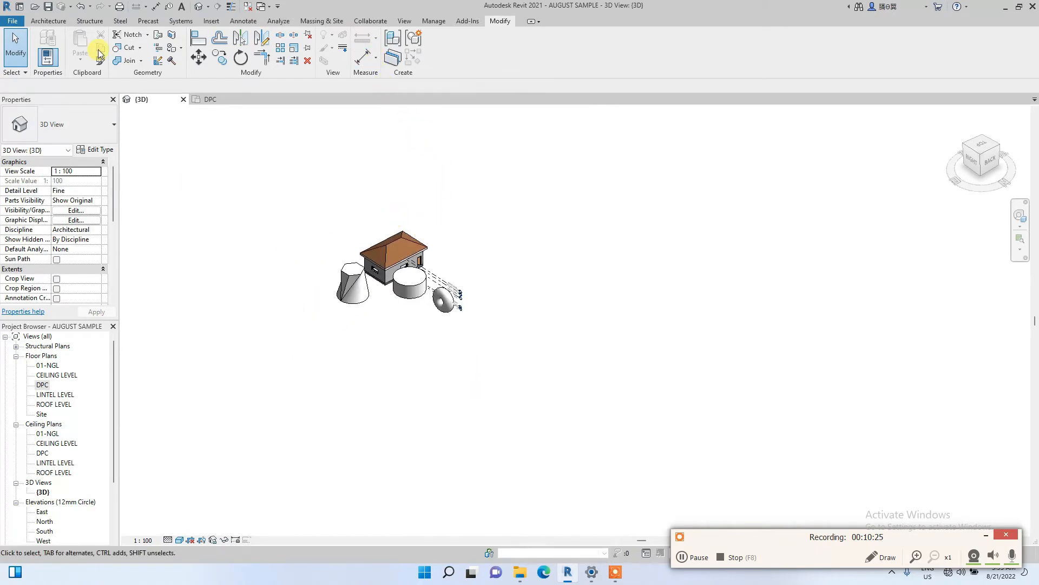
{"action": "left_click", "coordinate": [49, 22]}
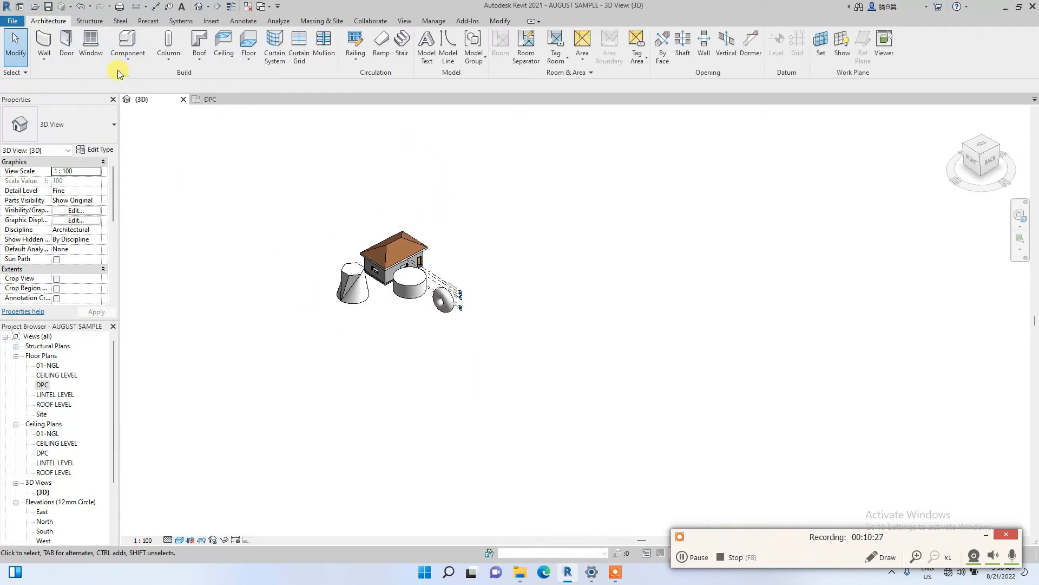
{"action": "left_click", "coordinate": [129, 60]}
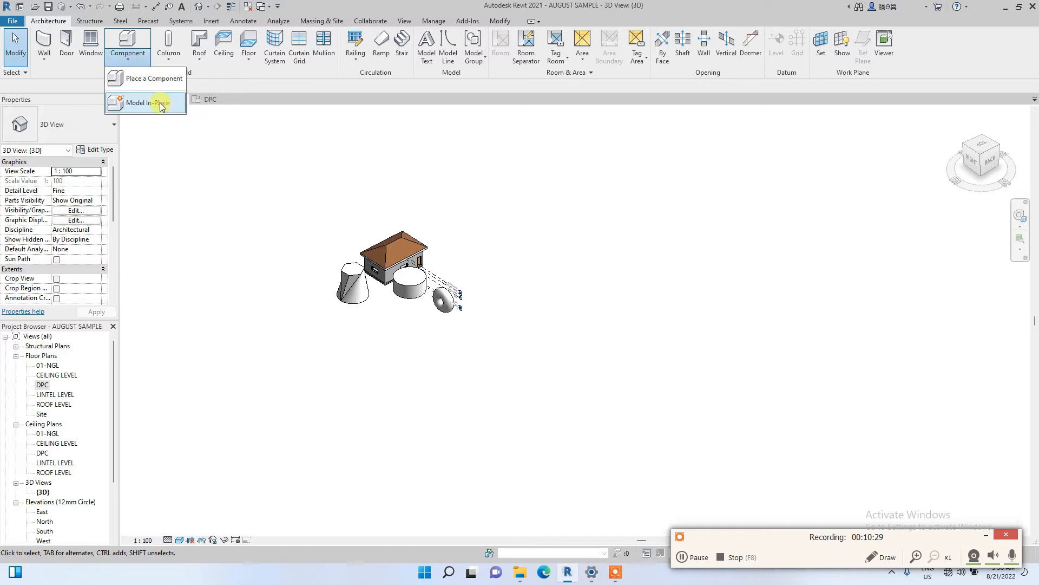
{"action": "left_click", "coordinate": [141, 106]}
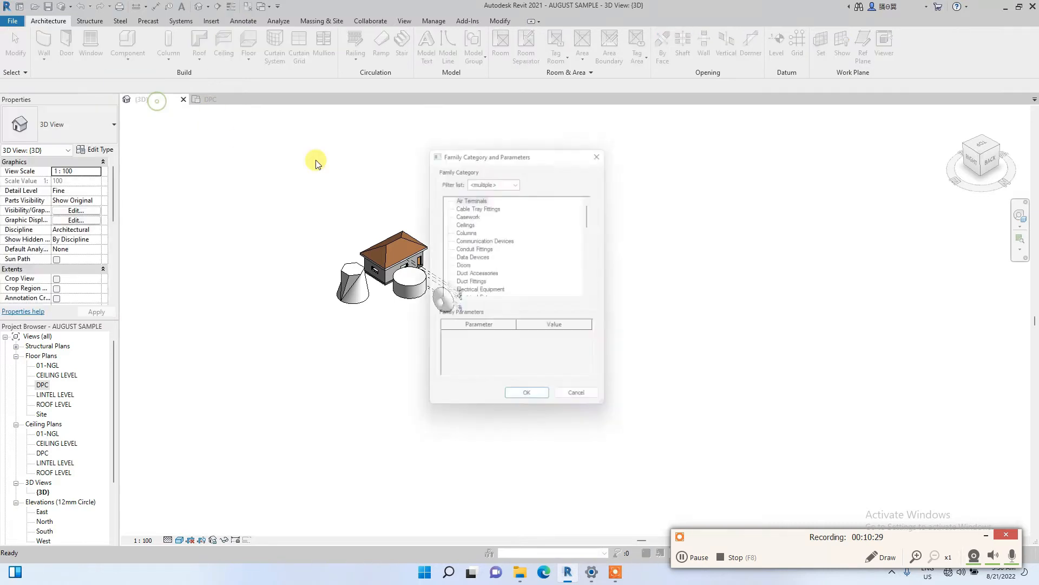
{"action": "left_click", "coordinate": [532, 404]}
{"action": "left_click", "coordinate": [522, 301]}
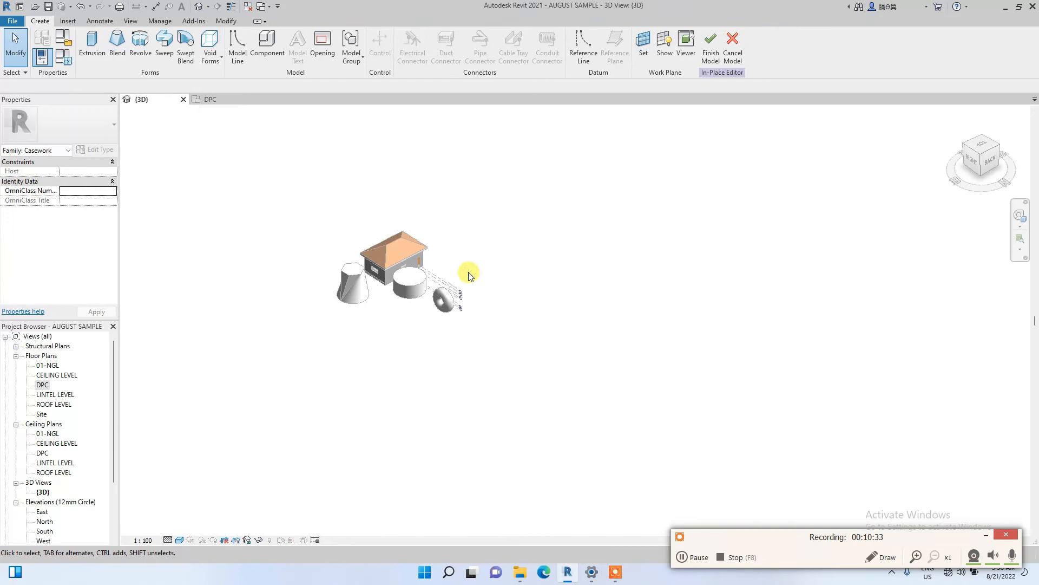
Step: Start a sweep with a sketched path in the top view and set its work plane to Level : DPC
{"action": "left_click", "coordinate": [165, 55]}
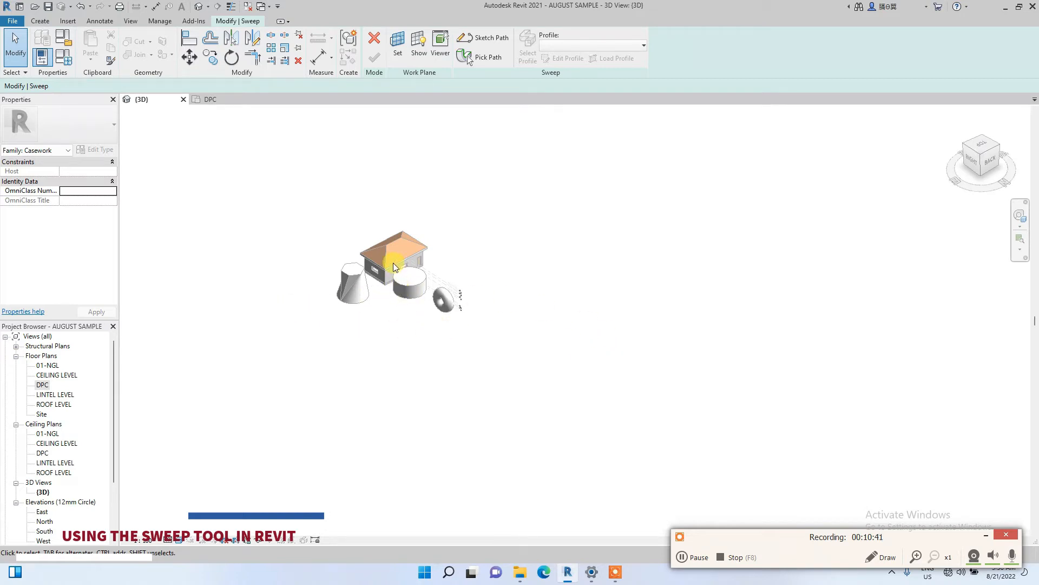
{"action": "left_click", "coordinate": [985, 147]}
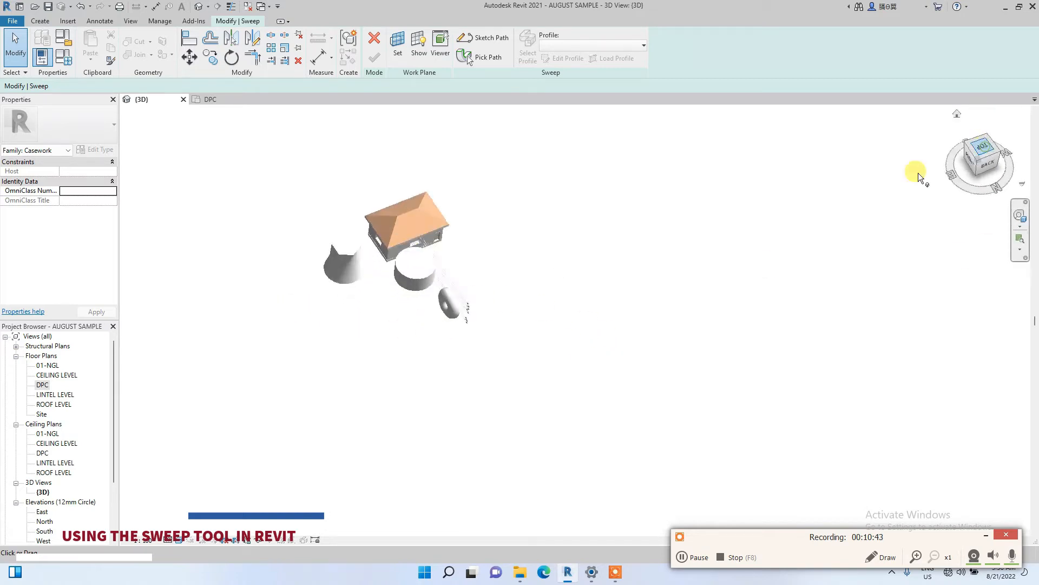
{"action": "middle_click_drag", "start_coordinate": [492, 278], "coordinate": [312, 315]}
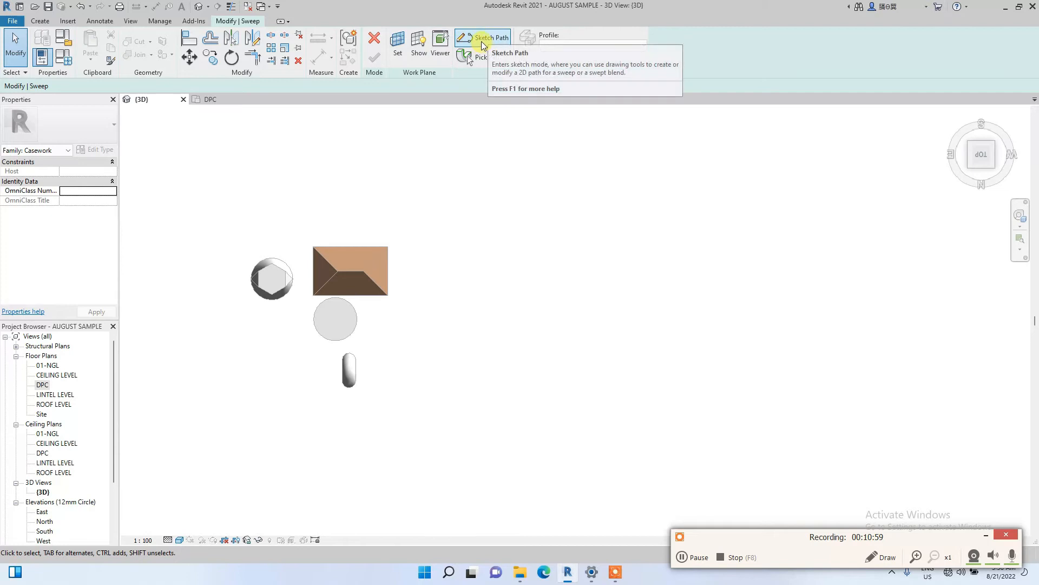
{"action": "left_click", "coordinate": [481, 49]}
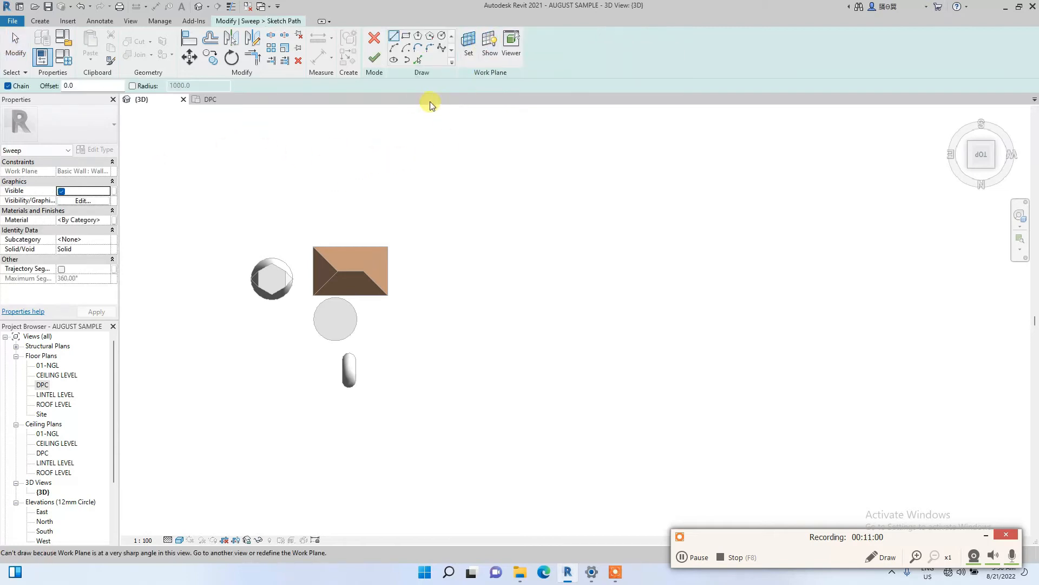
{"action": "left_click", "coordinate": [469, 56]}
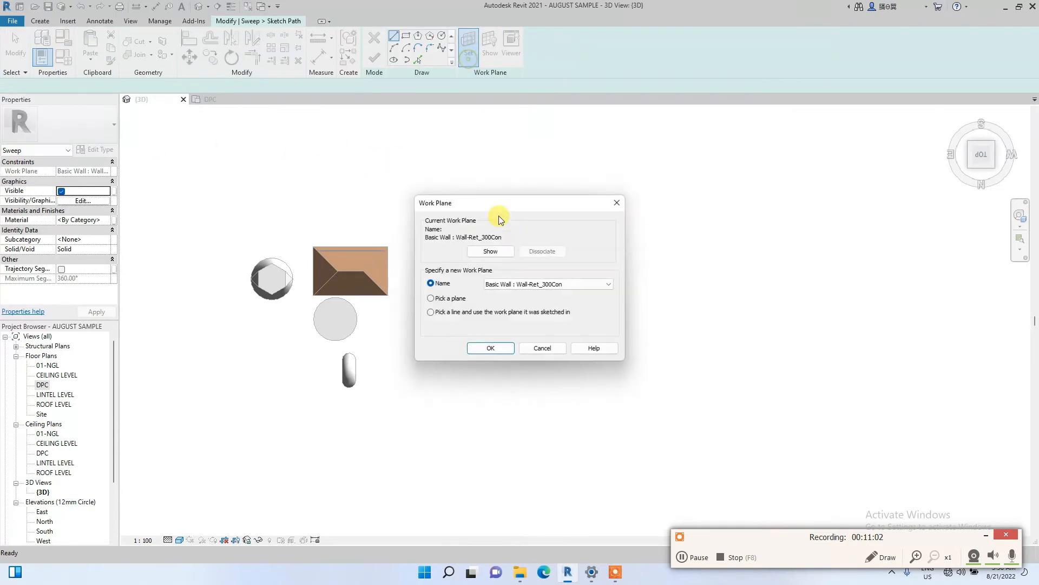
{"action": "left_click", "coordinate": [497, 284]}
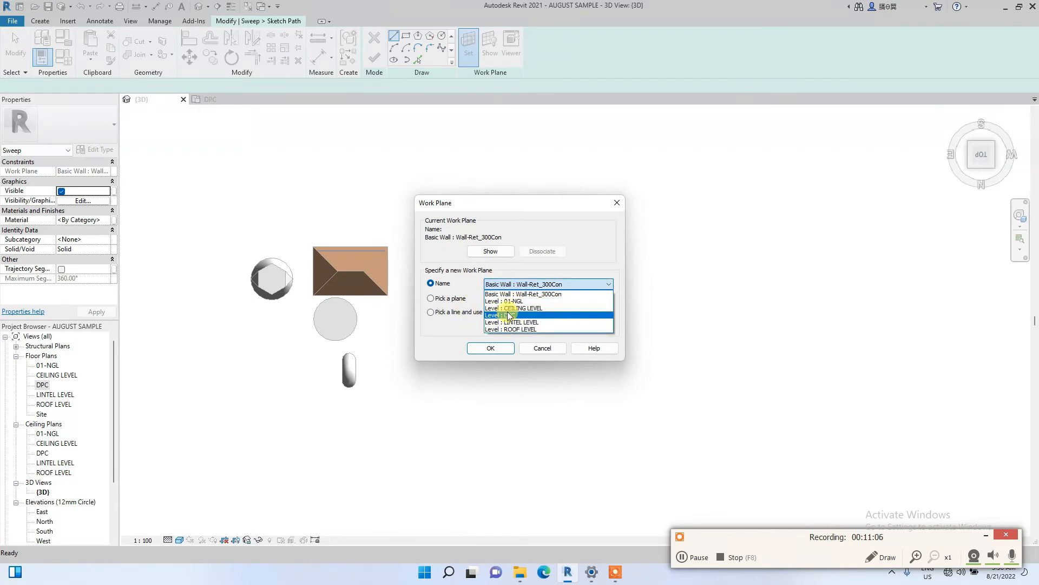
{"action": "left_click", "coordinate": [498, 315]}
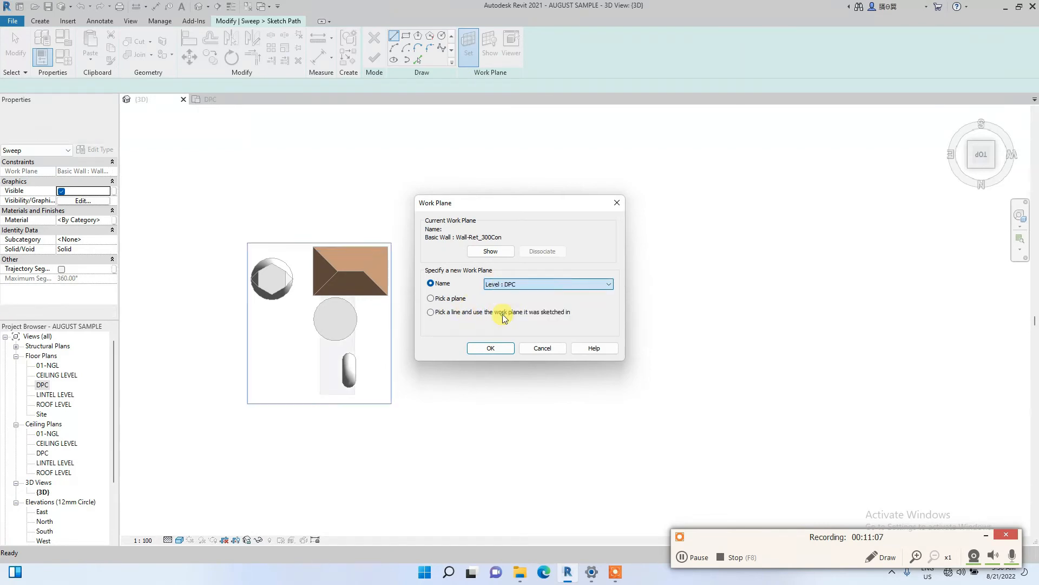
{"action": "left_click", "coordinate": [503, 353]}
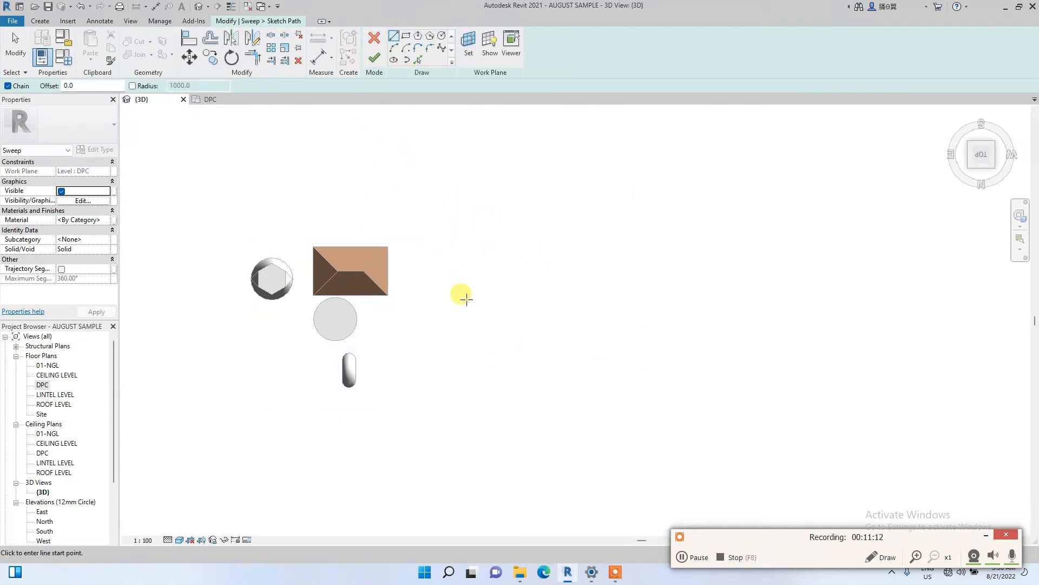
Step: Sketch an open zigzag sweep path of six straight connected segments beside the house, extending past the existing in-place forms
{"action": "scroll", "coordinate": [466, 298], "scroll_direction": "up", "scroll_amount": 2}
{"action": "scroll", "coordinate": [413, 276], "scroll_direction": "up", "scroll_amount": 2}
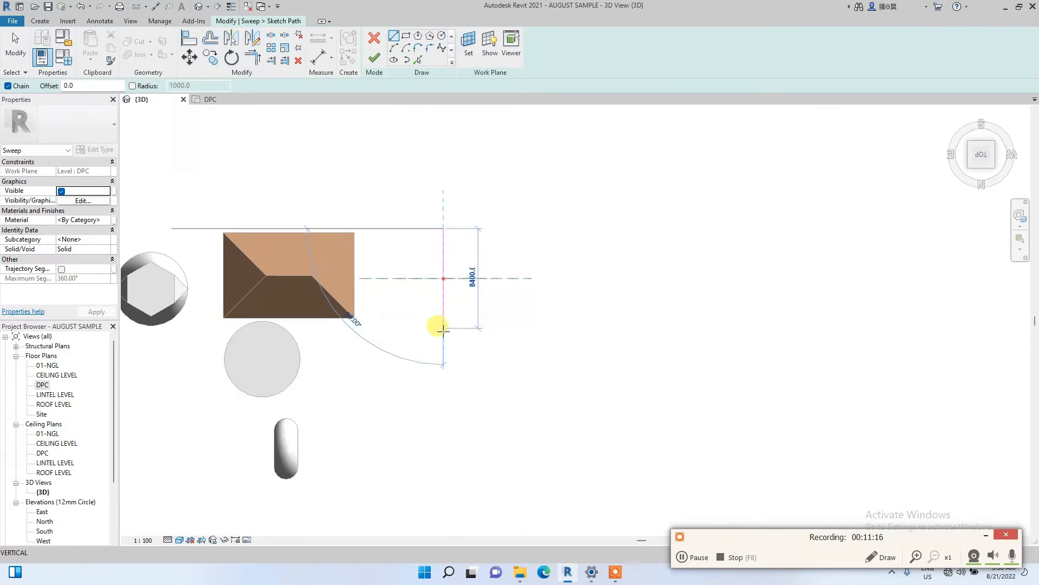
{"action": "left_click", "coordinate": [443, 342]}
{"action": "left_click", "coordinate": [582, 295]}
{"action": "scroll", "coordinate": [501, 269], "scroll_direction": "down", "scroll_amount": 3}
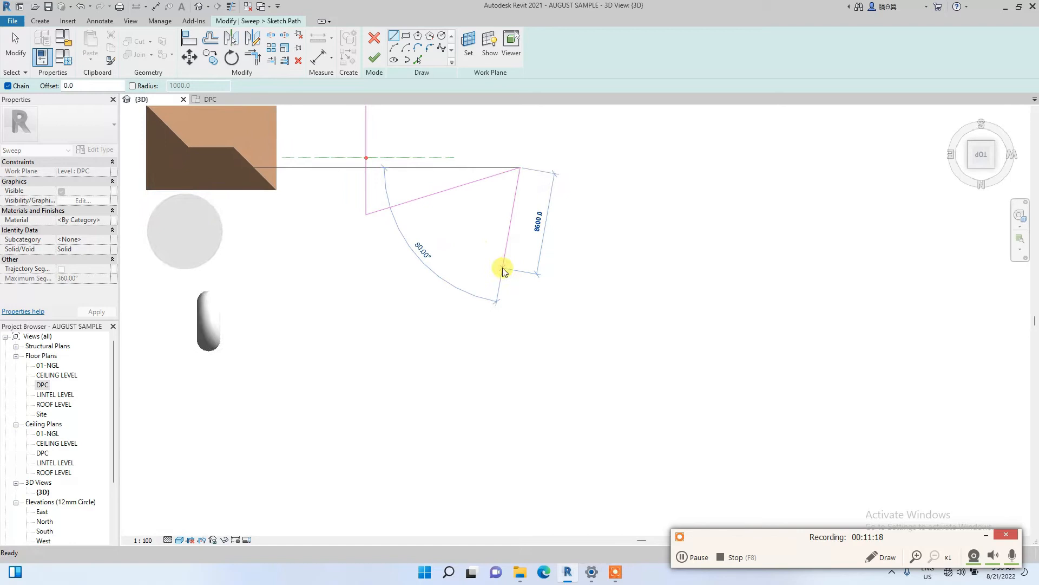
{"action": "left_click", "coordinate": [479, 361]}
{"action": "left_click", "coordinate": [398, 326]}
{"action": "left_click", "coordinate": [319, 403]}
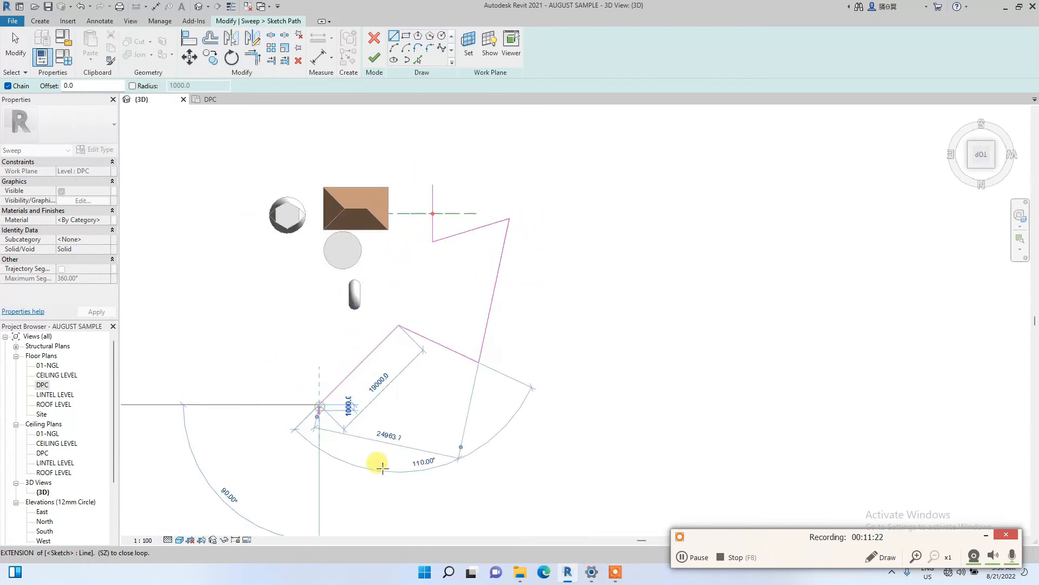
{"action": "left_click", "coordinate": [474, 500]}
{"action": "key", "text": "Escape"}
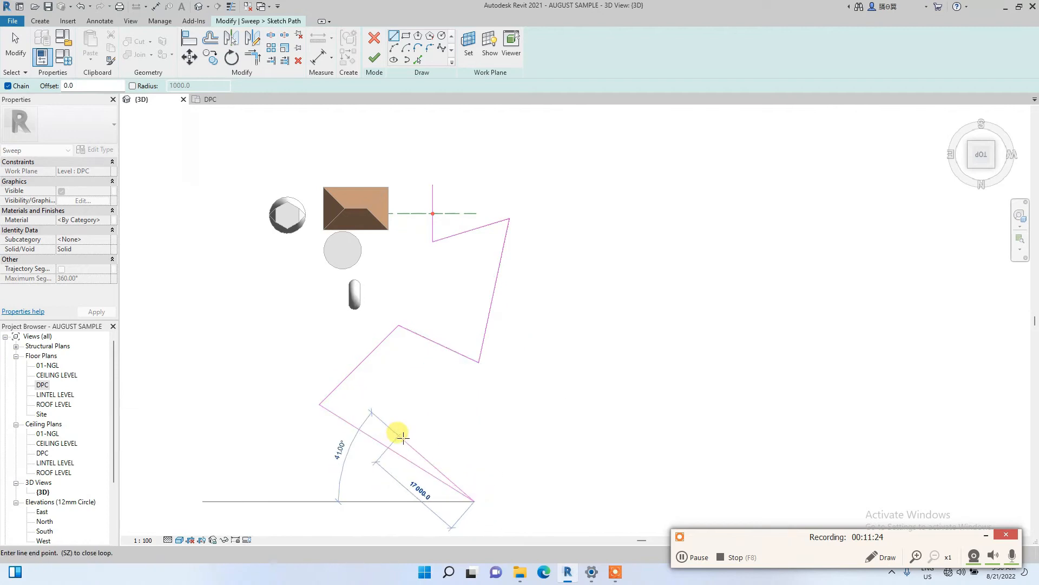
{"action": "key", "text": "Escape"}
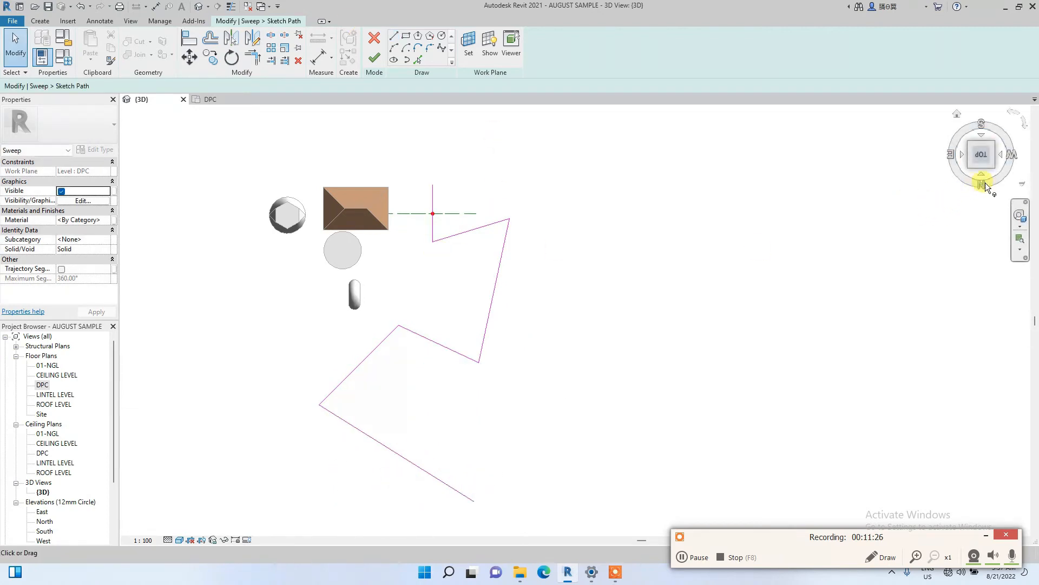
Step: Finish the sweep's path sketch
{"action": "left_click", "coordinate": [986, 180]}
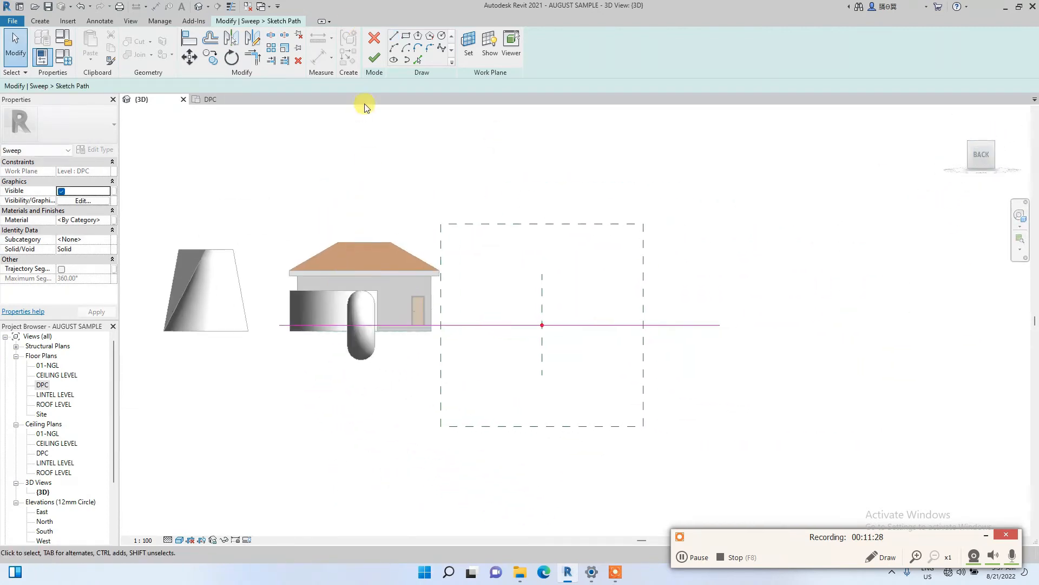
{"action": "mouse_move", "coordinate": [981, 162]}
{"action": "left_mouse_down"}
{"action": "mouse_move", "coordinate": [975, 187]}
{"action": "mouse_move", "coordinate": [980, 162]}
{"action": "left_mouse_up"}
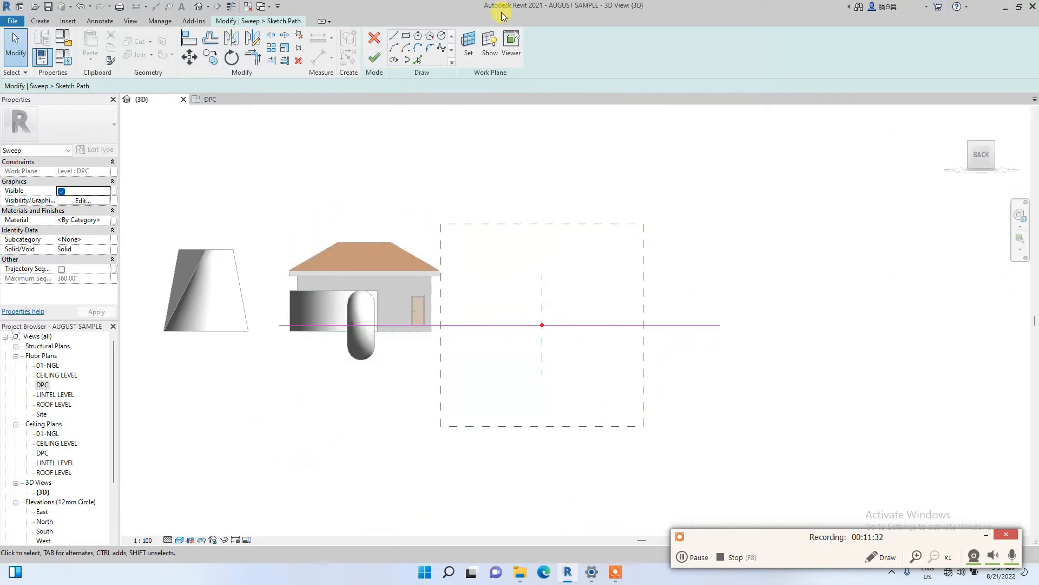
{"action": "left_click", "coordinate": [373, 59]}
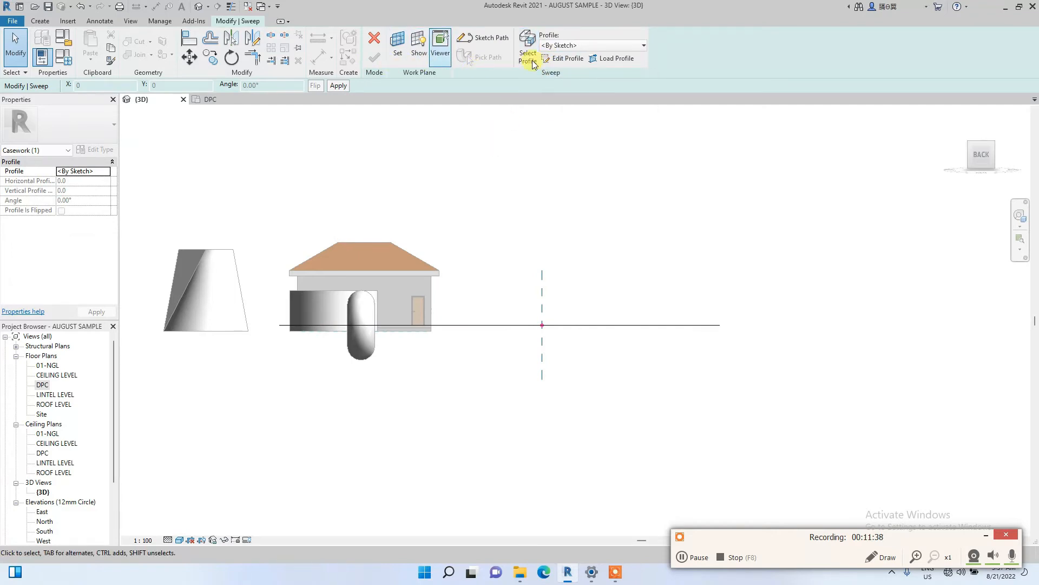
Step: Edit the sweep profile from the front and sketch a rectangle about 1800 wide and 1400 high from the reference plane intersection
{"action": "left_click", "coordinate": [562, 58]}
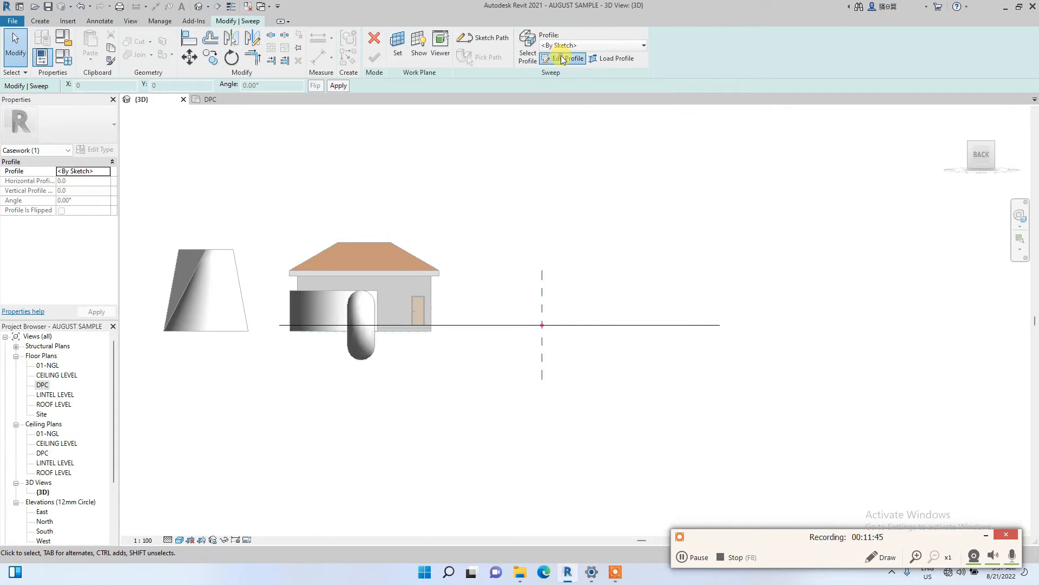
{"action": "left_click_drag", "start_coordinate": [981, 158], "coordinate": [836, 200]}
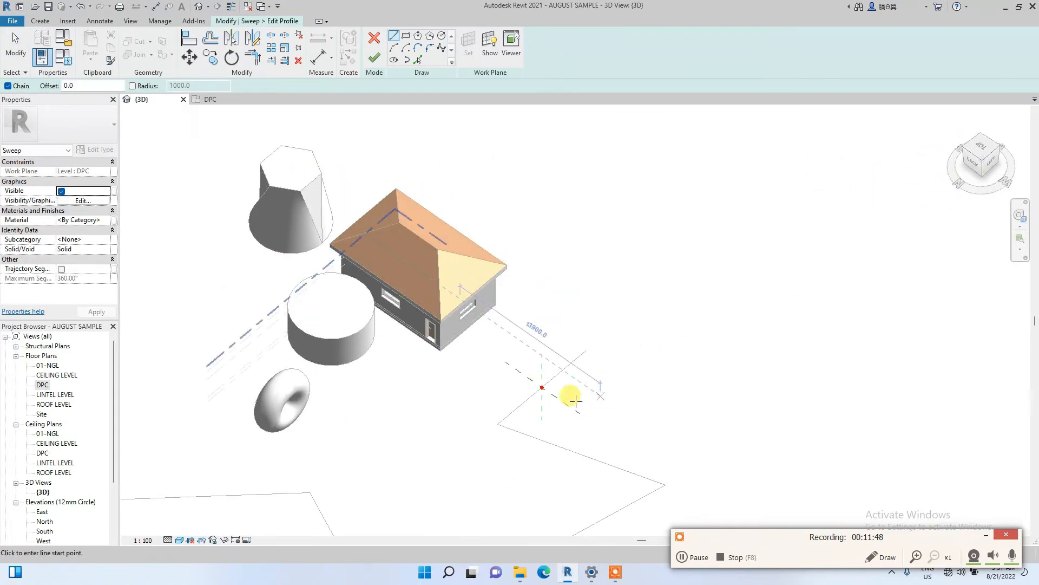
{"action": "scroll", "coordinate": [558, 398], "scroll_direction": "up", "scroll_amount": 3}
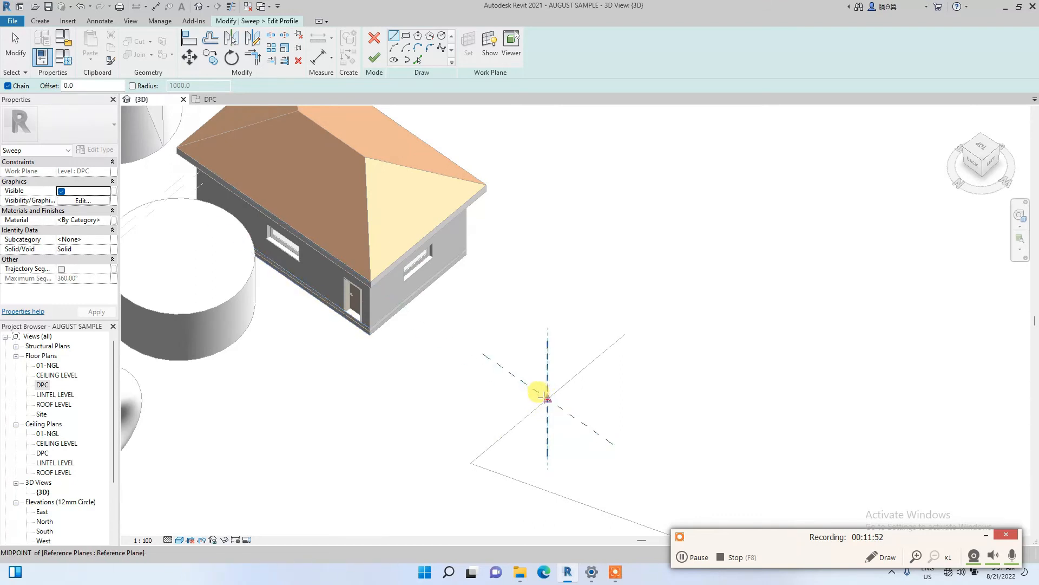
{"action": "middle_click_drag", "start_coordinate": [623, 489], "coordinate": [390, 303]}
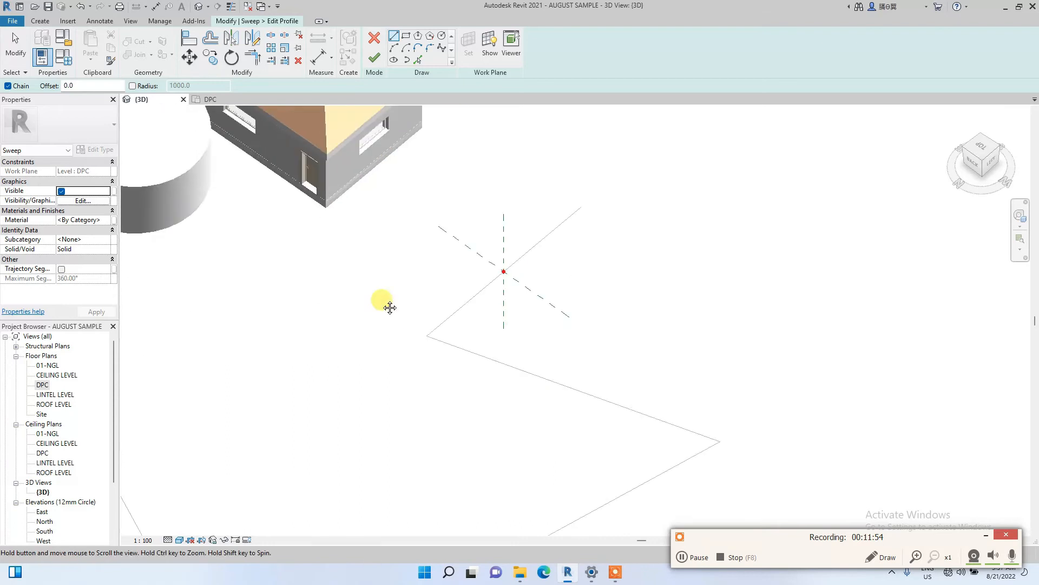
{"action": "scroll", "coordinate": [413, 241], "scroll_direction": "down", "scroll_amount": 3}
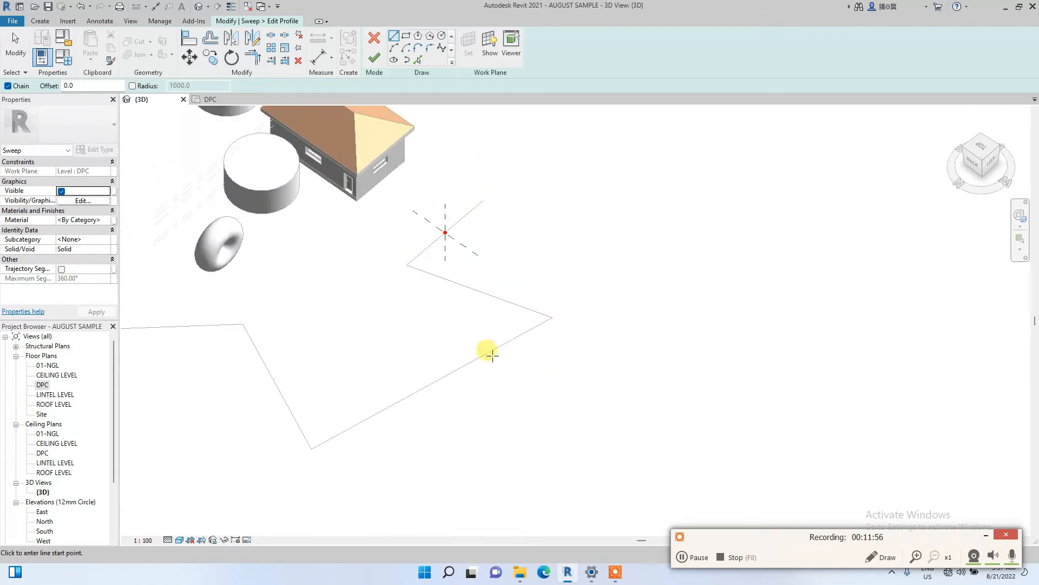
{"action": "scroll", "coordinate": [428, 224], "scroll_direction": "down", "scroll_amount": 4}
{"action": "left_click_drag", "start_coordinate": [958, 157], "coordinate": [534, 112]}
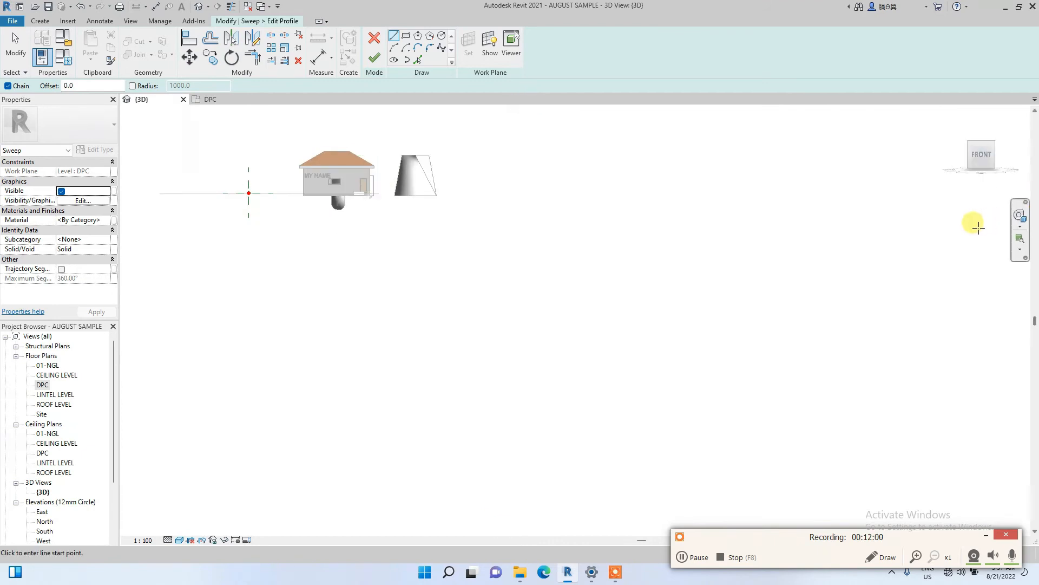
{"action": "left_click", "coordinate": [981, 169]}
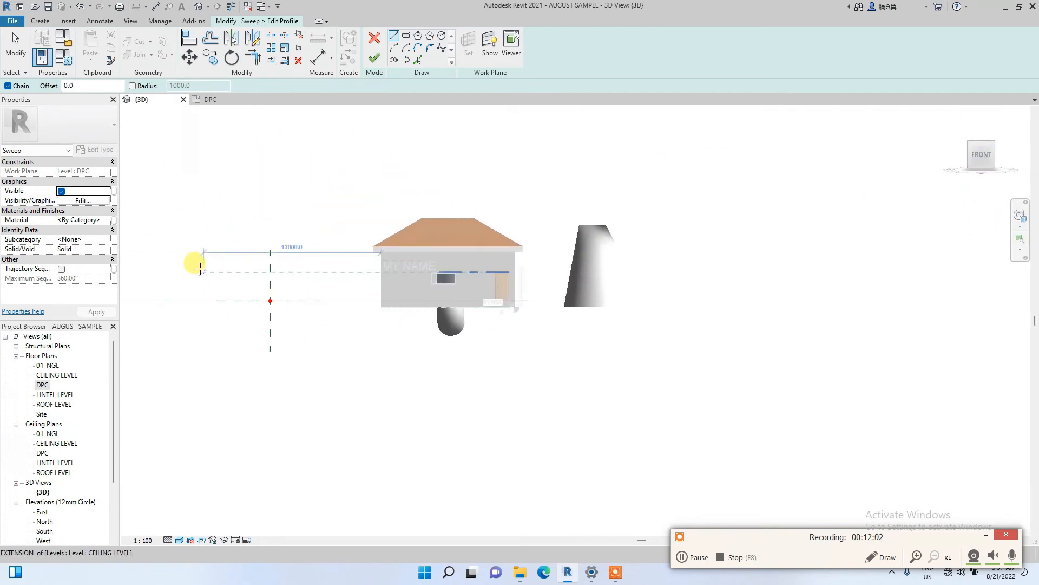
{"action": "scroll", "coordinate": [333, 338], "scroll_direction": "up", "scroll_amount": 4}
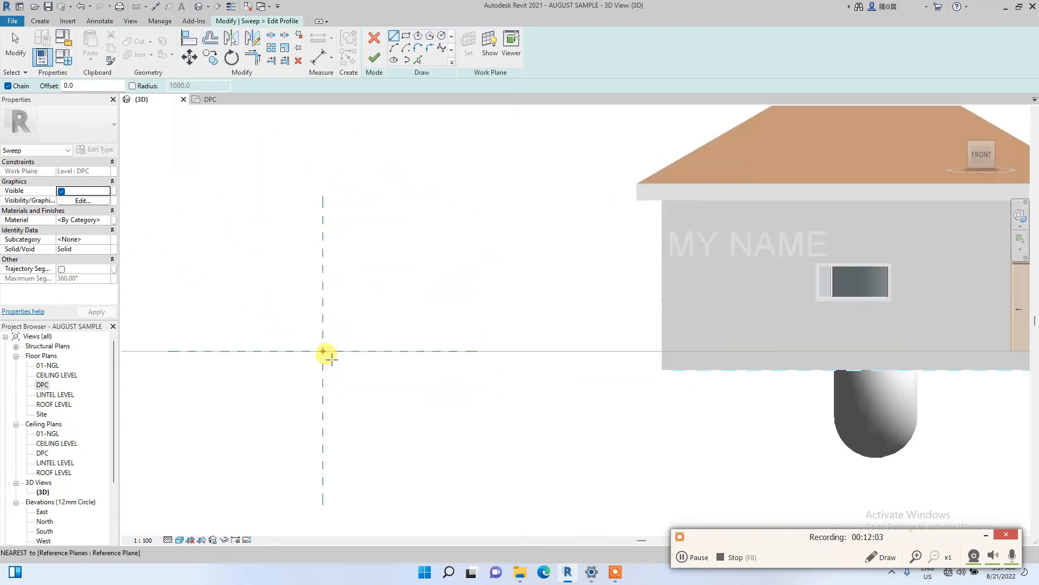
{"action": "left_click", "coordinate": [407, 37]}
{"action": "scroll", "coordinate": [330, 341], "scroll_direction": "up", "scroll_amount": 3}
{"action": "left_click", "coordinate": [319, 359]}
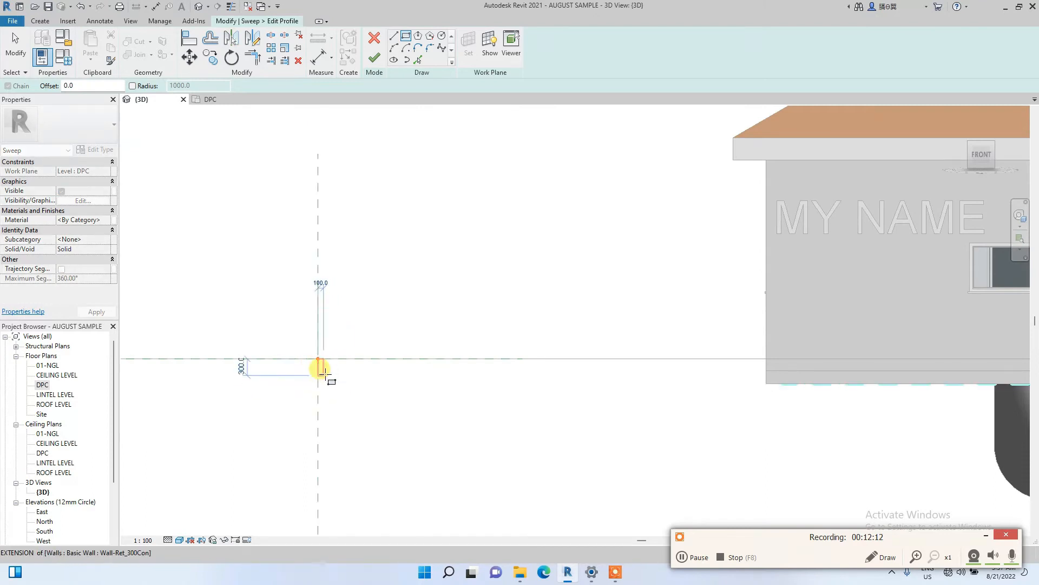
{"action": "left_click", "coordinate": [417, 435]}
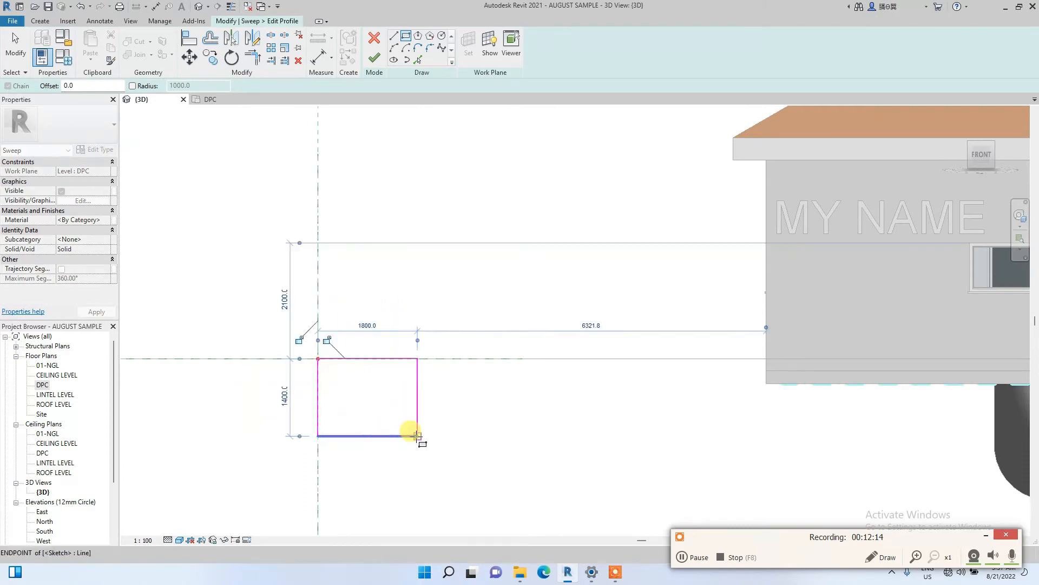
{"action": "key", "text": "Escape"}
{"action": "key", "text": "Escape"}
Step: Stretch the profile rectangle's top edge upward and its left edge outward so that it surrounds the reference plane intersection
{"action": "left_click", "coordinate": [340, 358]}
{"action": "left_click_drag", "start_coordinate": [340, 358], "coordinate": [339, 271]}
{"action": "left_click_drag", "start_coordinate": [317, 328], "coordinate": [230, 333]}
{"action": "left_click", "coordinate": [483, 288]}
Step: Sketch a three-line notch about 900 deep and 1150 high inward from the profile rectangle's right edge
{"action": "left_click", "coordinate": [393, 36]}
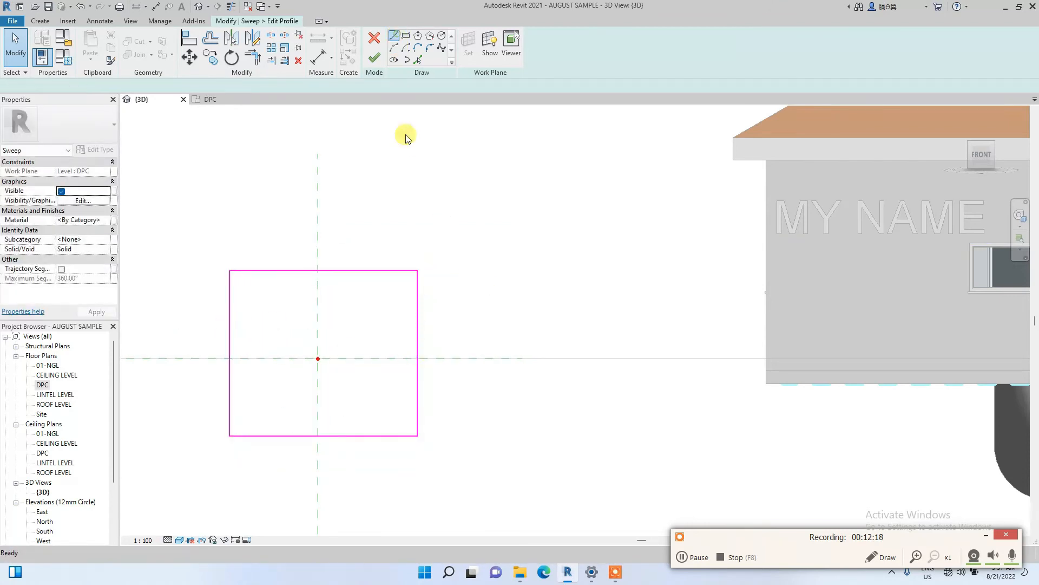
{"action": "left_click", "coordinate": [418, 321]}
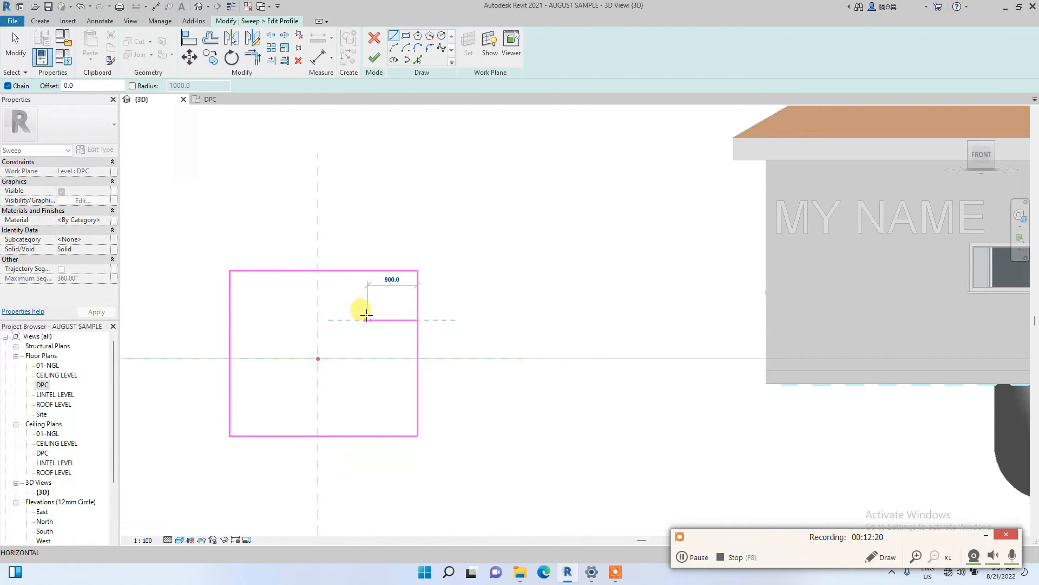
{"action": "left_click", "coordinate": [368, 320]}
{"action": "left_click", "coordinate": [368, 383]}
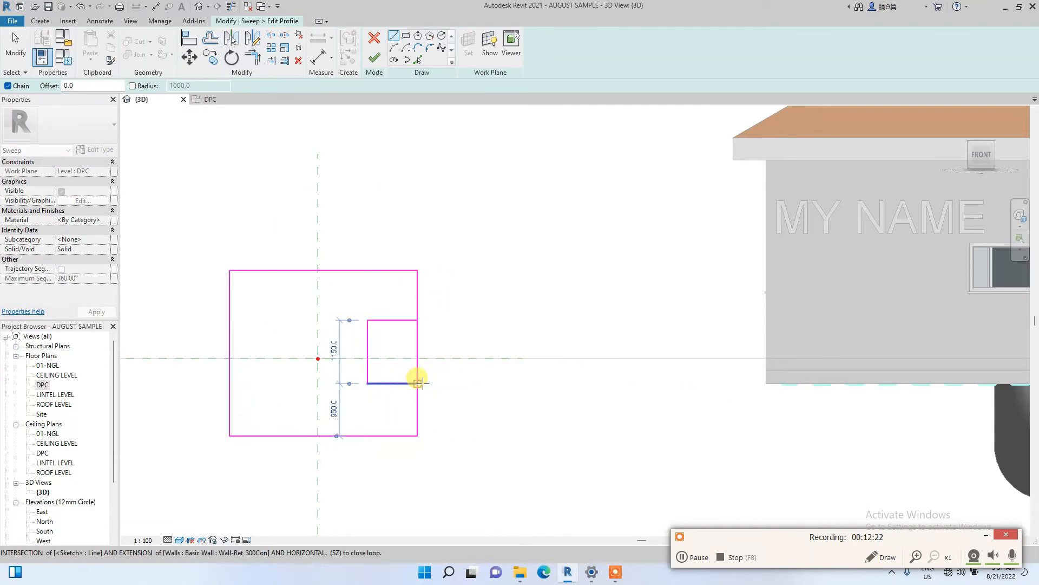
{"action": "left_click", "coordinate": [418, 383]}
Step: Sketch a matching three-line notch about 1000 deep inward from the profile rectangle's left edge
{"action": "left_click", "coordinate": [229, 320]}
{"action": "left_click", "coordinate": [285, 320]}
{"action": "left_click", "coordinate": [285, 383]}
{"action": "left_click", "coordinate": [229, 383]}
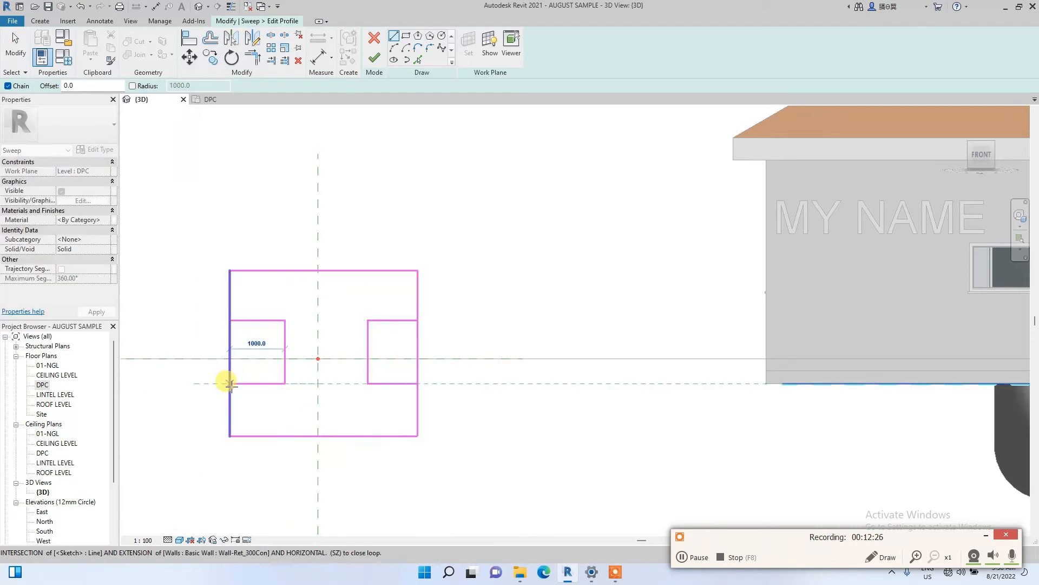
Step: Sketch a three-line notch about 1500 wide and 600 deep inward from the profile rectangle's bottom edge
{"action": "left_click", "coordinate": [285, 435]}
{"action": "left_click", "coordinate": [286, 402]}
{"action": "left_click", "coordinate": [368, 403]}
{"action": "left_click", "coordinate": [367, 435]}
{"action": "key", "text": "Escape"}
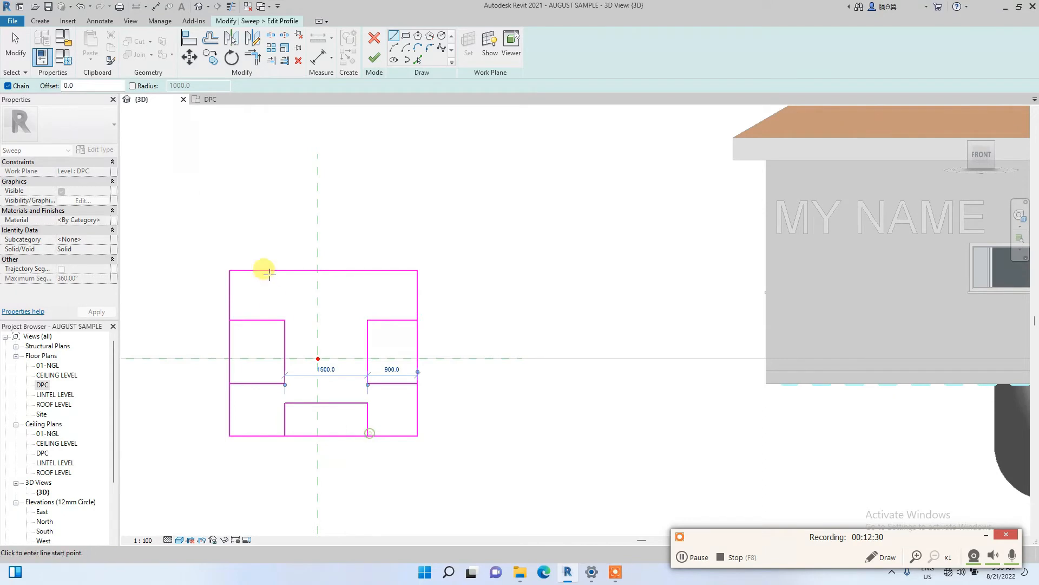
Step: Sketch a matching three-line notch about 1500 wide inward from the profile rectangle's top edge
{"action": "left_click", "coordinate": [285, 270]}
{"action": "left_click", "coordinate": [285, 304]}
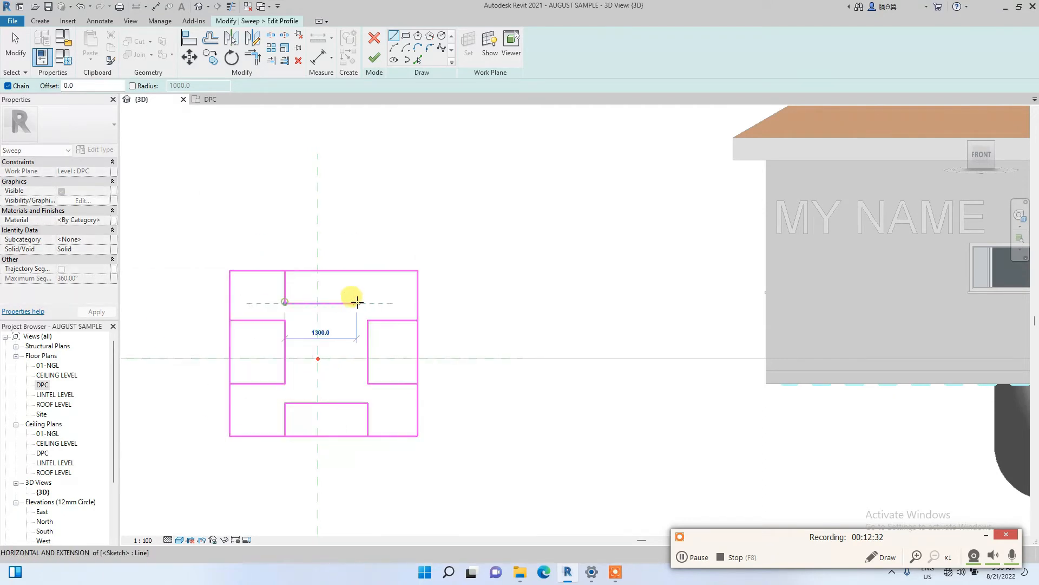
{"action": "left_click", "coordinate": [367, 303]}
{"action": "left_click", "coordinate": [367, 271]}
{"action": "key", "text": "Escape"}
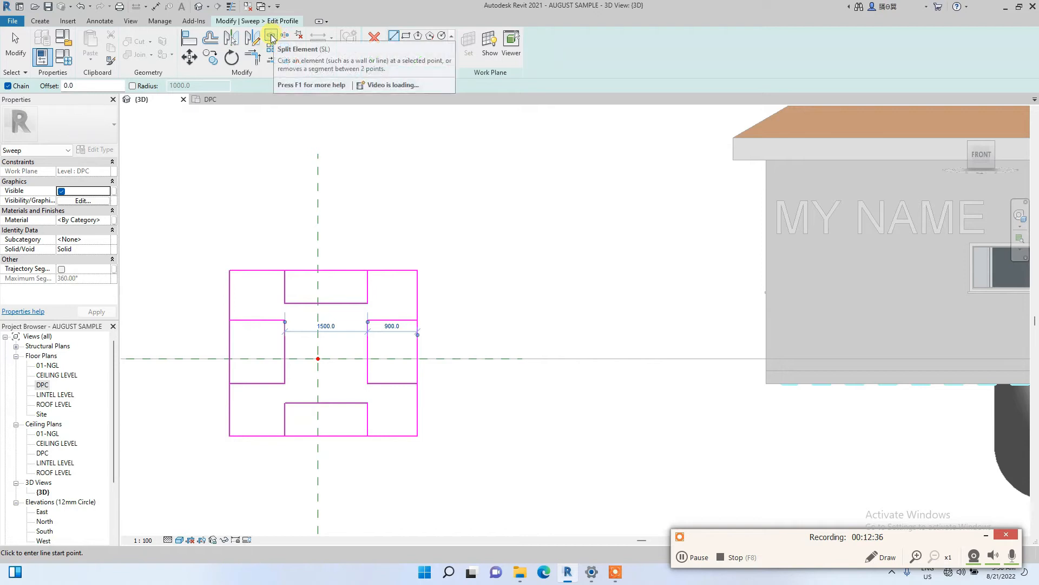
Step: Split the profile rectangle's outer edges where they cross the notch openings
{"action": "left_click", "coordinate": [270, 36]}
{"action": "left_click", "coordinate": [336, 269]}
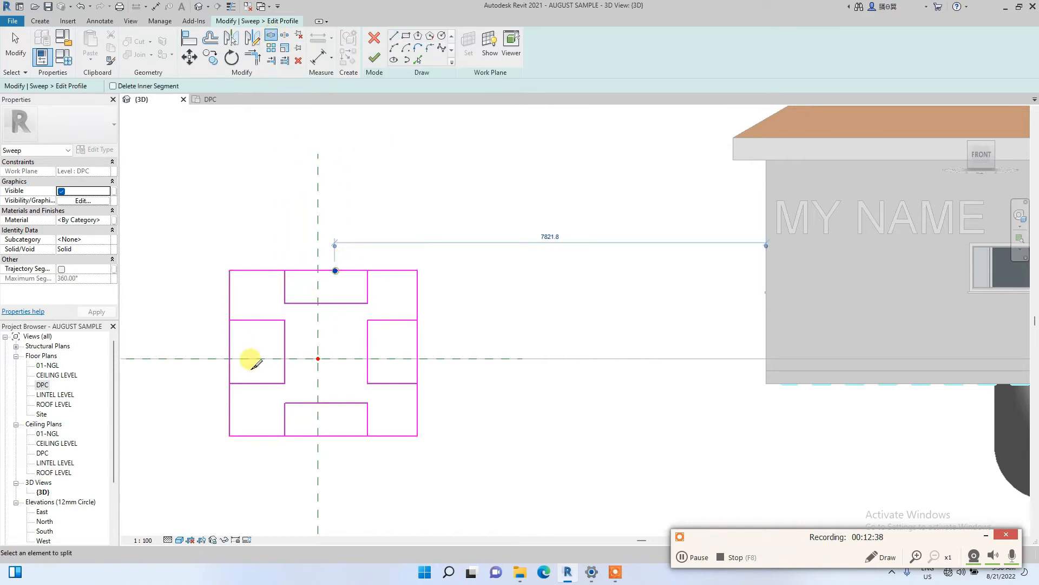
{"action": "left_click", "coordinate": [419, 349]}
{"action": "left_click", "coordinate": [334, 435]}
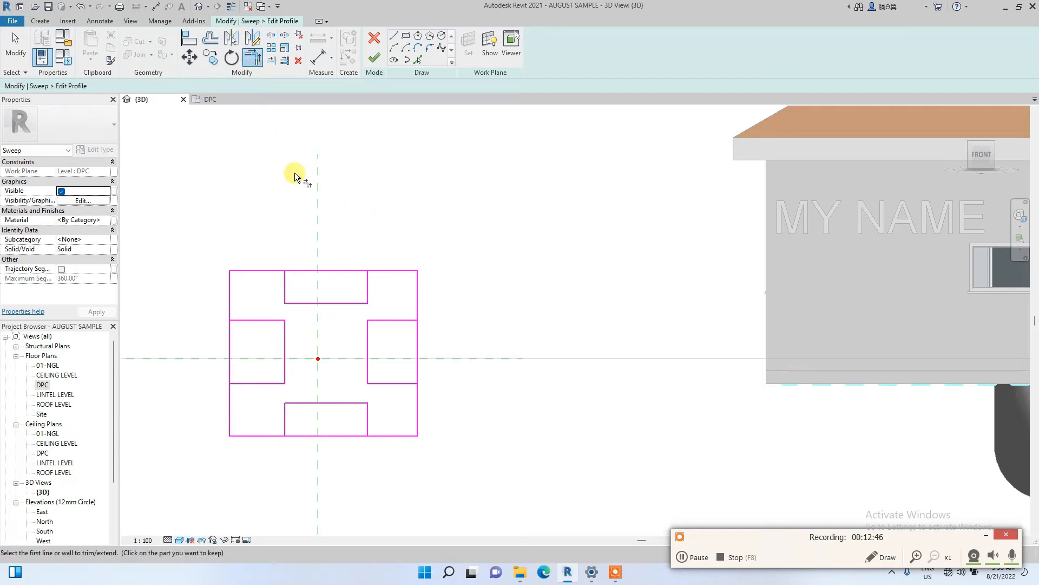
Step: Trim the rectangle's left edge to both sides of the left notch and the top edge to the top notch's left side
{"action": "left_click", "coordinate": [231, 397]}
{"action": "left_click", "coordinate": [252, 382]}
{"action": "left_click", "coordinate": [230, 307]}
{"action": "left_click", "coordinate": [245, 321]}
{"action": "left_click", "coordinate": [283, 283]}
{"action": "left_click", "coordinate": [266, 272]}
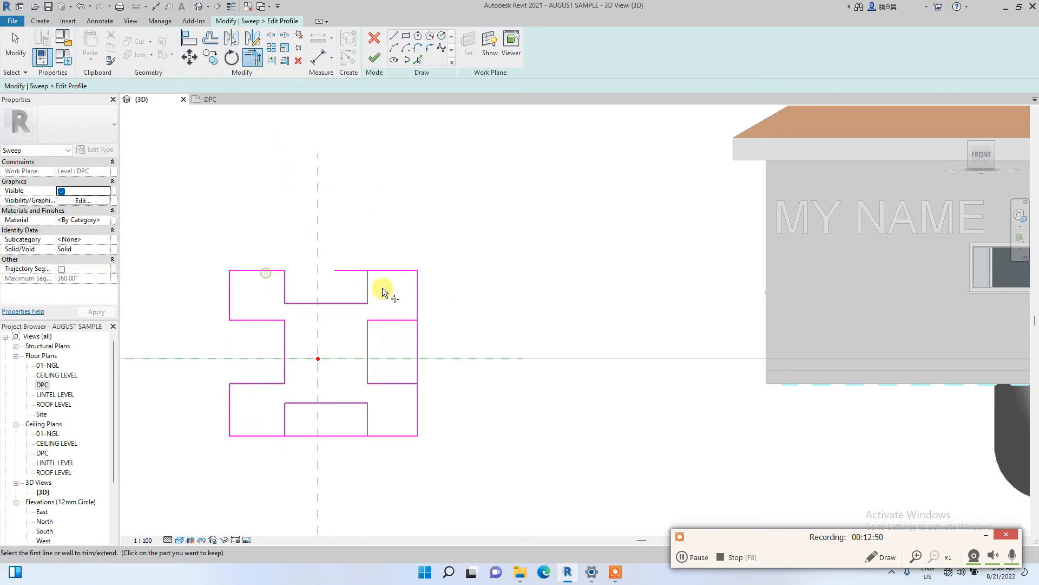
Step: Trim the remaining top, right and bottom edges to their notches so that the profile becomes one closed outline
{"action": "left_click", "coordinate": [388, 270]}
{"action": "left_click", "coordinate": [418, 304]}
{"action": "left_click", "coordinate": [402, 318]}
{"action": "left_click", "coordinate": [403, 383]}
{"action": "left_click", "coordinate": [395, 435]}
{"action": "key", "text": "Escape"}
Step: Narrow the bottom notch to about 800 wide and move the right notch's inner edge inward in line with it
{"action": "mouse_move", "coordinate": [284, 418]}
{"action": "left_mouse_down"}
{"action": "mouse_move", "coordinate": [310, 421]}
{"action": "mouse_move", "coordinate": [296, 424]}
{"action": "left_mouse_up"}
{"action": "mouse_move", "coordinate": [366, 423]}
{"action": "left_mouse_down"}
{"action": "mouse_move", "coordinate": [323, 423]}
{"action": "mouse_move", "coordinate": [339, 423]}
{"action": "left_mouse_up"}
{"action": "left_click", "coordinate": [368, 369]}
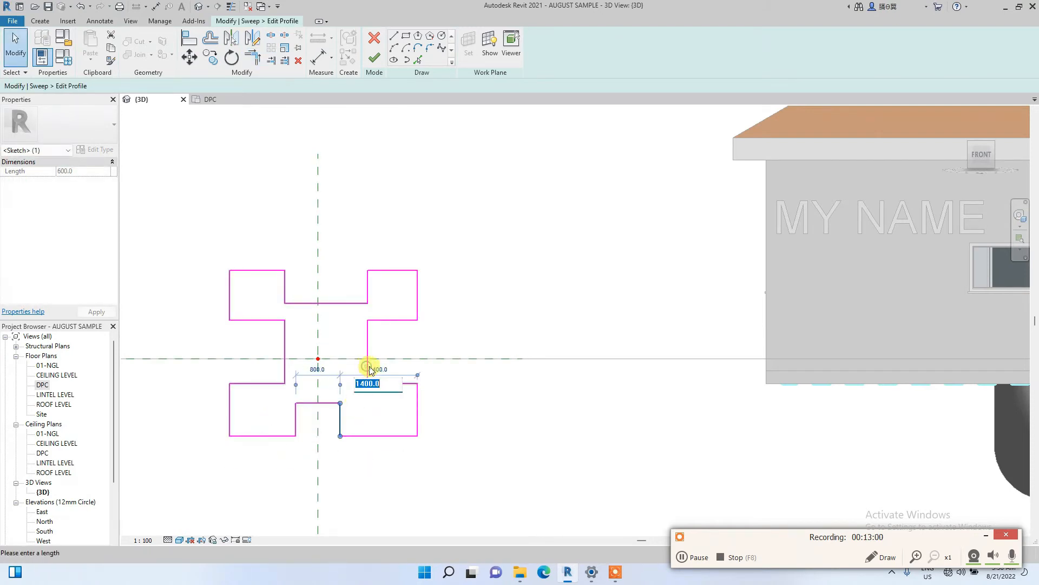
{"action": "mouse_move", "coordinate": [369, 341]}
{"action": "left_mouse_down"}
{"action": "mouse_move", "coordinate": [320, 339]}
{"action": "mouse_move", "coordinate": [342, 352]}
{"action": "left_mouse_up"}
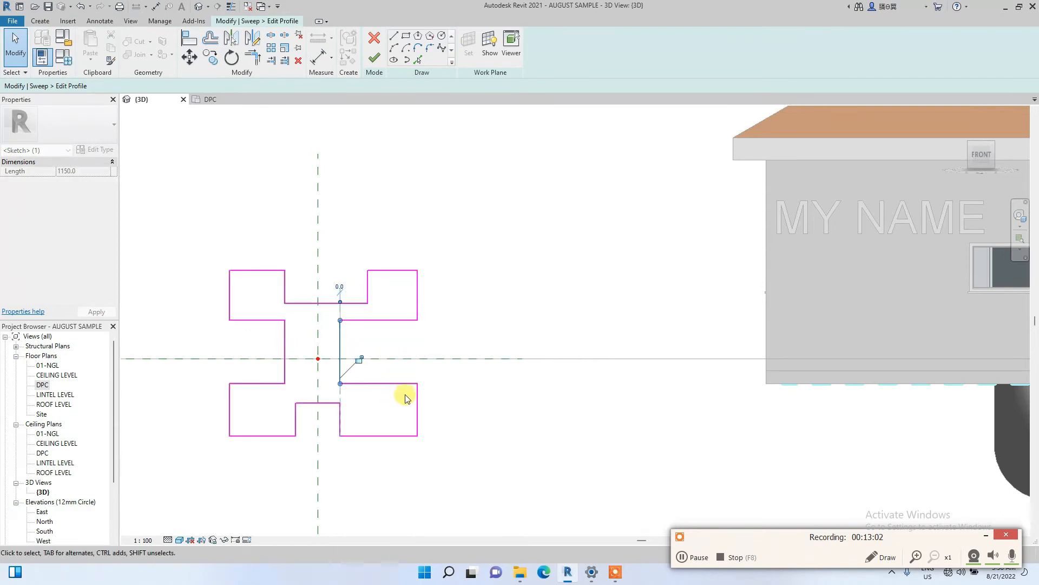
Step: Pull the profile's outer edges inward and lower the upper lobes' undersides, making the upper right lobe about 500 wide
{"action": "left_click_drag", "start_coordinate": [414, 407], "coordinate": [369, 408]}
{"action": "left_click_drag", "start_coordinate": [232, 397], "coordinate": [257, 402]}
{"action": "left_click_drag", "start_coordinate": [231, 306], "coordinate": [255, 343]}
{"action": "left_click_drag", "start_coordinate": [372, 321], "coordinate": [361, 343]}
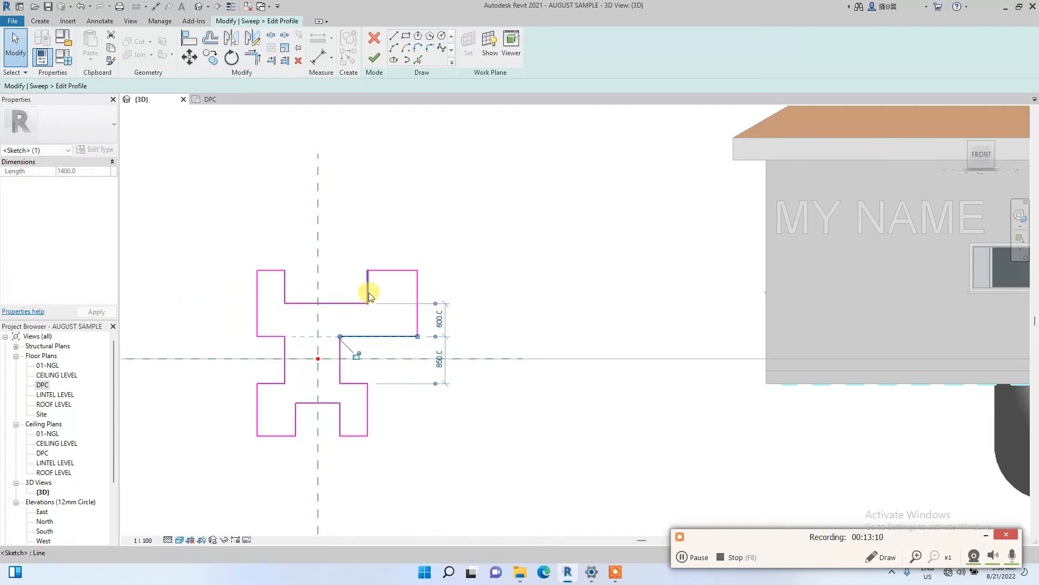
{"action": "left_click_drag", "start_coordinate": [370, 295], "coordinate": [341, 290]}
{"action": "left_click_drag", "start_coordinate": [413, 297], "coordinate": [366, 294]}
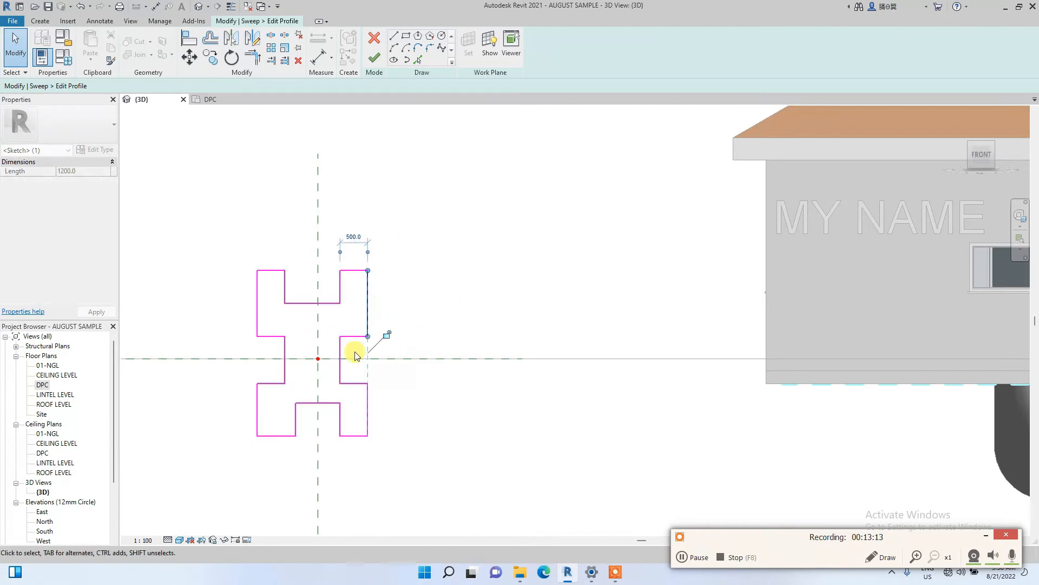
Step: Raise the lower lobes' top edges, the bottom notch's inner edge and the profile's bottom edges
{"action": "scroll", "coordinate": [297, 406], "scroll_direction": "up", "scroll_amount": 2}
{"action": "left_click_drag", "start_coordinate": [269, 376], "coordinate": [263, 358]}
{"action": "left_click_drag", "start_coordinate": [372, 375], "coordinate": [371, 357]}
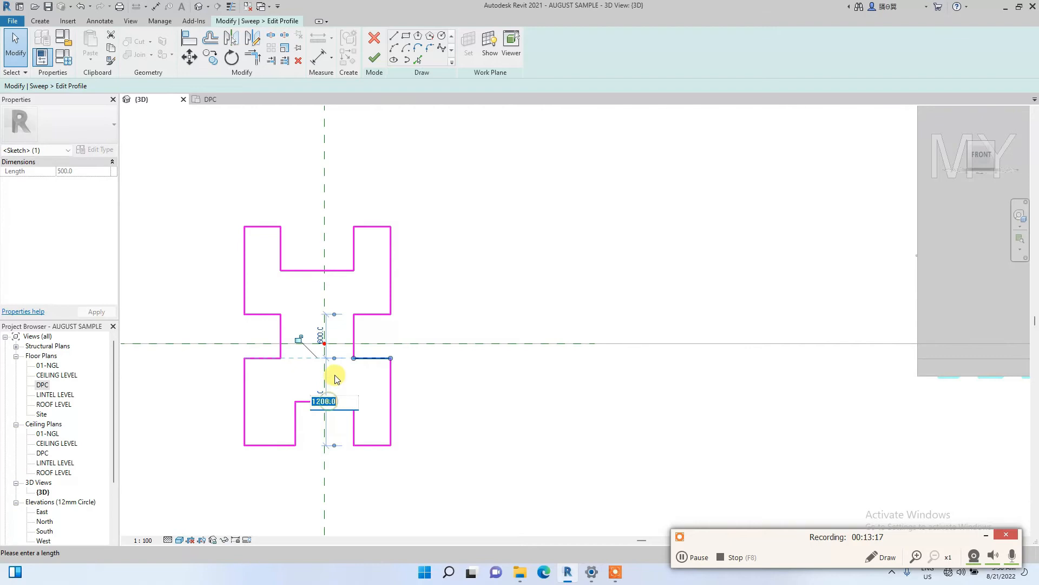
{"action": "left_click_drag", "start_coordinate": [349, 401], "coordinate": [338, 379]}
{"action": "left_click_drag", "start_coordinate": [248, 444], "coordinate": [257, 409]}
{"action": "left_click_drag", "start_coordinate": [373, 445], "coordinate": [372, 409]}
Step: Lower the upper lobes' undersides, the top notch's inner edge and the profile's top edges
{"action": "left_click_drag", "start_coordinate": [256, 318], "coordinate": [248, 327]}
{"action": "left_click_drag", "start_coordinate": [366, 315], "coordinate": [368, 336]}
{"action": "left_click_drag", "start_coordinate": [293, 271], "coordinate": [295, 303]}
{"action": "left_click_drag", "start_coordinate": [267, 227], "coordinate": [274, 281]}
{"action": "left_click_drag", "start_coordinate": [372, 228], "coordinate": [368, 288]}
Step: Finish the profile sketch and generate the sweep along the zigzag path, then inspect the solid in 3D
{"action": "left_click", "coordinate": [374, 58]}
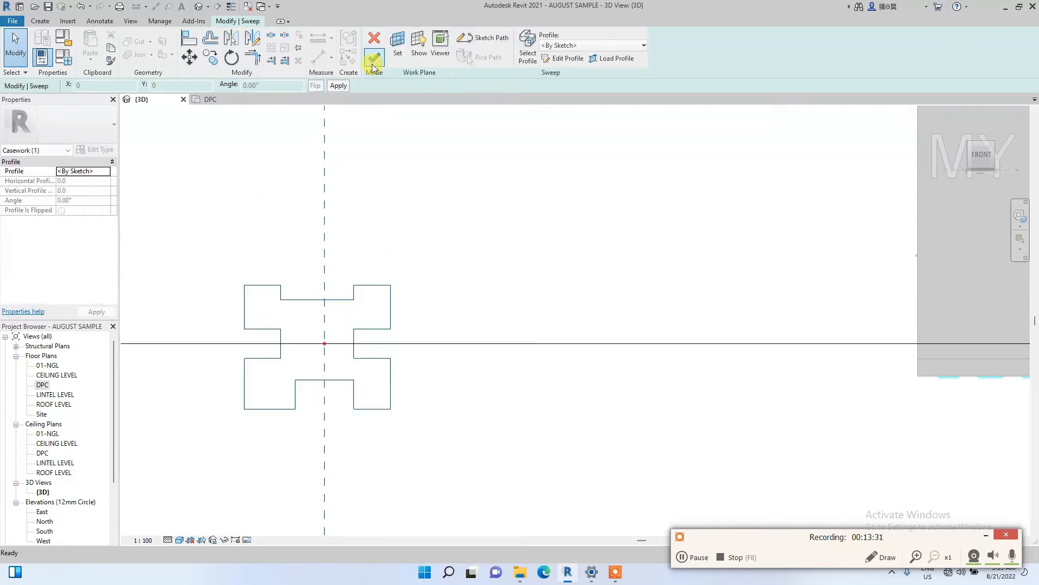
{"action": "left_click", "coordinate": [373, 59]}
{"action": "scroll", "coordinate": [582, 199], "scroll_direction": "down", "scroll_amount": 6}
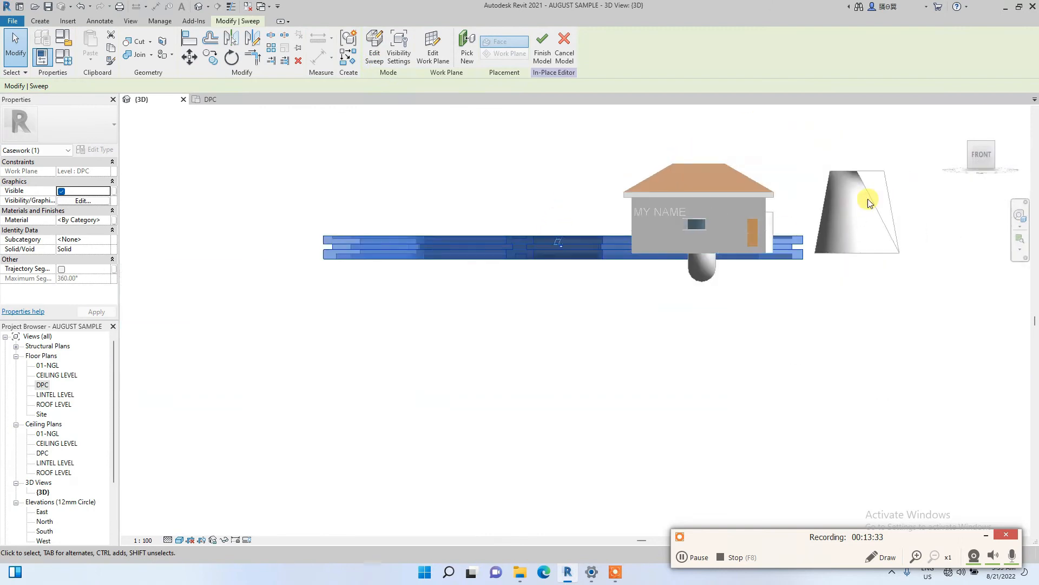
{"action": "left_click_drag", "start_coordinate": [971, 153], "coordinate": [560, 183]}
{"action": "left_click", "coordinate": [768, 255]}
{"action": "middle_click_drag", "start_coordinate": [660, 206], "coordinate": [646, 297]}
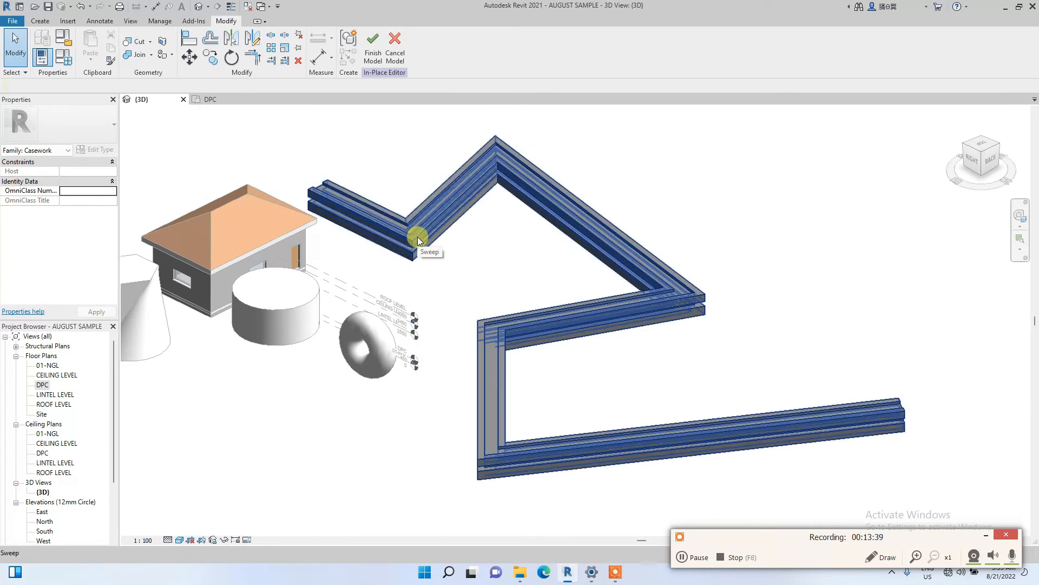
{"action": "scroll", "coordinate": [534, 187], "scroll_direction": "down", "scroll_amount": 3}
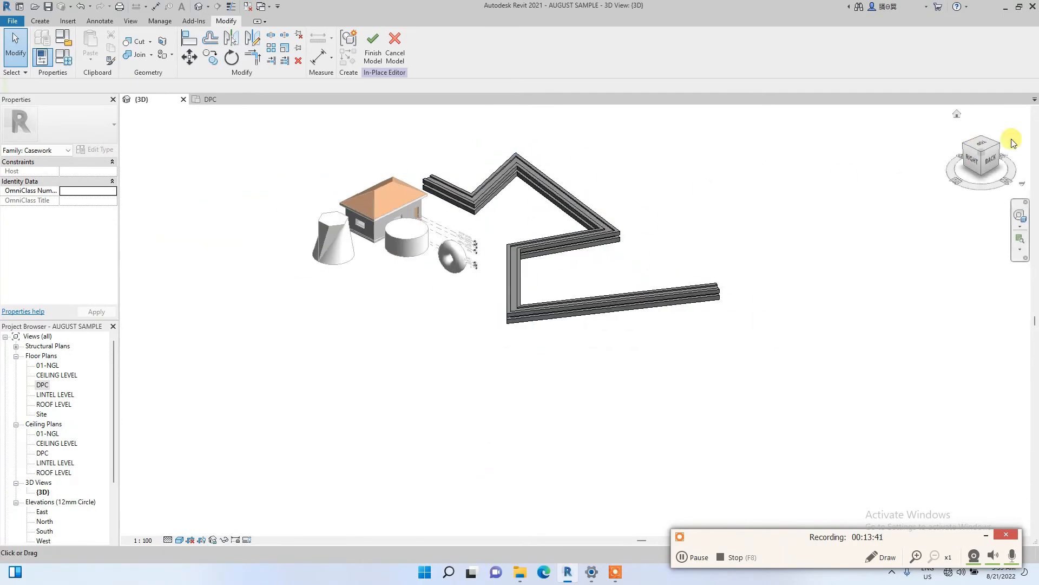
{"action": "left_click_drag", "start_coordinate": [981, 158], "coordinate": [901, 140]}
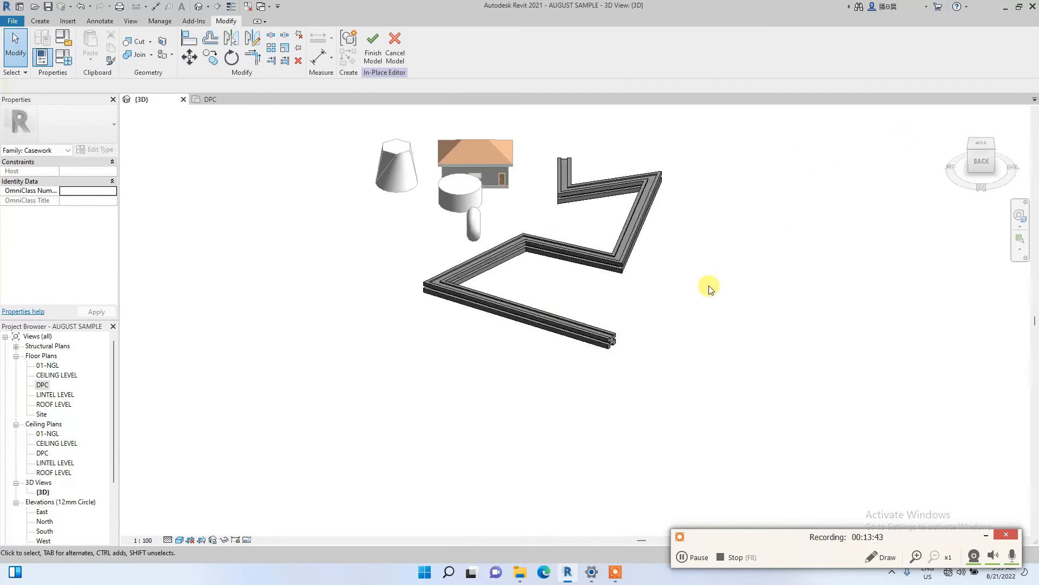
Step: Assign the MY MODEL IN PLACE material to the zigzag sweep
{"action": "left_click", "coordinate": [626, 264]}
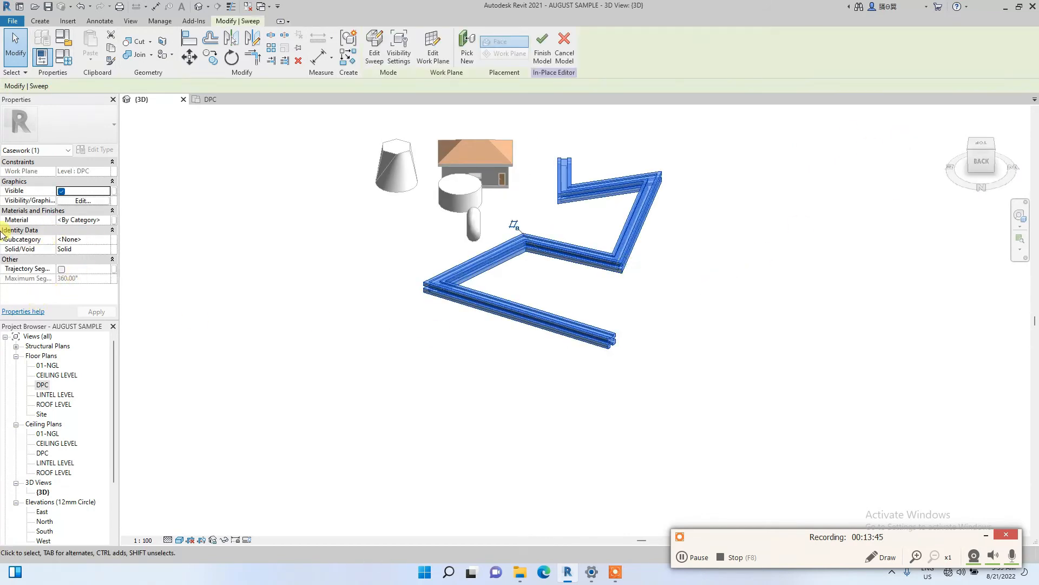
{"action": "left_click", "coordinate": [104, 221]}
{"action": "left_click", "coordinate": [106, 219]}
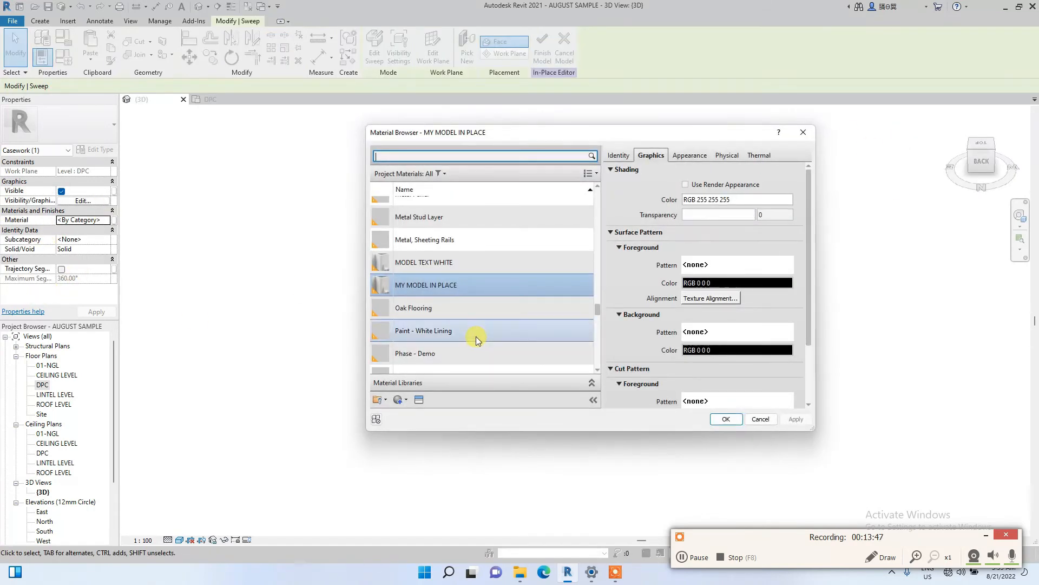
{"action": "left_click", "coordinate": [719, 418]}
{"action": "left_click", "coordinate": [401, 394]}
Step: Check the sweep from an angled 3D view and finish the in-place model
{"action": "scroll", "coordinate": [552, 233], "scroll_direction": "up", "scroll_amount": 2}
{"action": "middle_click_drag", "start_coordinate": [392, 320], "coordinate": [358, 395]}
{"action": "scroll", "coordinate": [359, 395], "scroll_direction": "down", "scroll_amount": 1}
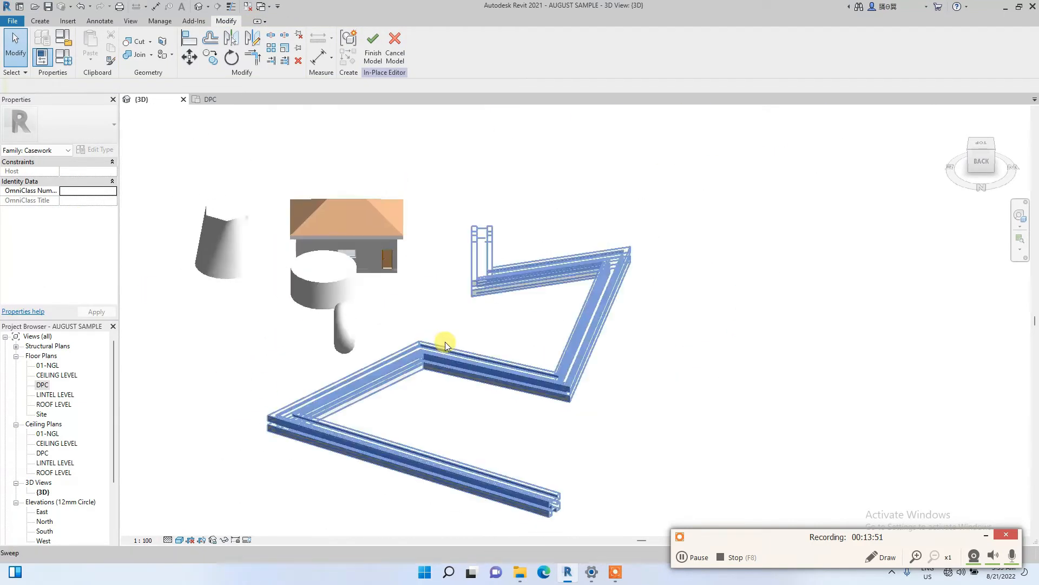
{"action": "left_click", "coordinate": [987, 162]}
{"action": "middle_click_drag", "start_coordinate": [239, 177], "coordinate": [241, 203], "text": "shift"}
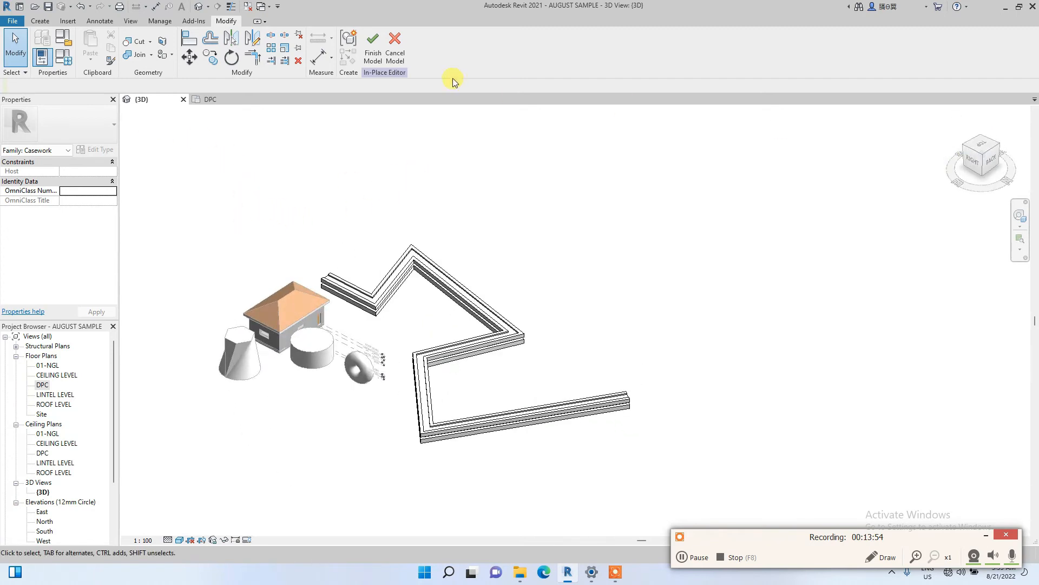
{"action": "left_click", "coordinate": [371, 56]}
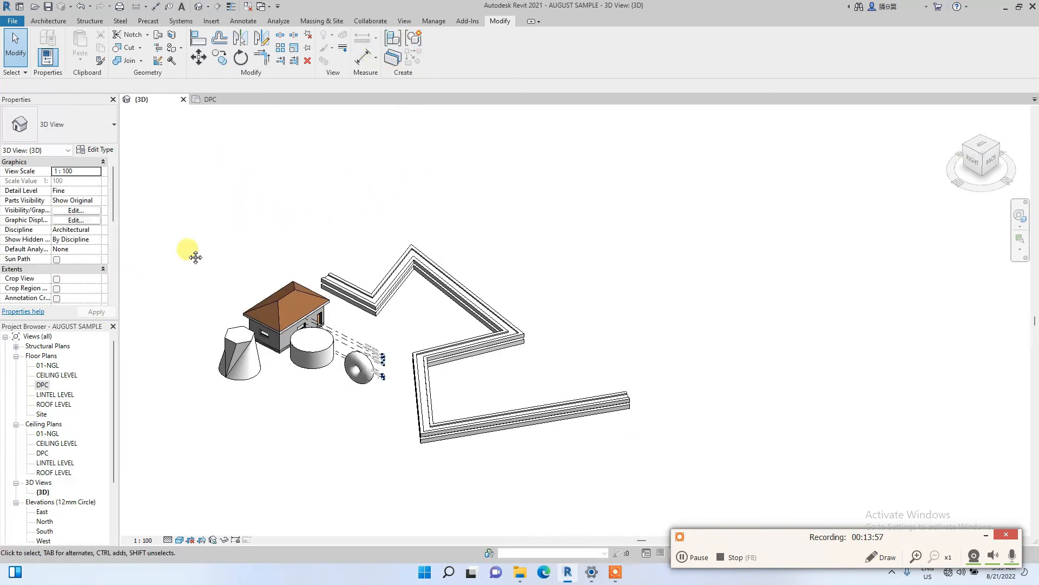
{"action": "middle_click_drag", "start_coordinate": [196, 257], "coordinate": [349, 328]}
{"action": "scroll", "coordinate": [216, 219], "scroll_direction": "down", "scroll_amount": 2}
Step: Create a new in-place component in the Casework category and start a swept blend in it
{"action": "left_click", "coordinate": [47, 23]}
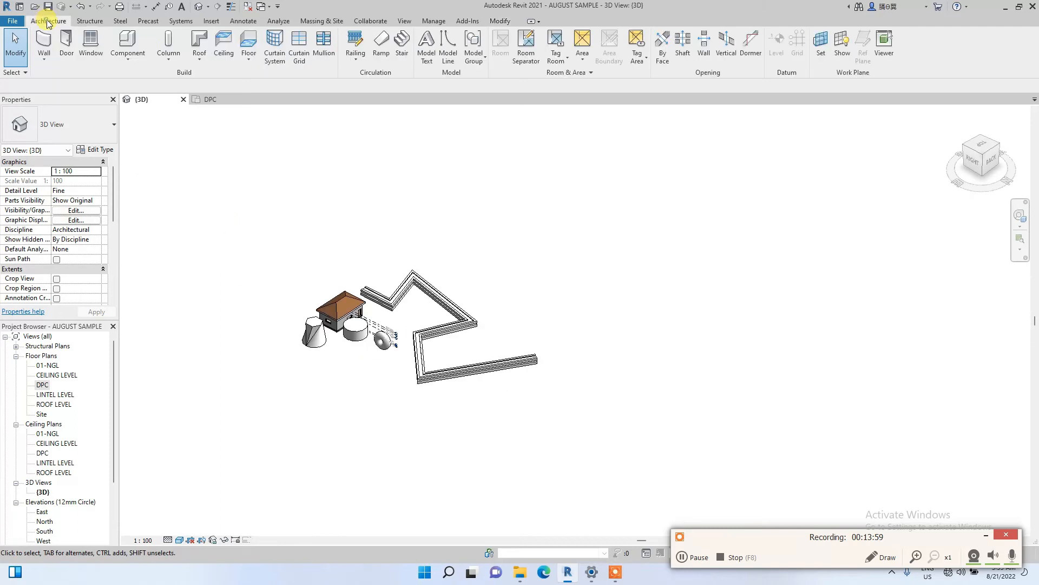
{"action": "left_click", "coordinate": [126, 63]}
{"action": "left_click", "coordinate": [158, 102]}
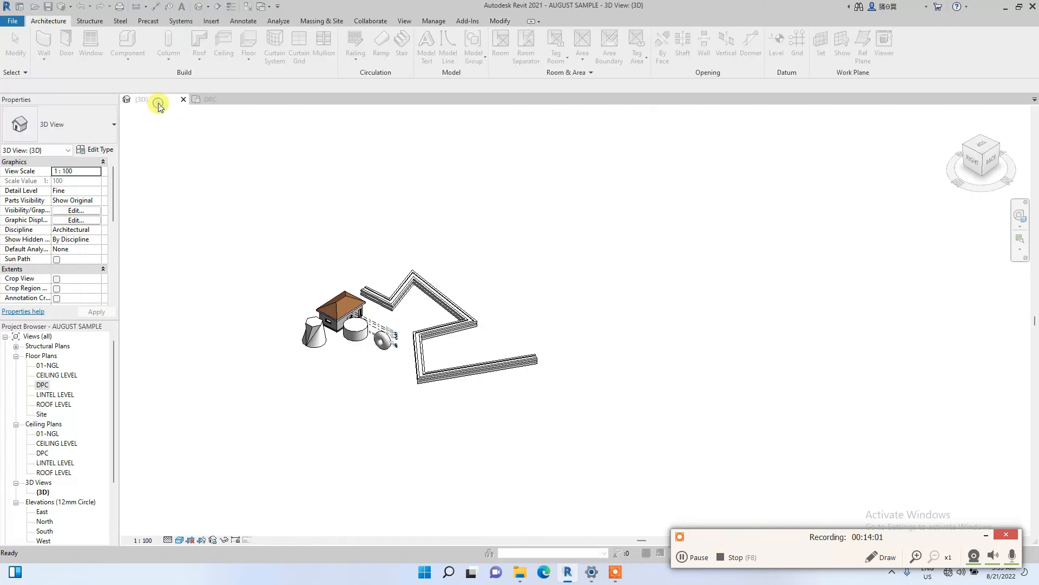
{"action": "left_click", "coordinate": [530, 402]}
{"action": "left_click", "coordinate": [518, 304]}
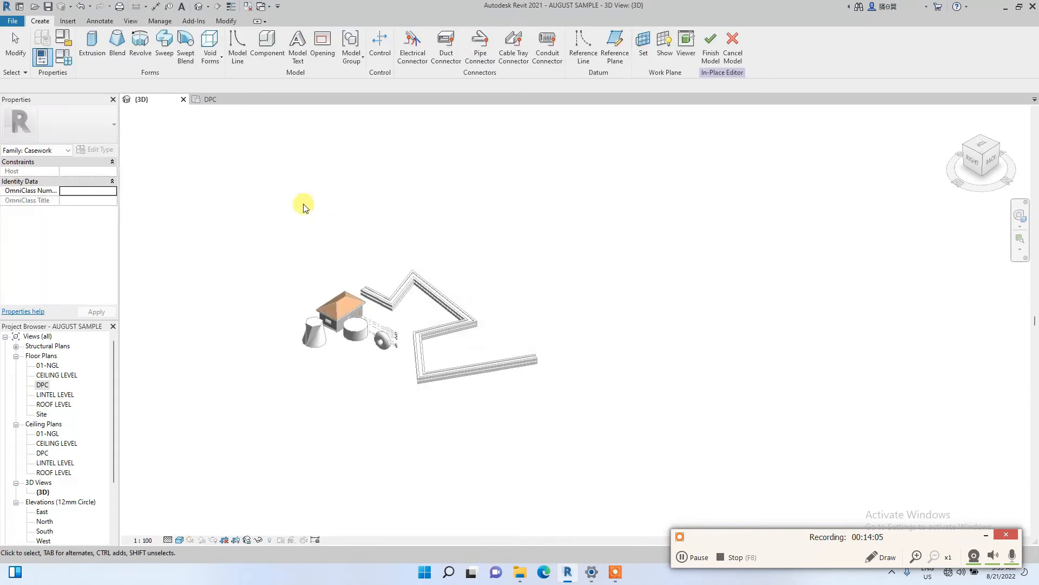
{"action": "left_click", "coordinate": [184, 52]}
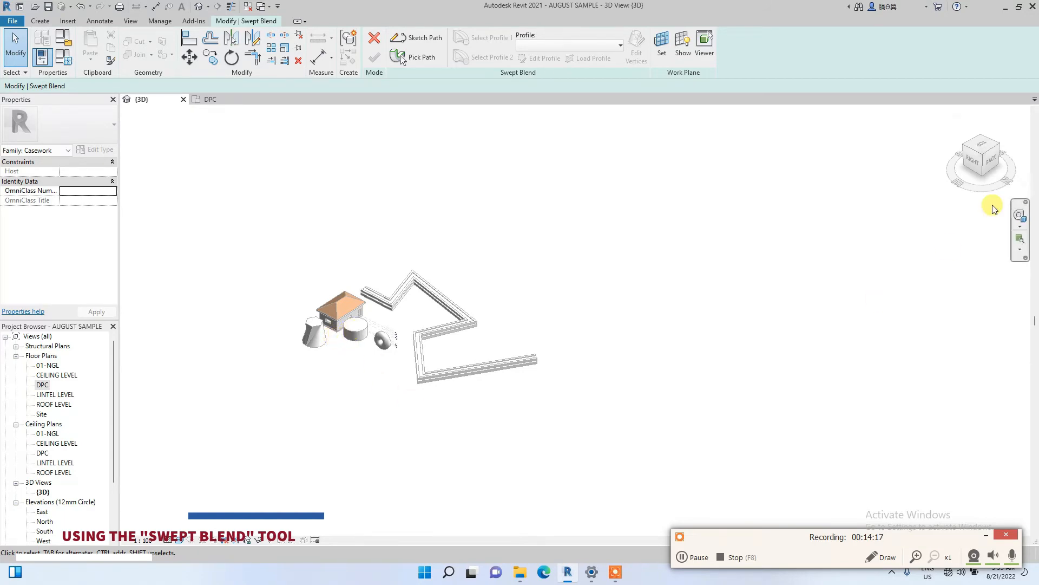
Step: Open the swept blend's path sketch in the top view and set its work plane to Level : DPC
{"action": "left_click", "coordinate": [983, 150]}
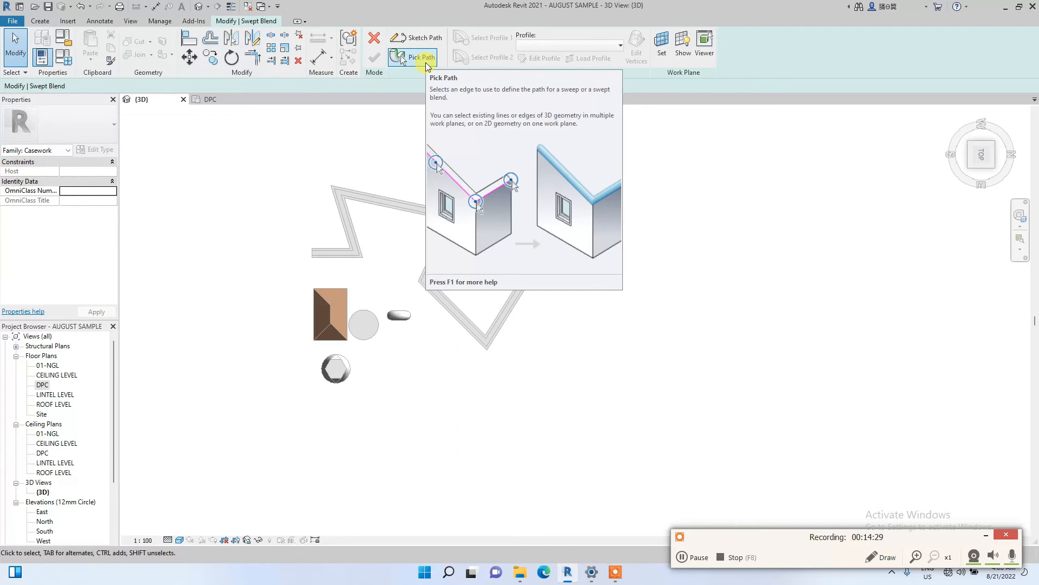
{"action": "left_click", "coordinate": [400, 57]}
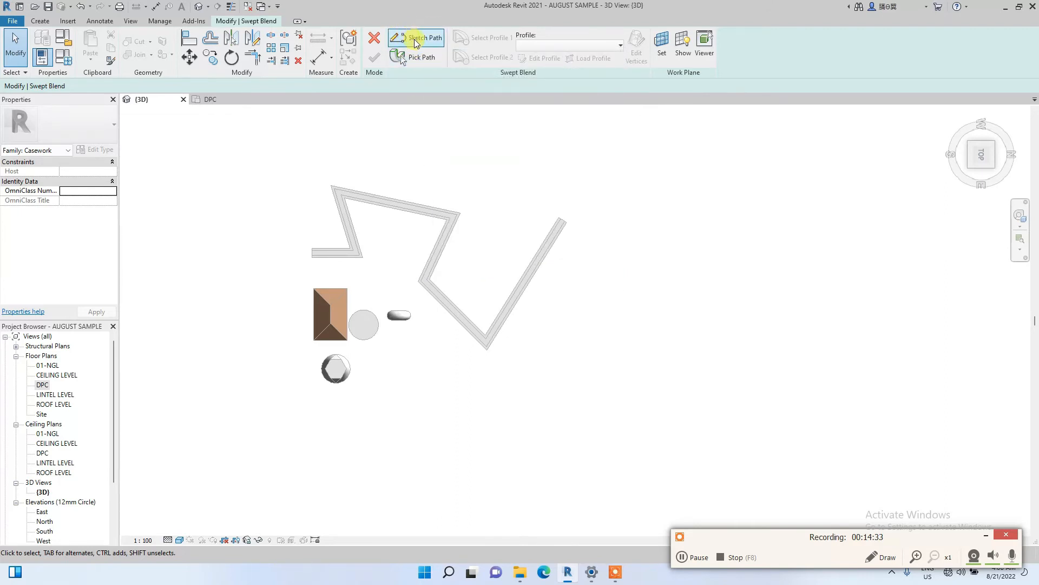
{"action": "left_click", "coordinate": [417, 37]}
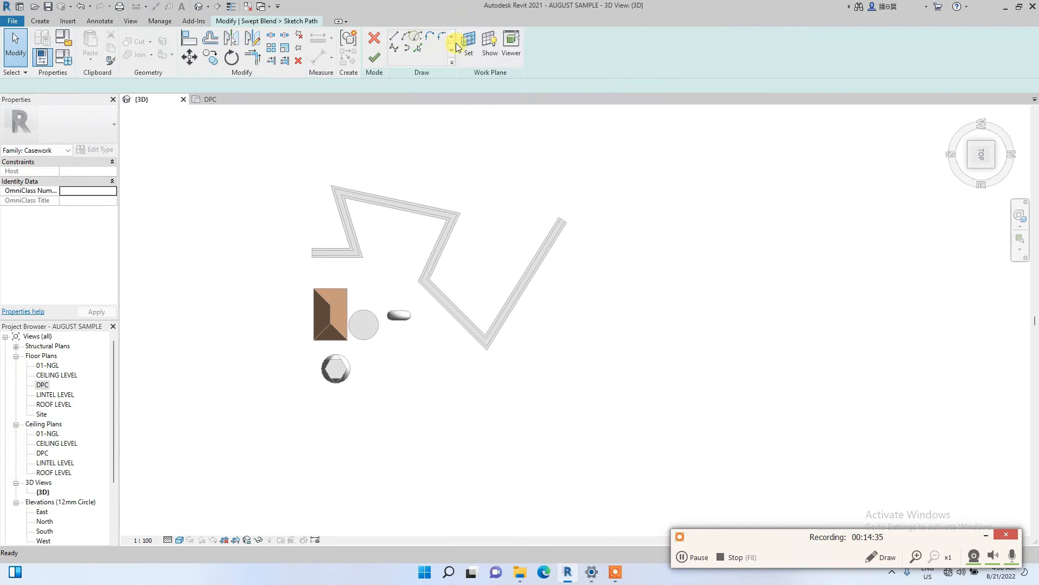
{"action": "left_click", "coordinate": [469, 59]}
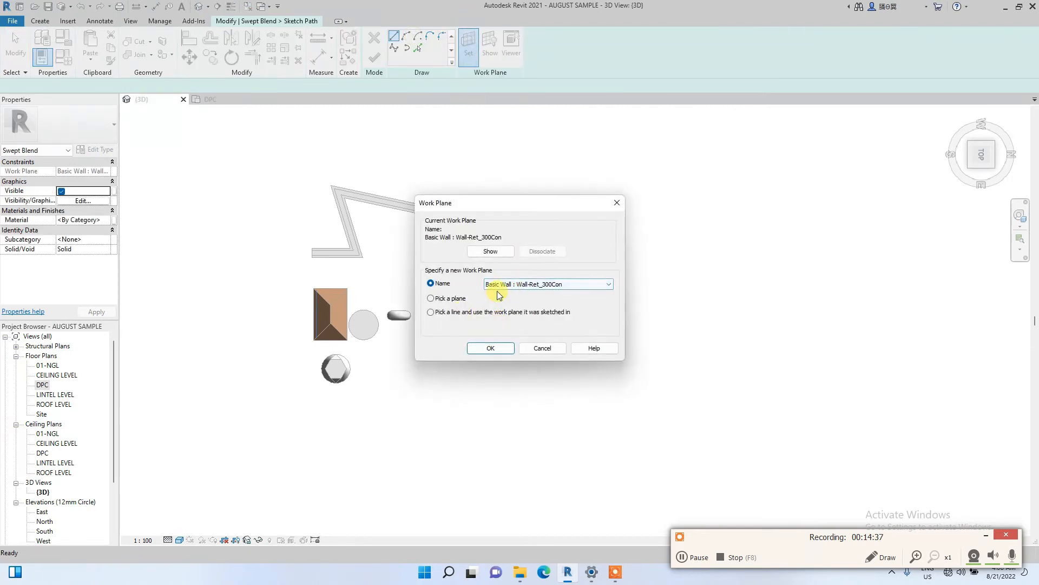
{"action": "left_click", "coordinate": [497, 287]}
{"action": "left_click", "coordinate": [500, 314]}
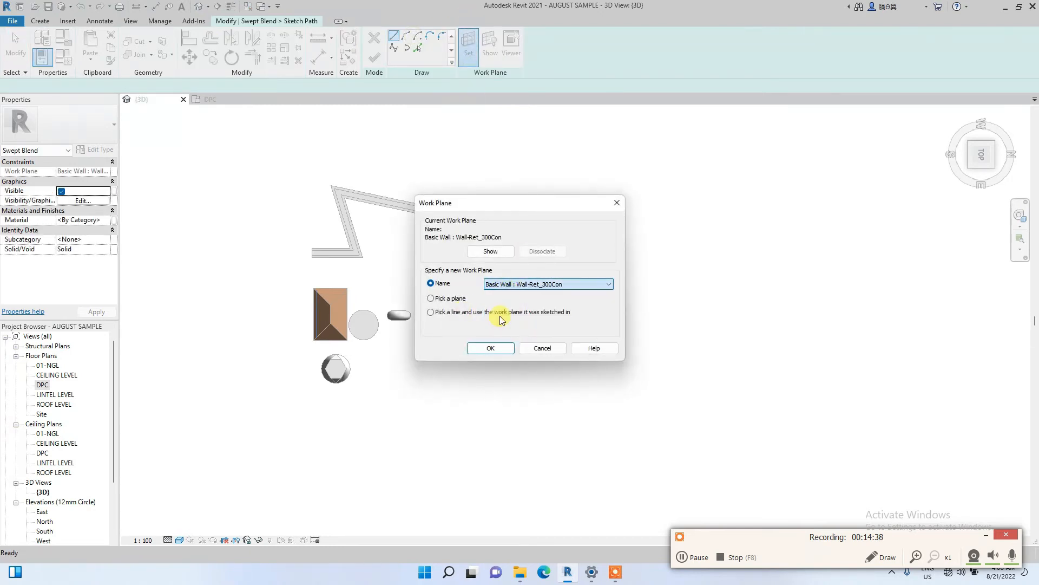
{"action": "left_click", "coordinate": [496, 348]}
{"action": "scroll", "coordinate": [401, 397], "scroll_direction": "down", "scroll_amount": 4}
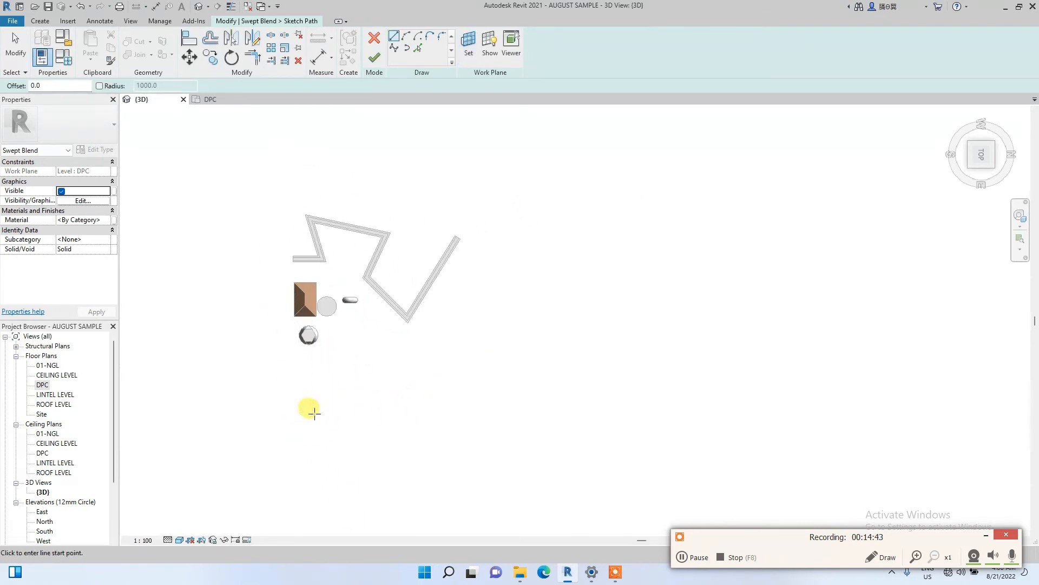
Step: Sketch the swept blend path as a start-end-radius arc of about 24650 radius and 97° beyond the hexagonal blend
{"action": "key", "text": "Escape"}
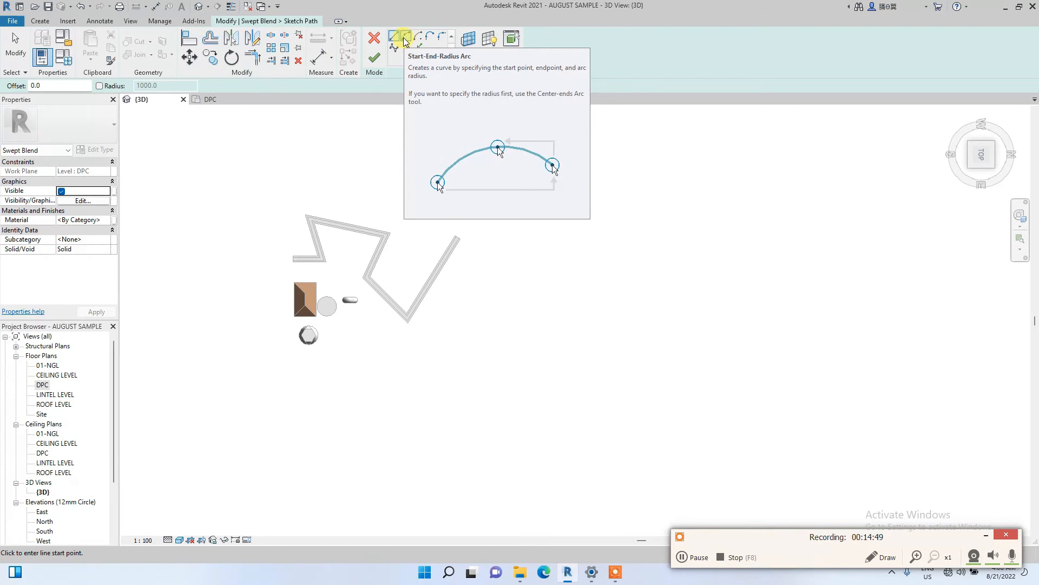
{"action": "left_click", "coordinate": [407, 40]}
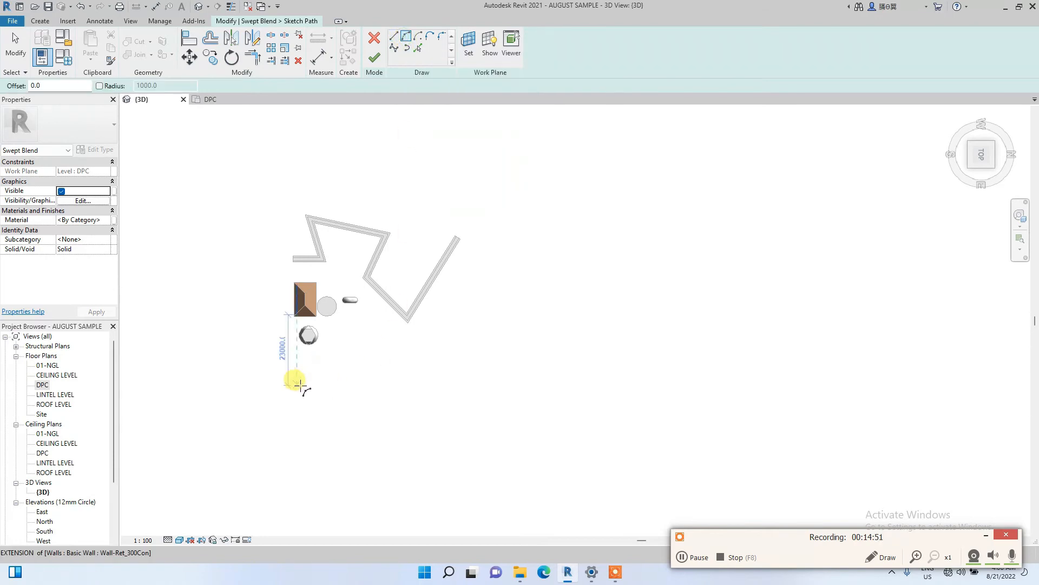
{"action": "left_click", "coordinate": [314, 391]}
{"action": "left_click", "coordinate": [427, 372]}
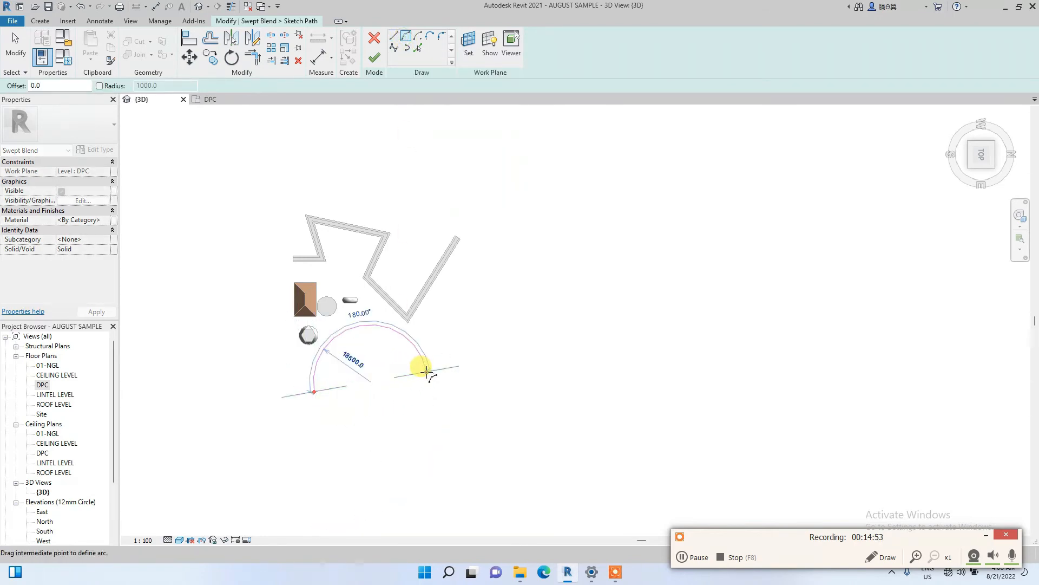
{"action": "left_click", "coordinate": [377, 354]}
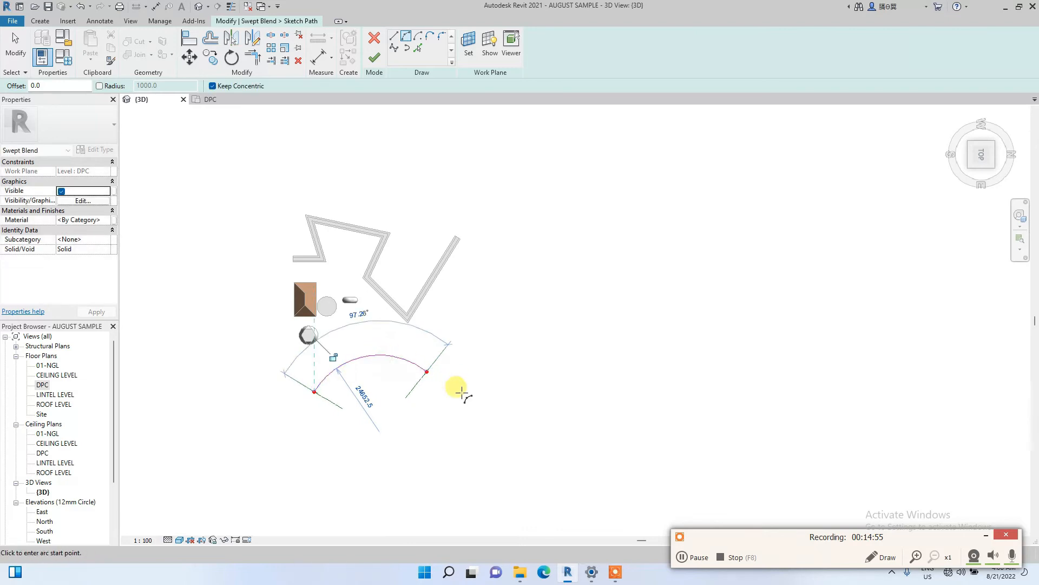
Step: End the arc drawing, turn the path to an angled 3D view and finish the swept blend's path sketch
{"action": "key", "text": "Escape"}
{"action": "key", "text": "Escape"}
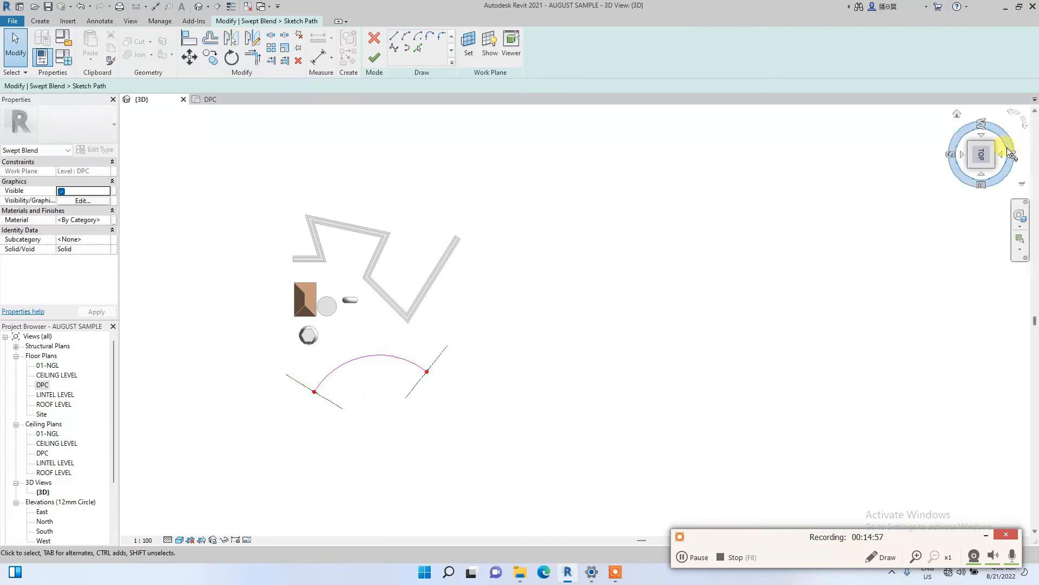
{"action": "scroll", "coordinate": [293, 439], "scroll_direction": "up", "scroll_amount": 2}
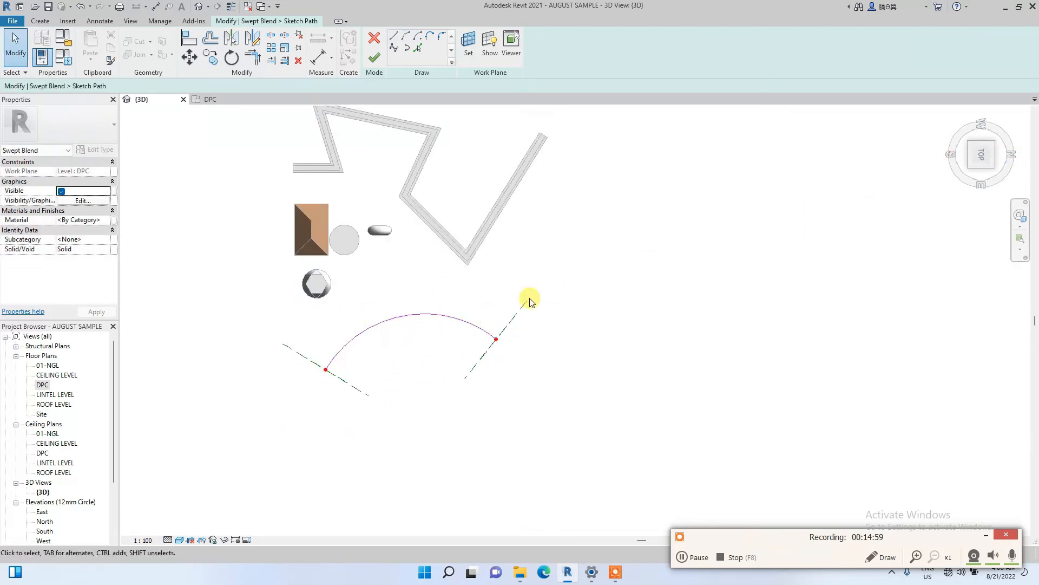
{"action": "mouse_move", "coordinate": [979, 155]}
{"action": "left_mouse_down"}
{"action": "mouse_move", "coordinate": [153, 528]}
{"action": "mouse_move", "coordinate": [981, 529]}
{"action": "mouse_move", "coordinate": [559, 357]}
{"action": "left_mouse_up"}
{"action": "scroll", "coordinate": [341, 275], "scroll_direction": "up", "scroll_amount": 3}
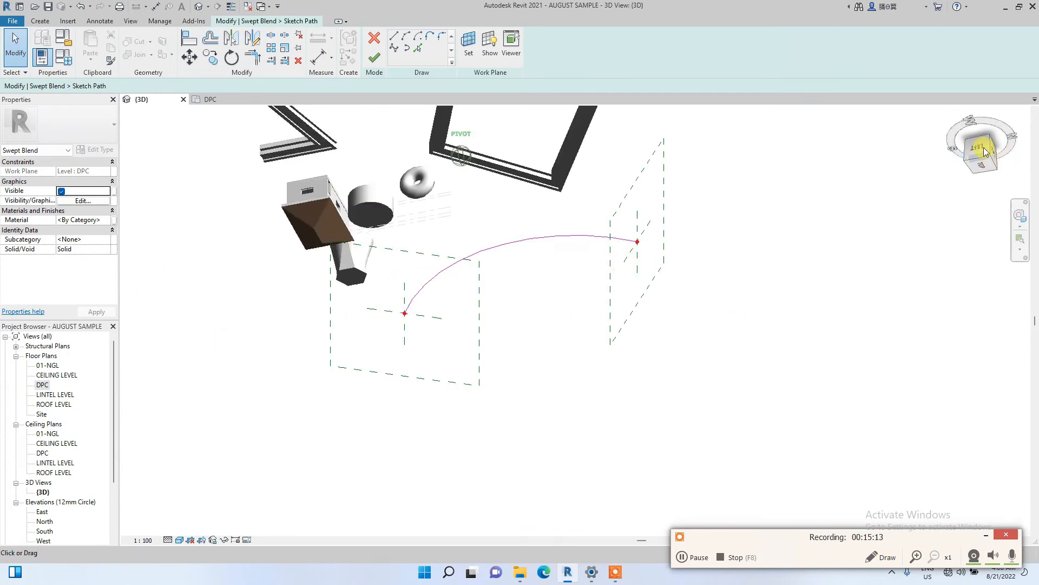
{"action": "left_click", "coordinate": [1016, 152]}
{"action": "middle_click_drag", "start_coordinate": [826, 415], "coordinate": [971, 460], "text": "shift"}
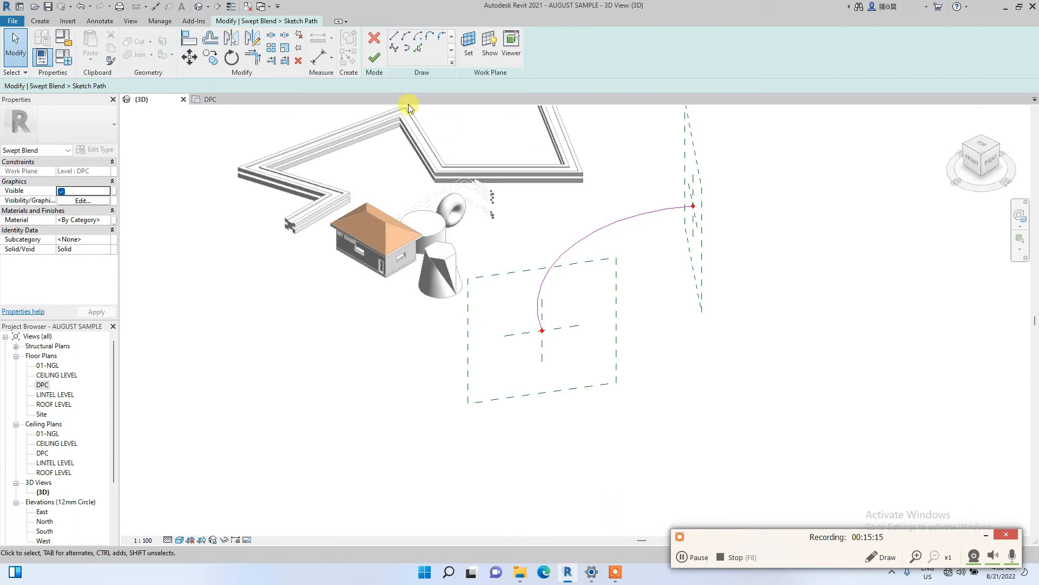
{"action": "left_click", "coordinate": [374, 58]}
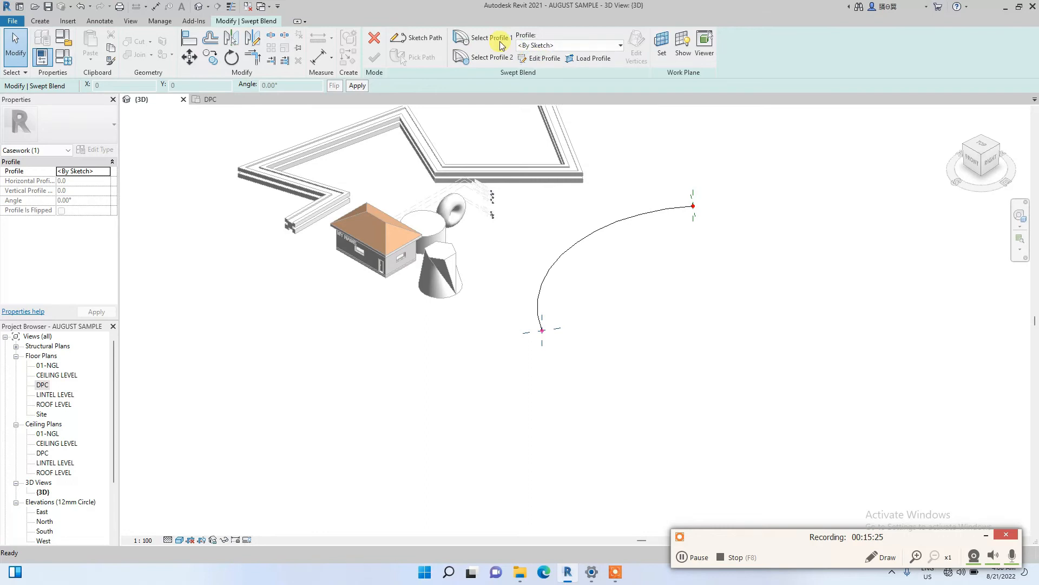
Step: Sketch the swept blend's first profile in the right view as a 2200 radius circle centred on the path's start point, and finish it
{"action": "left_click", "coordinate": [537, 59]}
{"action": "scroll", "coordinate": [556, 309], "scroll_direction": "up", "scroll_amount": 3}
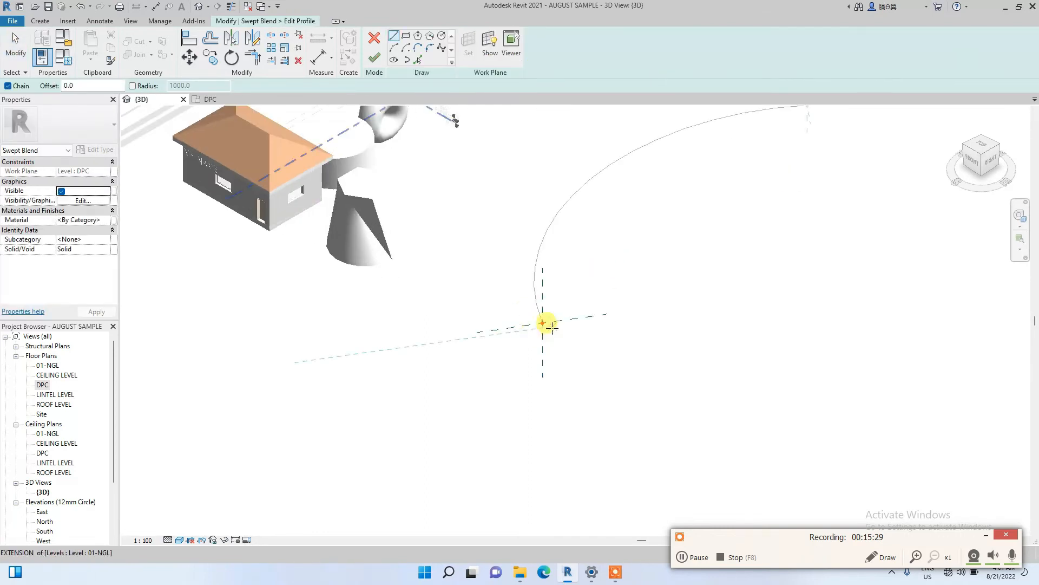
{"action": "left_click", "coordinate": [987, 162]}
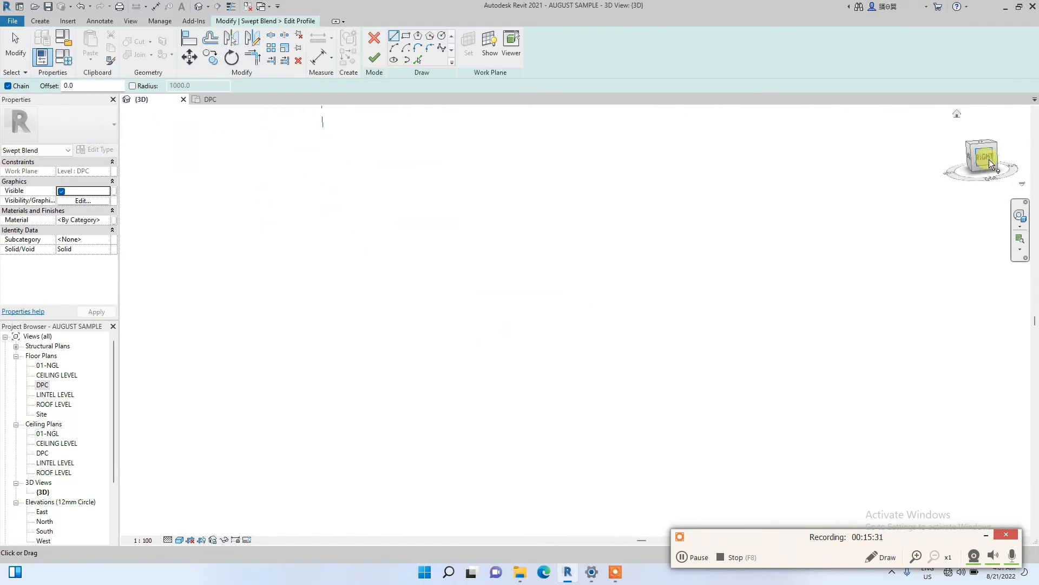
{"action": "scroll", "coordinate": [512, 337], "scroll_direction": "up", "scroll_amount": 2}
{"action": "left_click", "coordinate": [442, 36]}
{"action": "scroll", "coordinate": [461, 337], "scroll_direction": "up", "scroll_amount": 1}
{"action": "scroll", "coordinate": [461, 337], "scroll_direction": "up", "scroll_amount": 2}
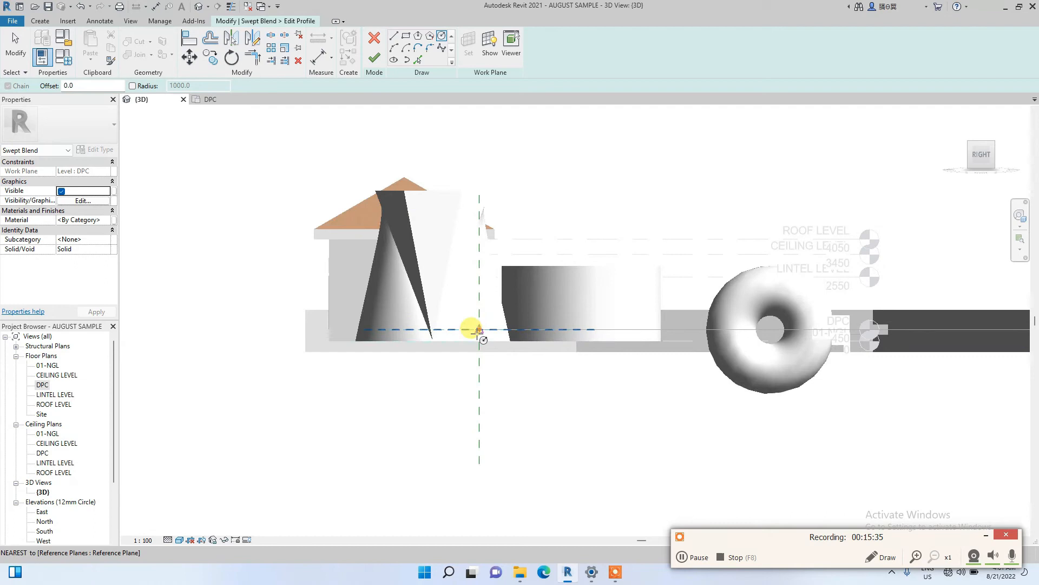
{"action": "left_click", "coordinate": [479, 329]}
{"action": "left_click", "coordinate": [480, 381]}
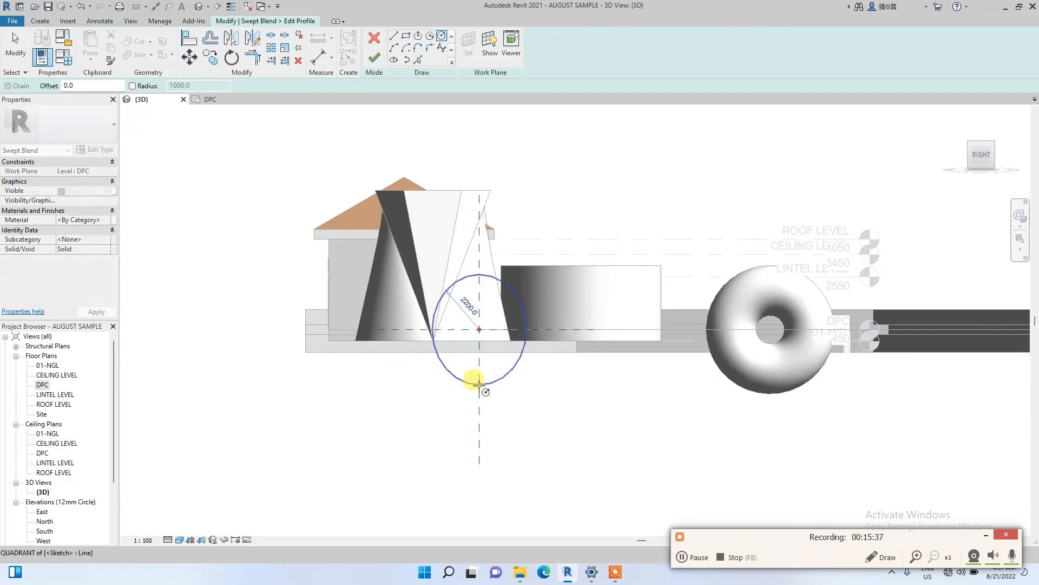
{"action": "left_click", "coordinate": [373, 58]}
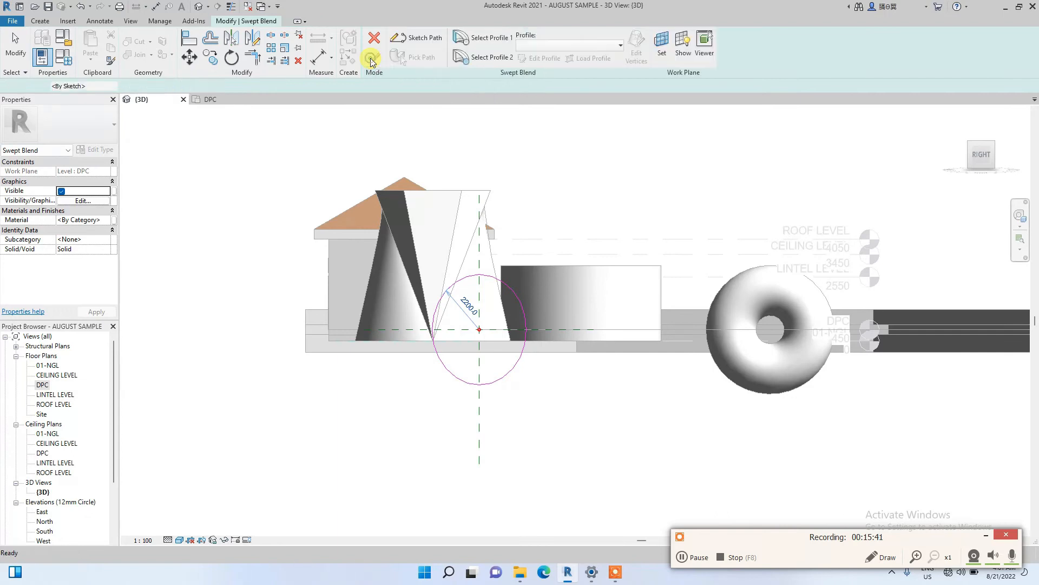
Step: Select the swept blend's second profile and open its sketch, facing the path's other end from the right-back side
{"action": "left_click", "coordinate": [483, 58]}
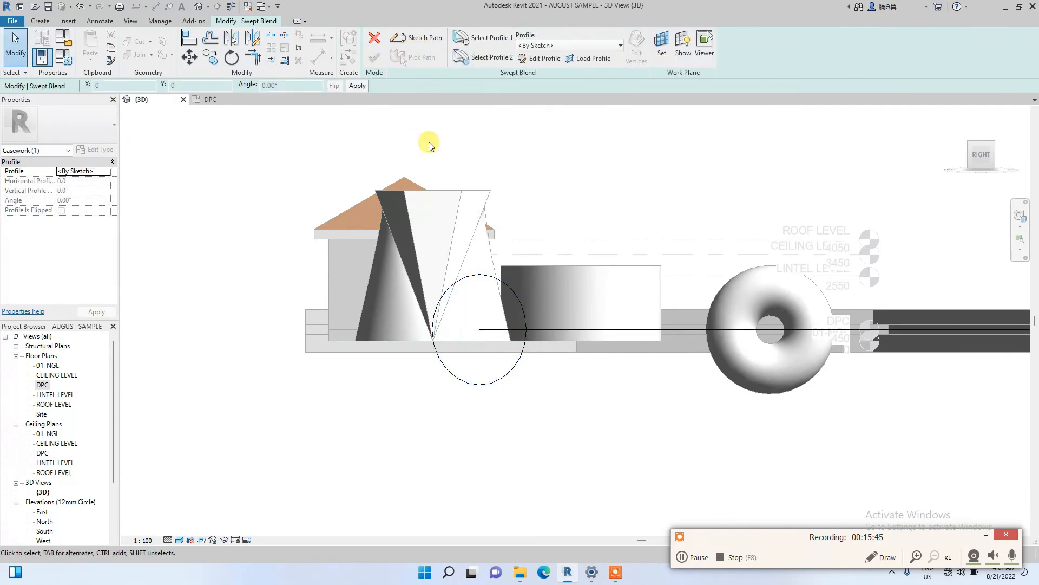
{"action": "scroll", "coordinate": [430, 145], "scroll_direction": "down", "scroll_amount": 5}
{"action": "left_click_drag", "start_coordinate": [964, 138], "coordinate": [696, 225]}
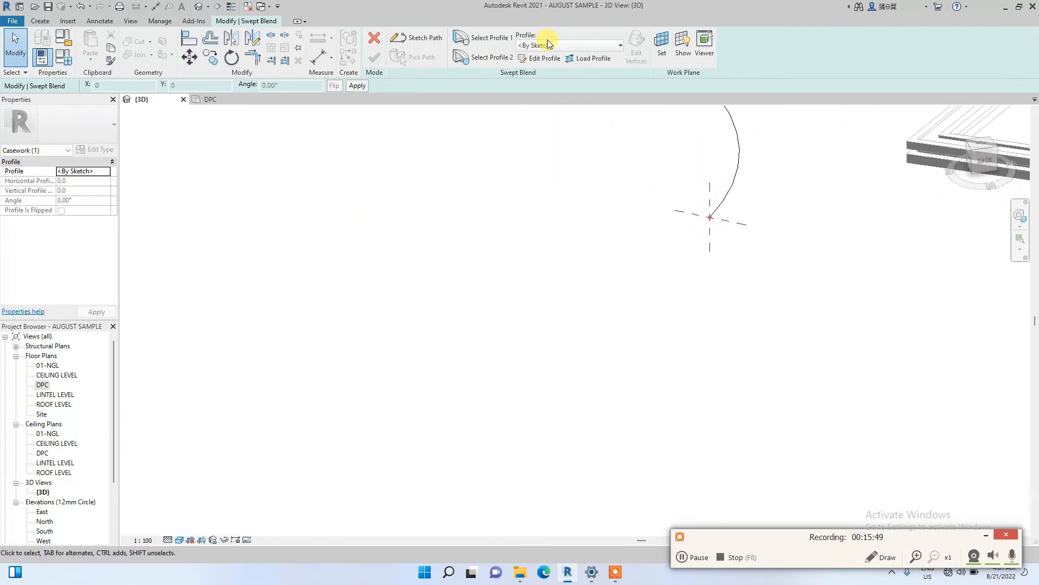
{"action": "left_click", "coordinate": [537, 59]}
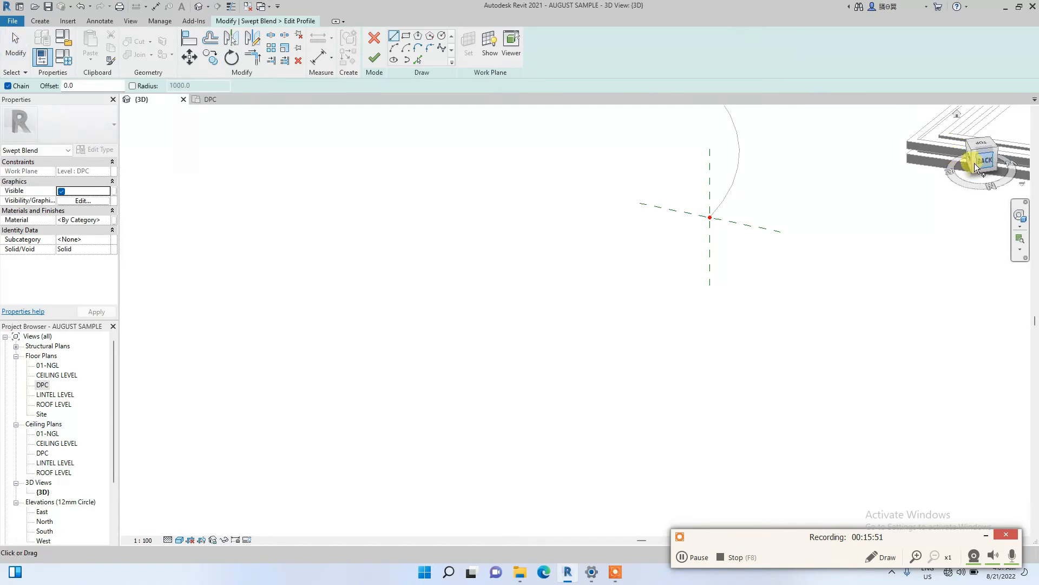
{"action": "left_click", "coordinate": [976, 164]}
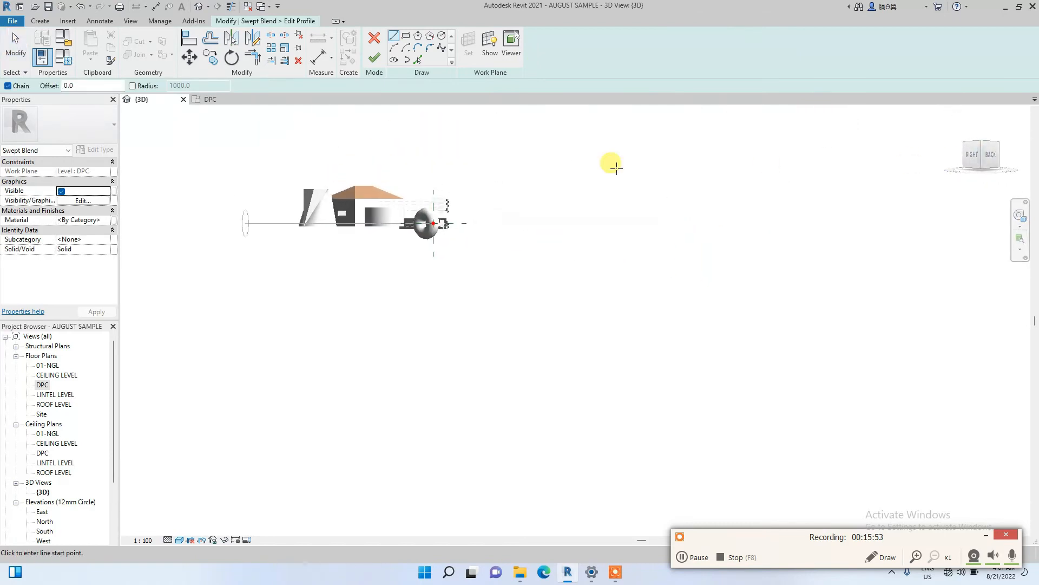
{"action": "scroll", "coordinate": [519, 345], "scroll_direction": "up", "scroll_amount": 5}
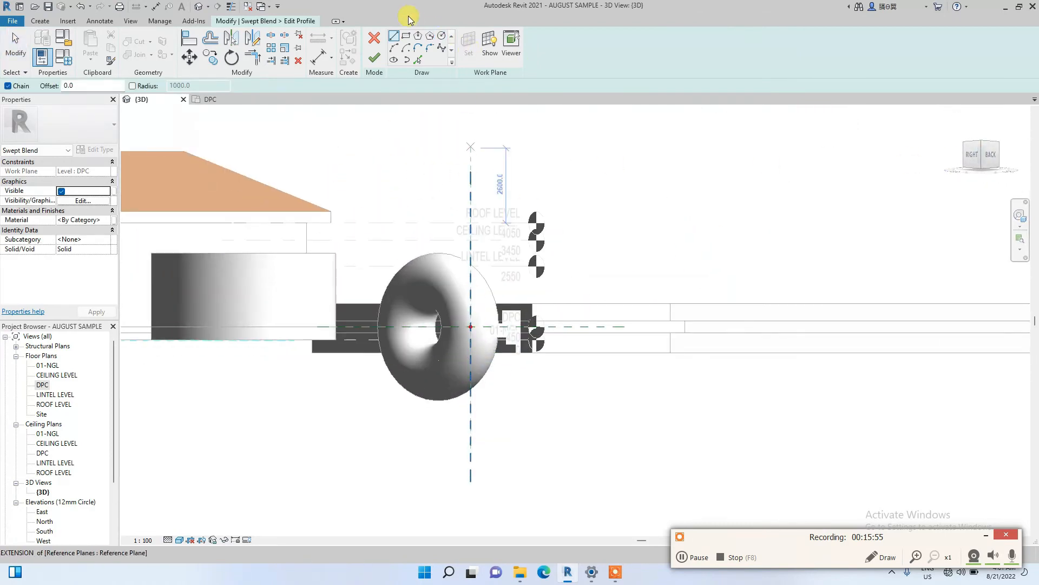
Step: Sketch a small rectangle as the second profile, adjust its edges around the path's endpoint and finish the profile
{"action": "left_click", "coordinate": [442, 37]}
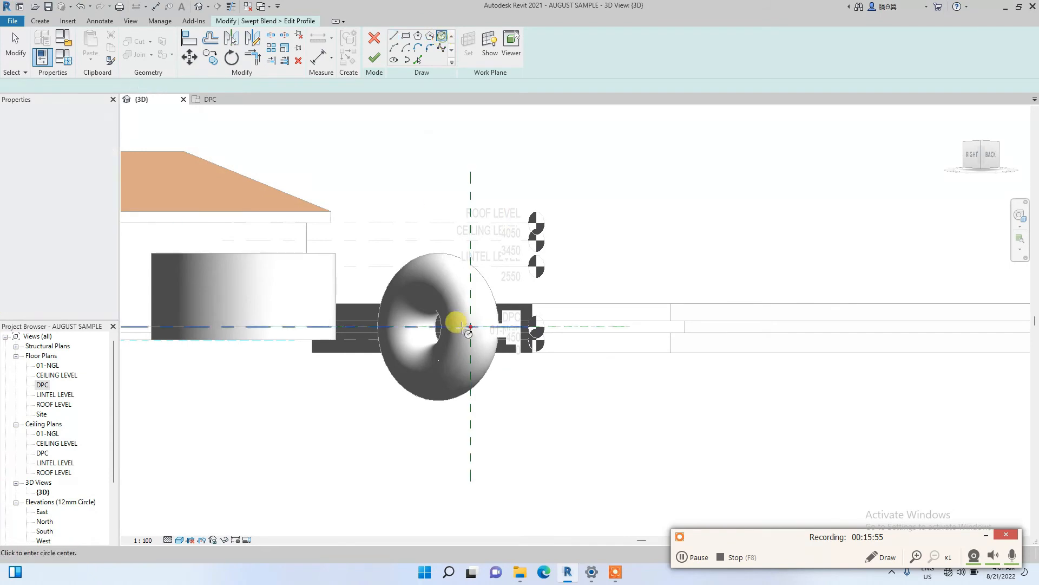
{"action": "left_click", "coordinate": [406, 36]}
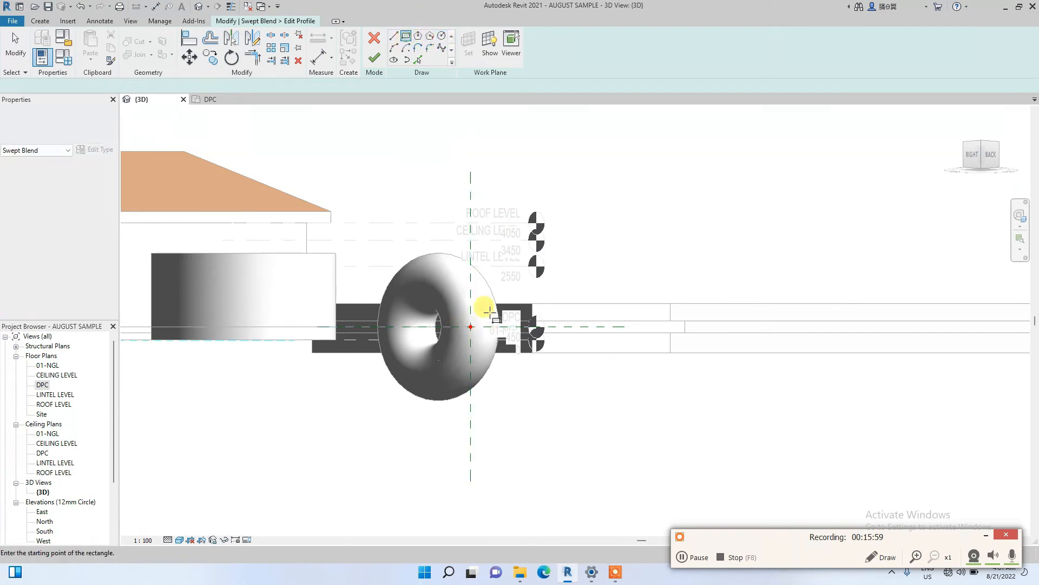
{"action": "left_click", "coordinate": [470, 288]}
{"action": "left_click", "coordinate": [493, 364]}
{"action": "key", "text": "Escape"}
{"action": "mouse_move", "coordinate": [471, 344]}
{"action": "left_mouse_down"}
{"action": "mouse_move", "coordinate": [446, 334]}
{"action": "mouse_move", "coordinate": [472, 305]}
{"action": "left_mouse_up"}
{"action": "left_click_drag", "start_coordinate": [478, 364], "coordinate": [476, 347]}
{"action": "left_click", "coordinate": [583, 384]}
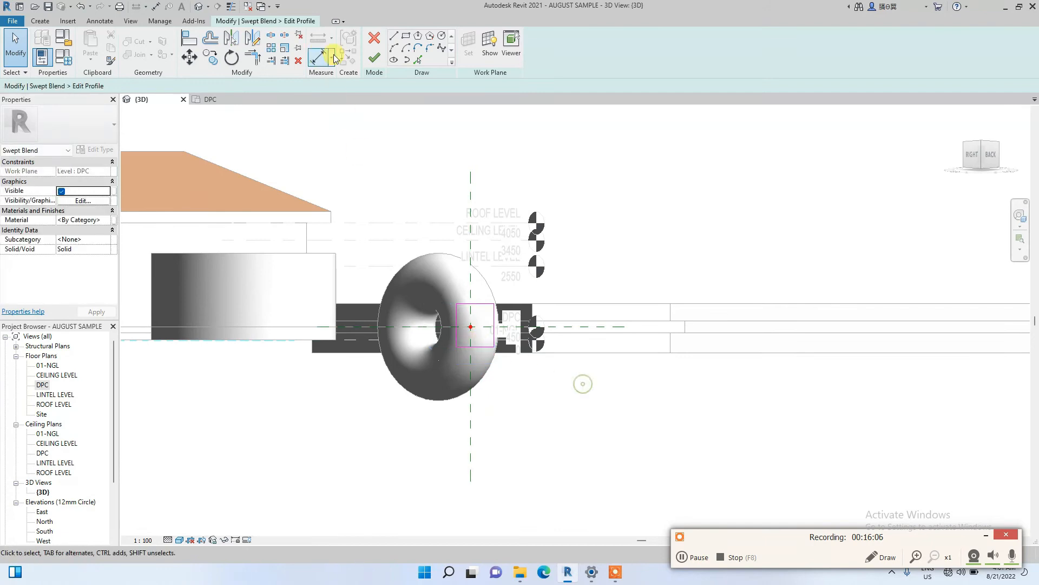
{"action": "left_click", "coordinate": [377, 63]}
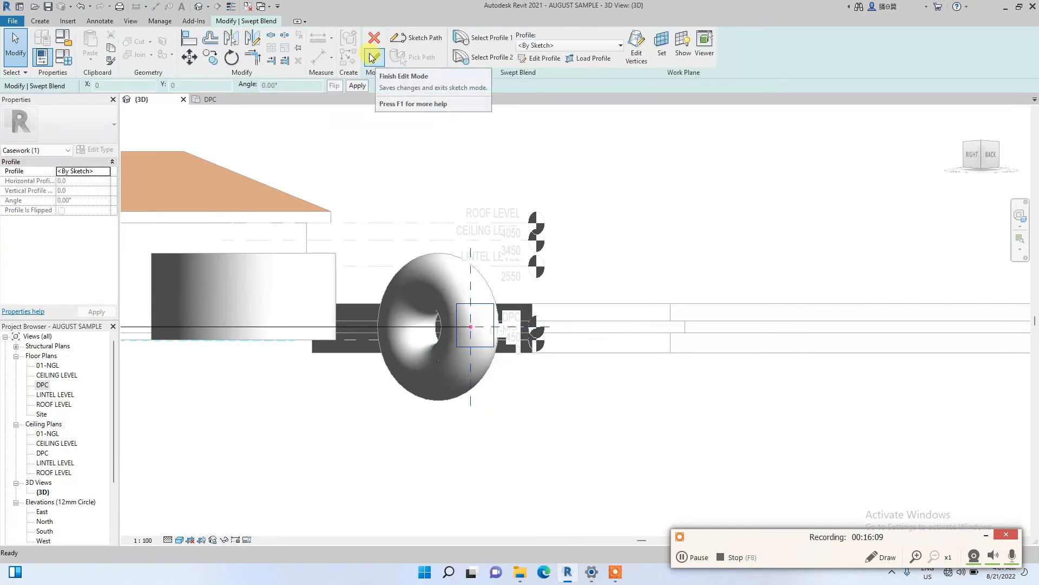
Step: Finish the swept blend and turn the 3D view to show the solid from an angle above the back
{"action": "left_click", "coordinate": [376, 63]}
{"action": "scroll", "coordinate": [792, 190], "scroll_direction": "down", "scroll_amount": 3}
{"action": "left_click_drag", "start_coordinate": [980, 158], "coordinate": [1015, 218]}
{"action": "mouse_move", "coordinate": [1015, 218]}
{"action": "middle_mouse_down", "text": "shift"}
{"action": "mouse_move", "coordinate": [1012, 271]}
{"action": "mouse_move", "coordinate": [988, 293]}
{"action": "mouse_move", "coordinate": [843, 271]}
{"action": "mouse_move", "coordinate": [839, 309]}
{"action": "mouse_move", "coordinate": [898, 325]}
{"action": "mouse_move", "coordinate": [576, 106]}
{"action": "middle_mouse_up", "text": "shift"}
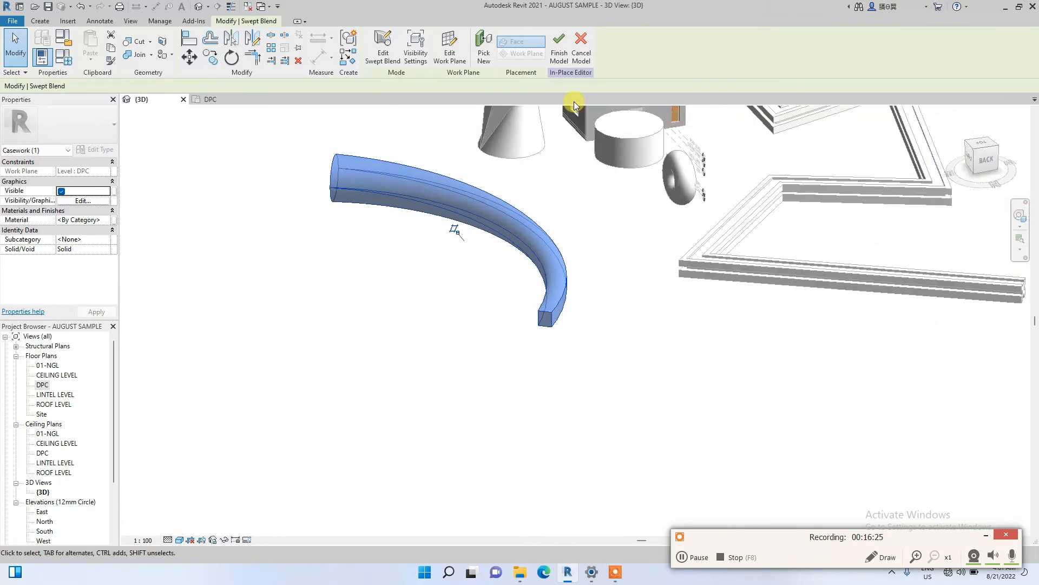
Step: Assign the MY MODEL IN PLACE material to the swept blend and finish the in-place model
{"action": "left_click", "coordinate": [103, 220]}
{"action": "left_click", "coordinate": [112, 220]}
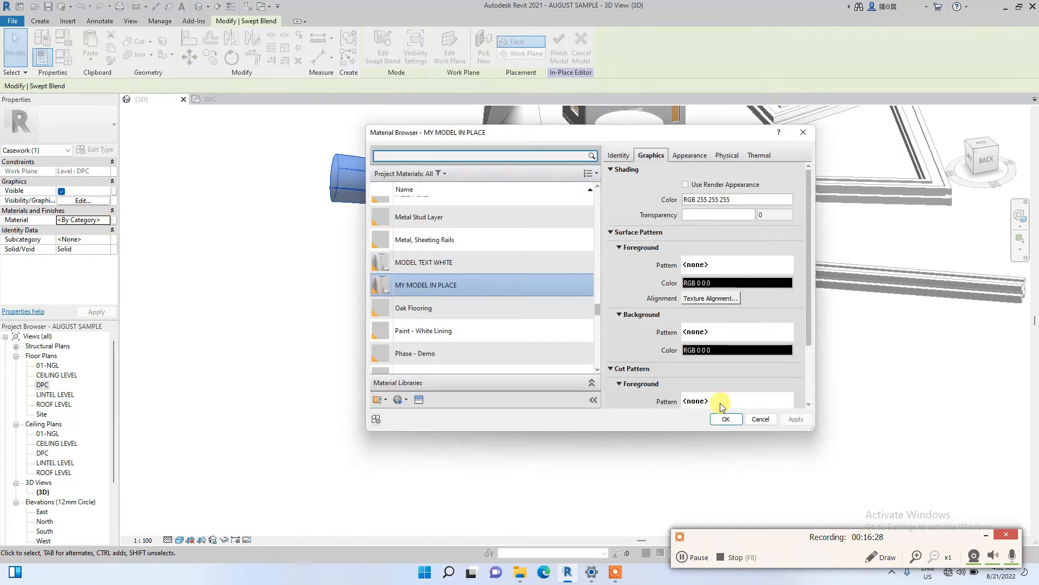
{"action": "left_click", "coordinate": [721, 421]}
{"action": "left_click", "coordinate": [360, 248]}
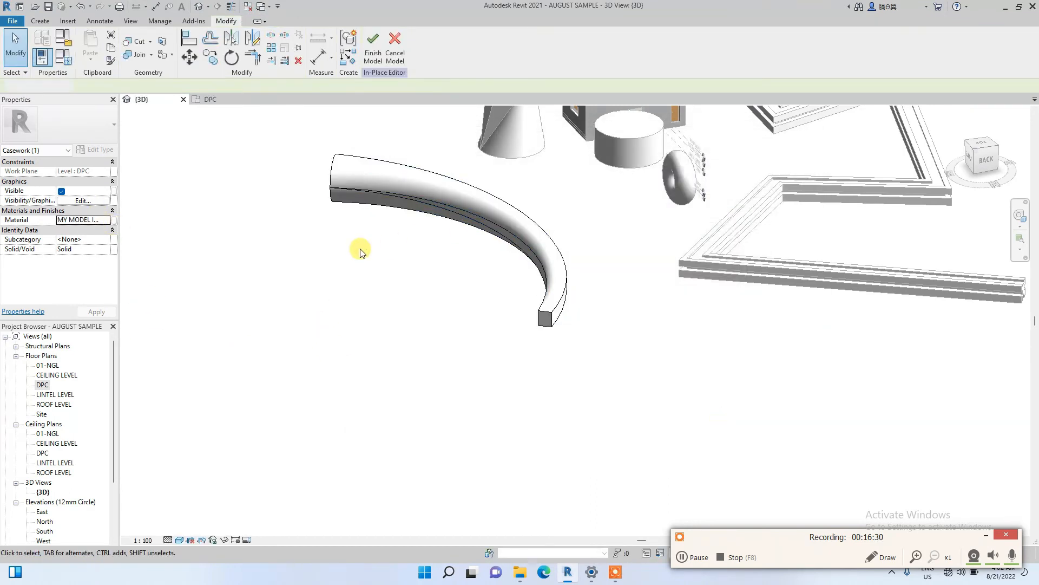
{"action": "scroll", "coordinate": [295, 190], "scroll_direction": "down", "scroll_amount": 3}
{"action": "left_click", "coordinate": [373, 56]}
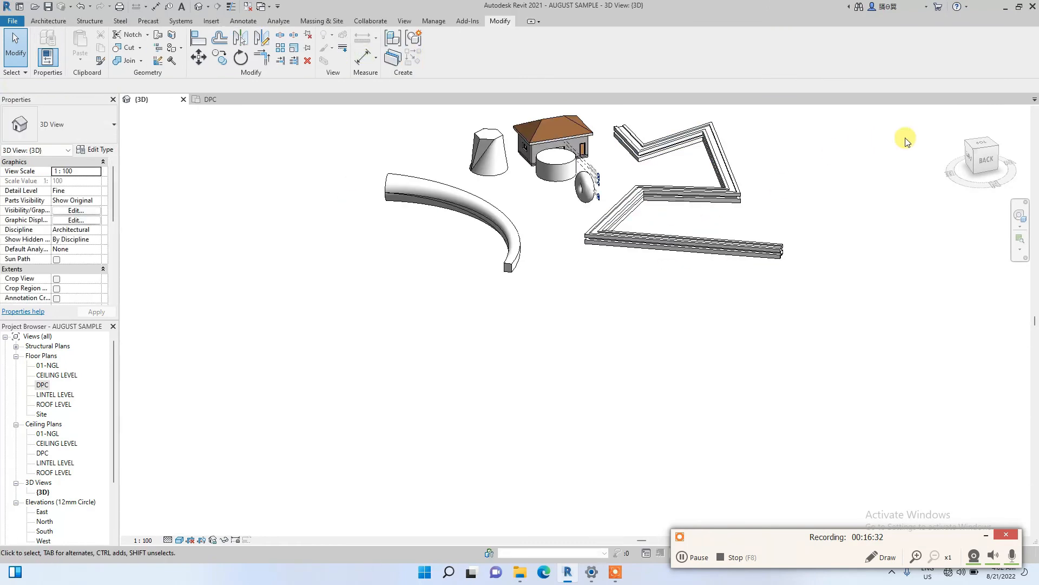
Step: Examine the house and all the casework components from below in the 3D view
{"action": "mouse_move", "coordinate": [979, 163]}
{"action": "left_mouse_down"}
{"action": "mouse_move", "coordinate": [804, 155]}
{"action": "mouse_move", "coordinate": [788, 507]}
{"action": "mouse_move", "coordinate": [957, 498]}
{"action": "mouse_move", "coordinate": [1027, 155]}
{"action": "mouse_move", "coordinate": [917, 167]}
{"action": "mouse_move", "coordinate": [666, 149]}
{"action": "mouse_move", "coordinate": [640, 220]}
{"action": "mouse_move", "coordinate": [838, 109]}
{"action": "mouse_move", "coordinate": [156, 109]}
{"action": "mouse_move", "coordinate": [168, 454]}
{"action": "mouse_move", "coordinate": [954, 163]}
{"action": "mouse_move", "coordinate": [717, 537]}
{"action": "mouse_move", "coordinate": [803, 157]}
{"action": "mouse_move", "coordinate": [139, 111]}
{"action": "mouse_move", "coordinate": [208, 492]}
{"action": "mouse_move", "coordinate": [266, 124]}
{"action": "mouse_move", "coordinate": [448, 158]}
{"action": "mouse_move", "coordinate": [174, 128]}
{"action": "mouse_move", "coordinate": [1002, 494]}
{"action": "mouse_move", "coordinate": [948, 494]}
{"action": "mouse_move", "coordinate": [935, 476]}
{"action": "left_mouse_up"}
{"action": "scroll", "coordinate": [519, 206], "scroll_direction": "up", "scroll_amount": 4}
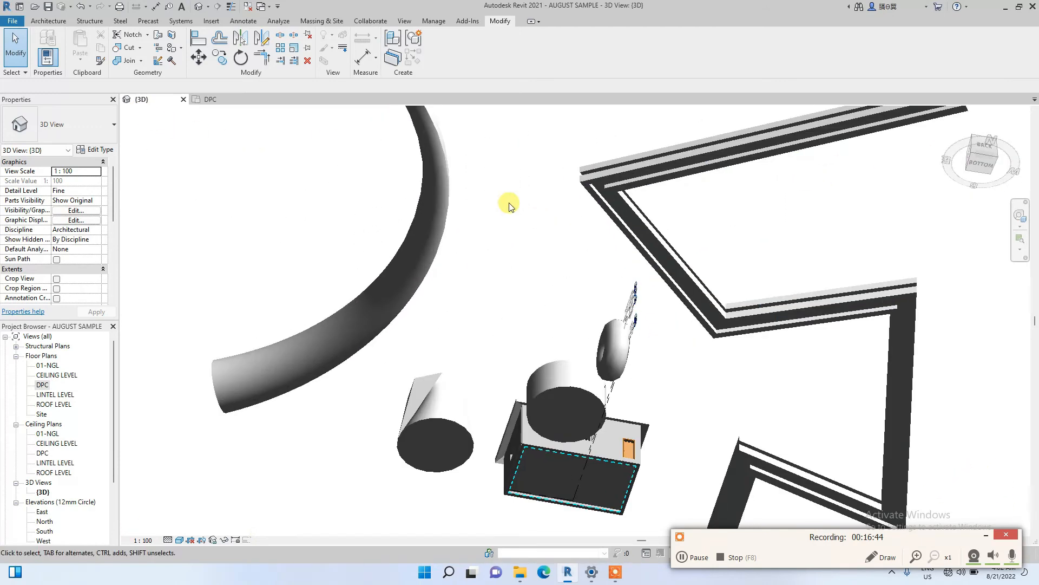
{"action": "middle_click_drag", "start_coordinate": [587, 251], "coordinate": [439, 281]}
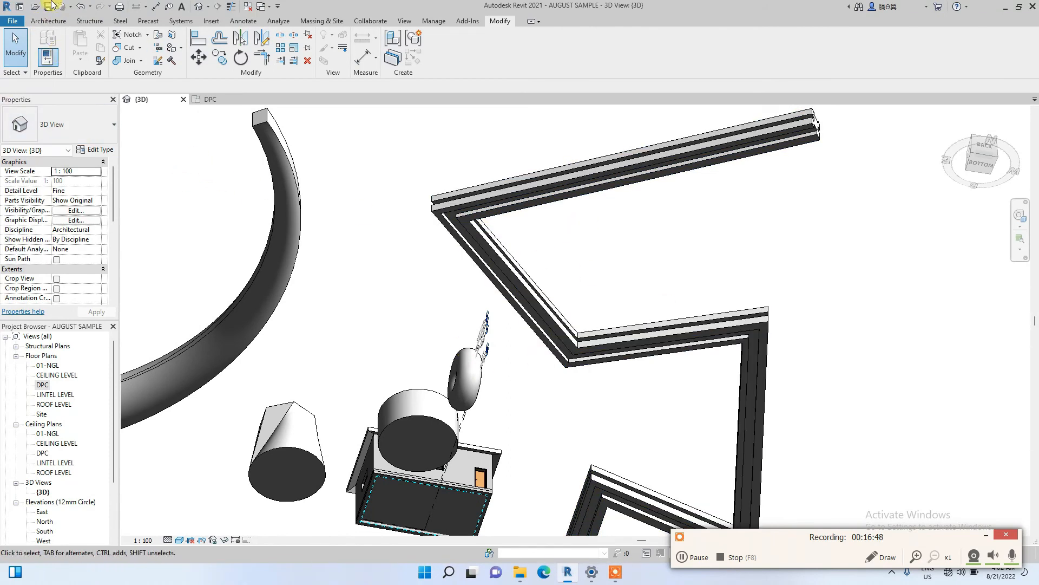
{"action": "scroll", "coordinate": [319, 205], "scroll_direction": "down", "scroll_amount": 4}
{"action": "scroll", "coordinate": [262, 363], "scroll_direction": "up", "scroll_amount": 3}
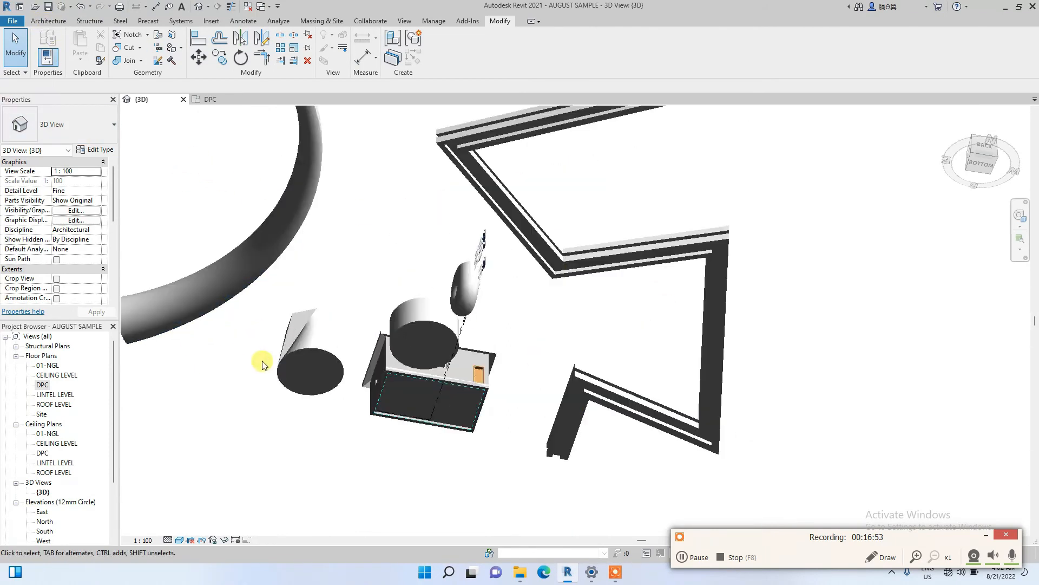
{"action": "scroll", "coordinate": [262, 364], "scroll_direction": "up", "scroll_amount": 1}
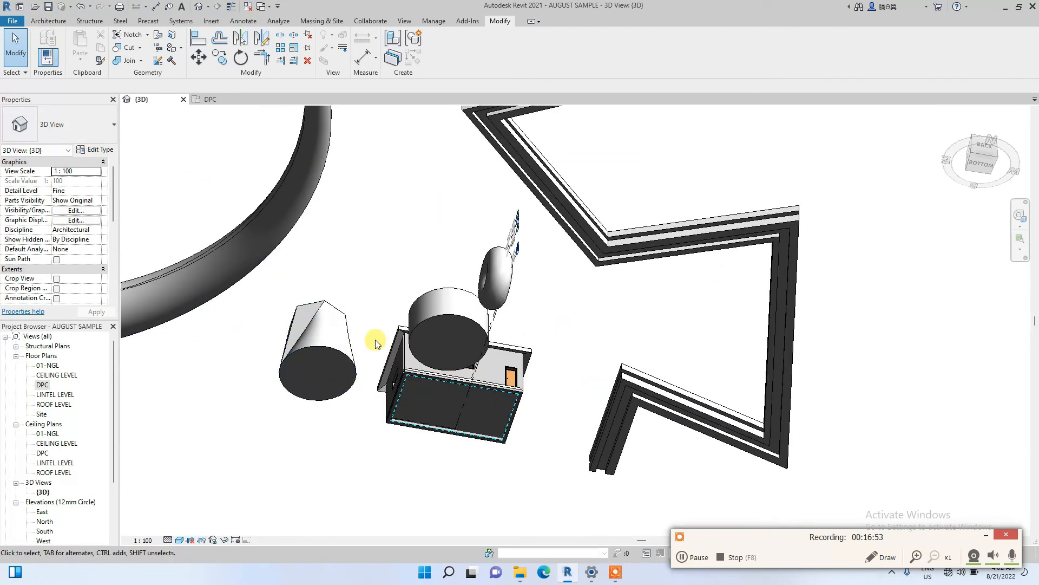
Step: Open the cylindrical casework component beside the house for in-place editing and start a void extrusion in it
{"action": "left_click", "coordinate": [416, 329]}
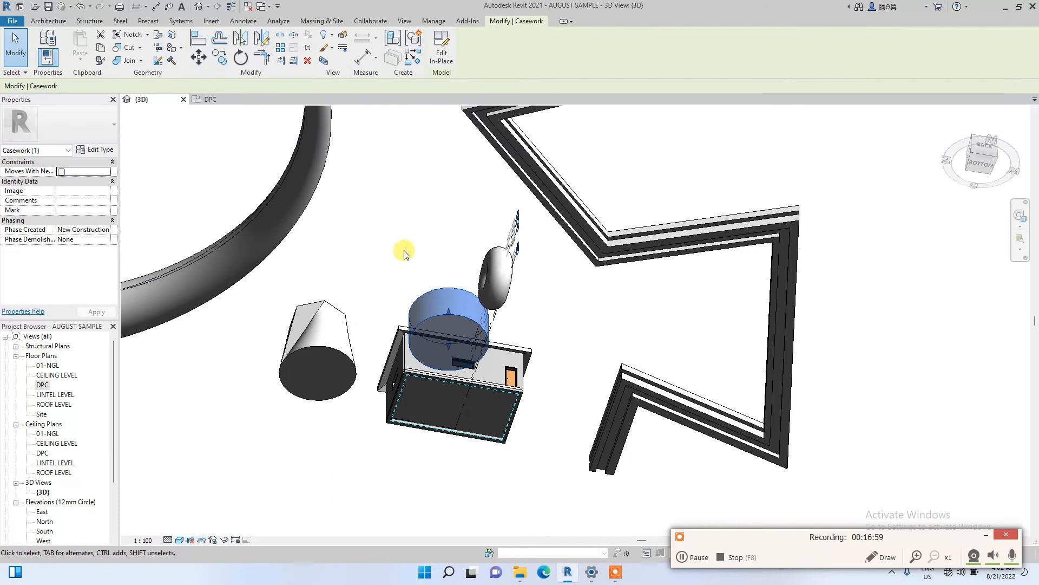
{"action": "middle_click_drag", "start_coordinate": [442, 334], "coordinate": [363, 338]}
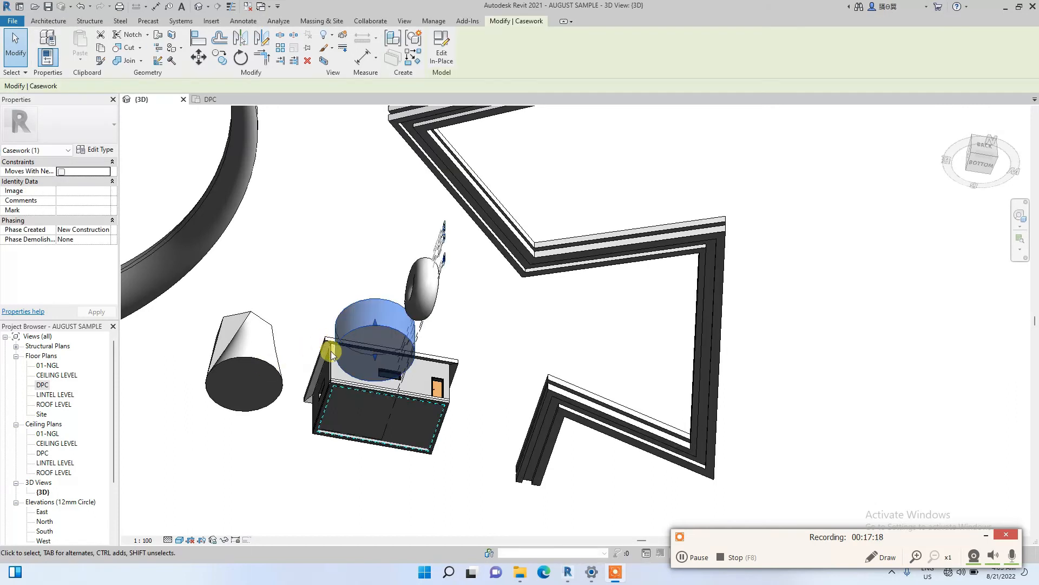
{"action": "scroll", "coordinate": [298, 348], "scroll_direction": "down", "scroll_amount": 2}
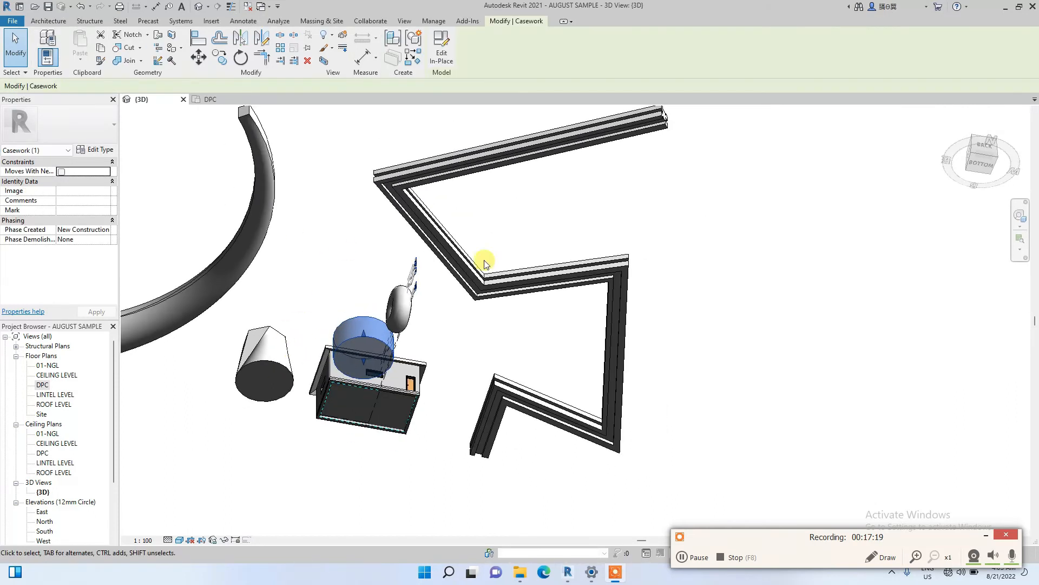
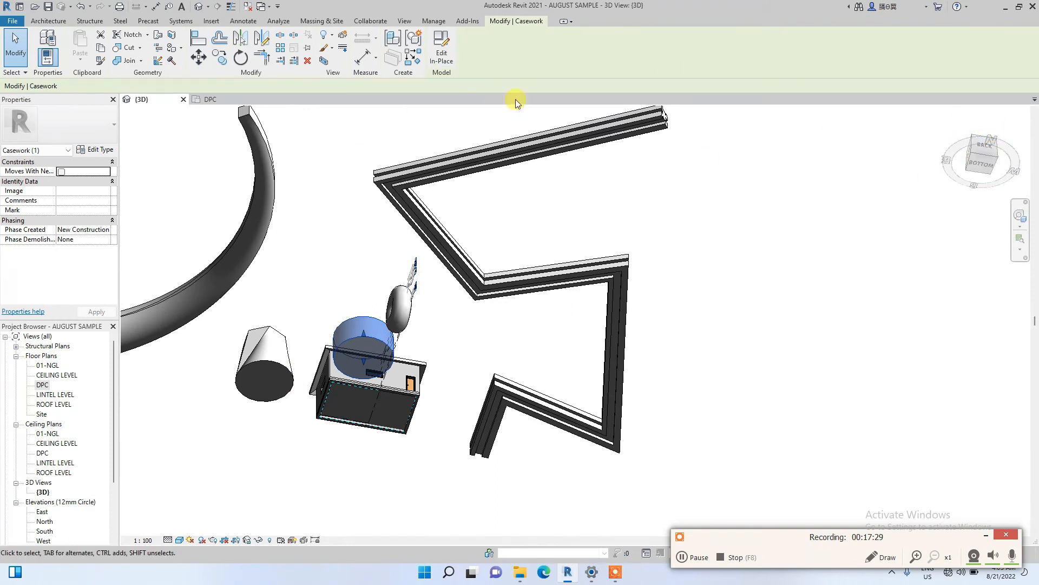
{"action": "left_click", "coordinate": [435, 56]}
{"action": "scroll", "coordinate": [331, 341], "scroll_direction": "up", "scroll_amount": 2}
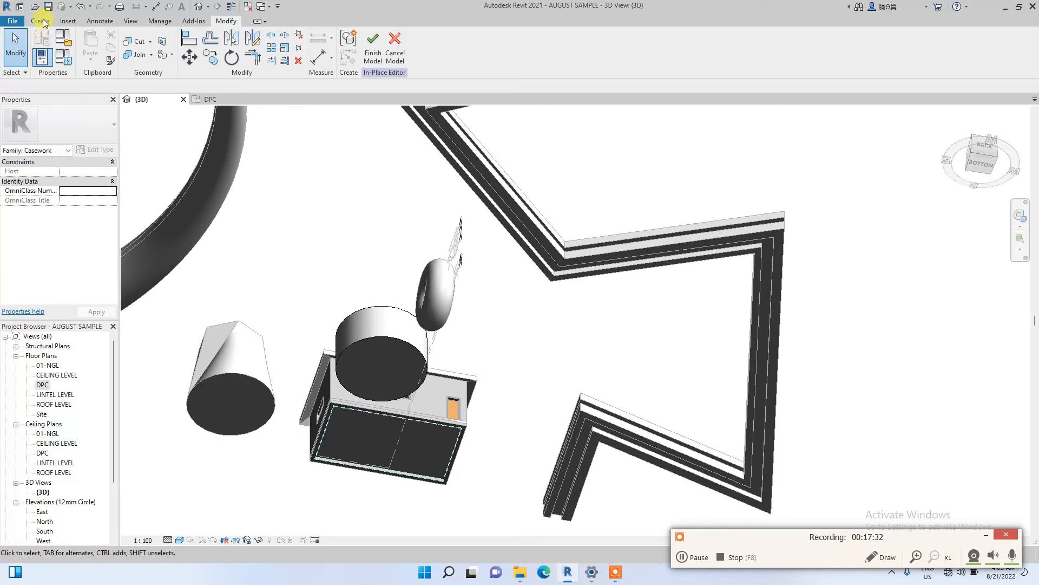
{"action": "left_click", "coordinate": [35, 22]}
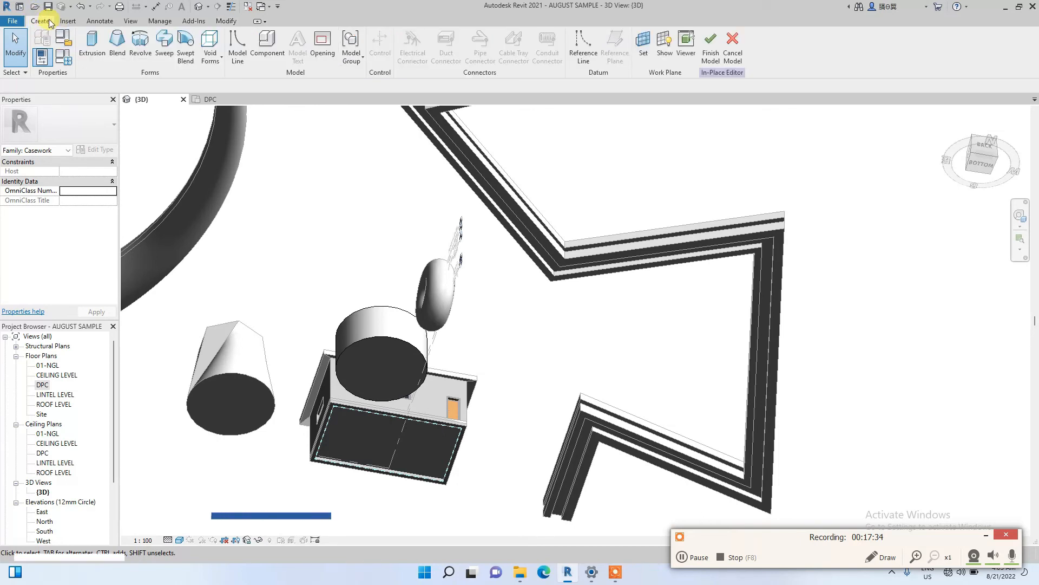
{"action": "left_click", "coordinate": [214, 63]}
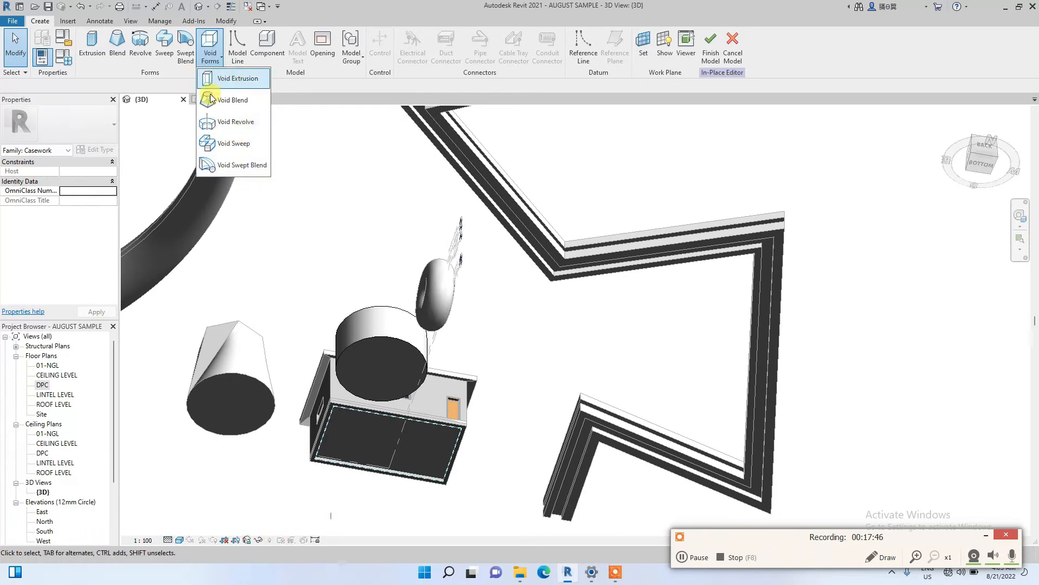
{"action": "left_click", "coordinate": [230, 79]}
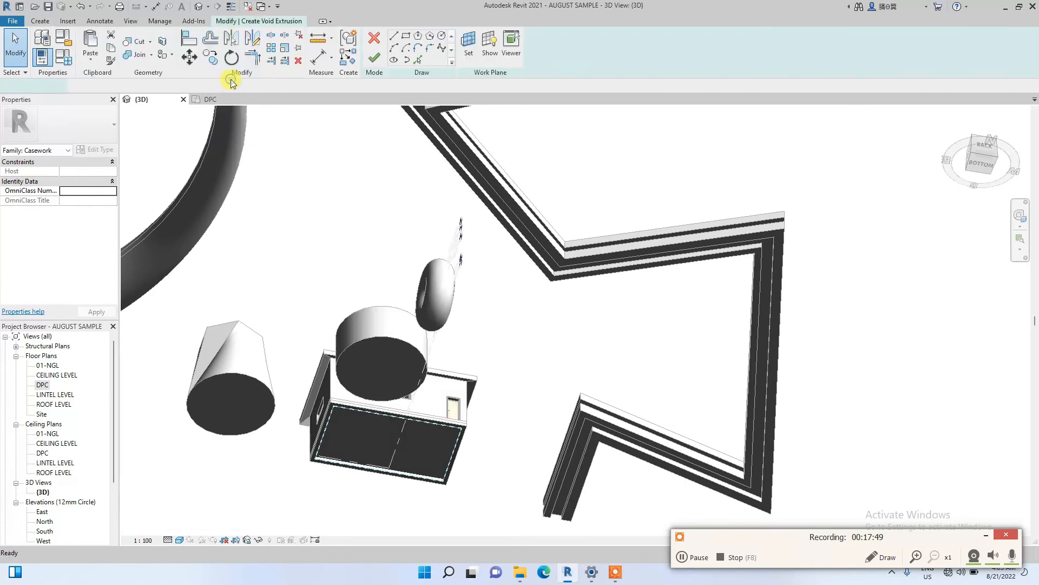
Step: Set the void extrusion's work plane by picking the bottom face of the cylinder
{"action": "left_click", "coordinate": [469, 54]}
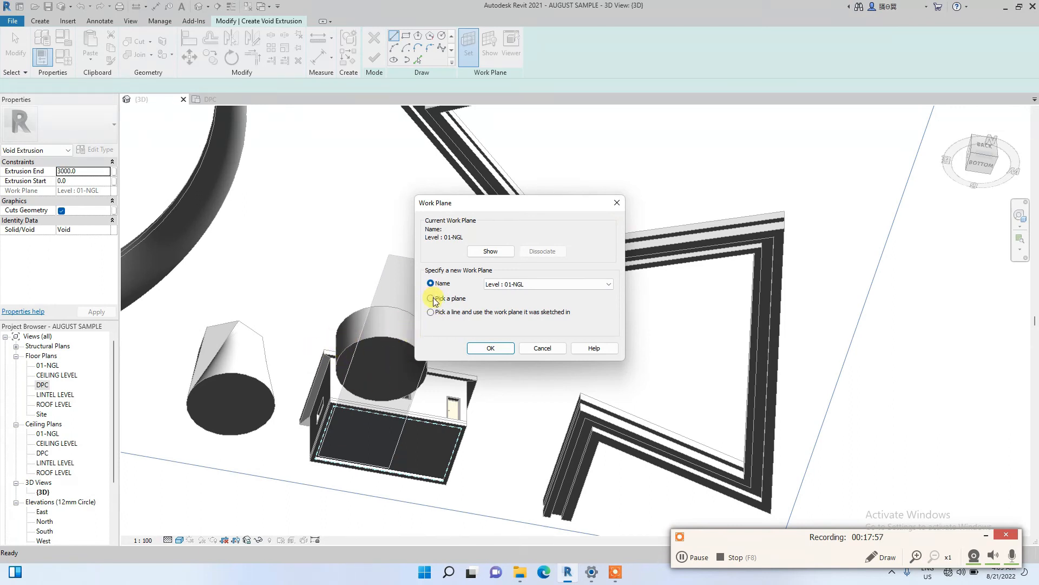
{"action": "left_click", "coordinate": [490, 349]}
{"action": "scroll", "coordinate": [357, 346], "scroll_direction": "up", "scroll_amount": 3}
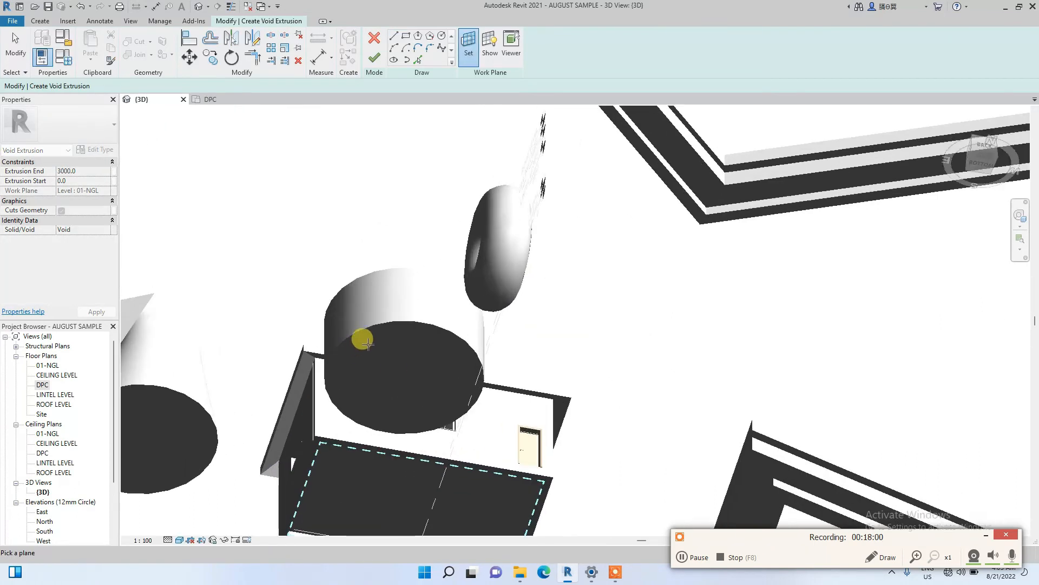
{"action": "left_click", "coordinate": [378, 325]}
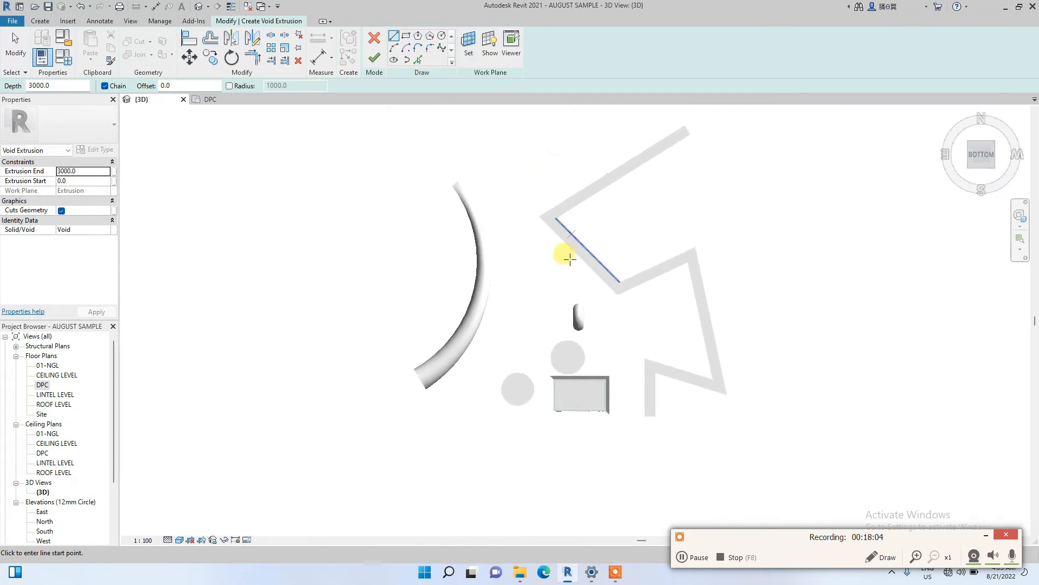
Step: Sketch two six-sided circumscribed polygons side by side in the upper half of the cylinder's bottom face
{"action": "scroll", "coordinate": [569, 255], "scroll_direction": "up", "scroll_amount": 3}
{"action": "middle_click_drag", "start_coordinate": [564, 457], "coordinate": [432, 308]}
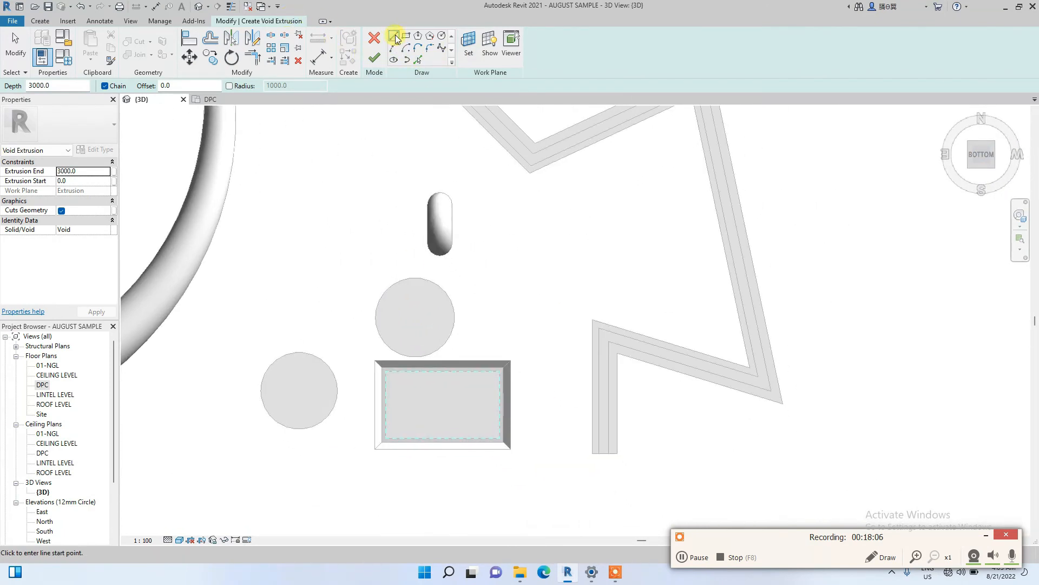
{"action": "left_click", "coordinate": [431, 37]}
{"action": "scroll", "coordinate": [397, 247], "scroll_direction": "up", "scroll_amount": 3}
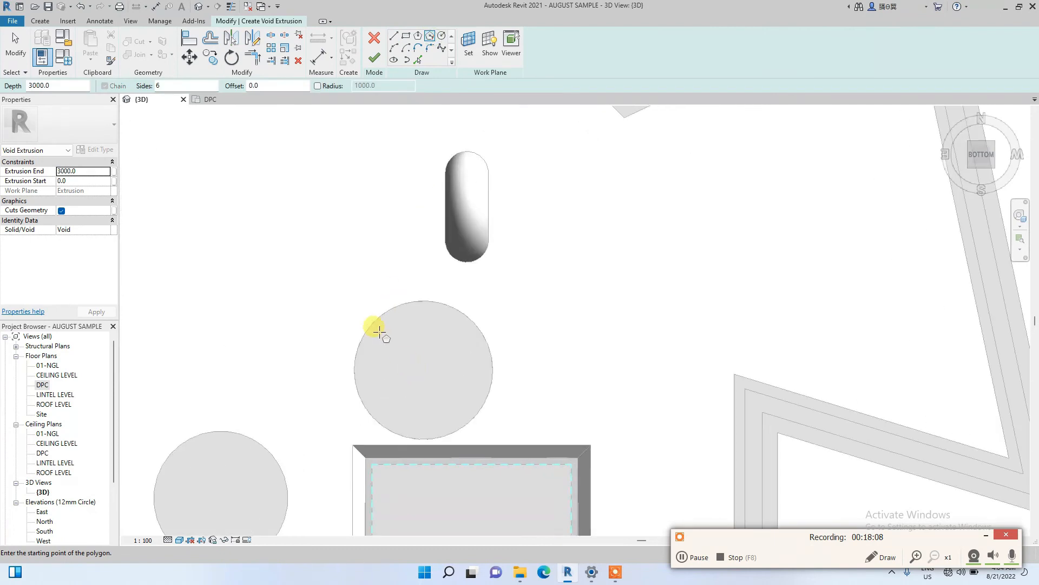
{"action": "left_click", "coordinate": [388, 343]}
{"action": "left_click", "coordinate": [379, 357]}
{"action": "scroll", "coordinate": [387, 357], "scroll_direction": "up", "scroll_amount": 3}
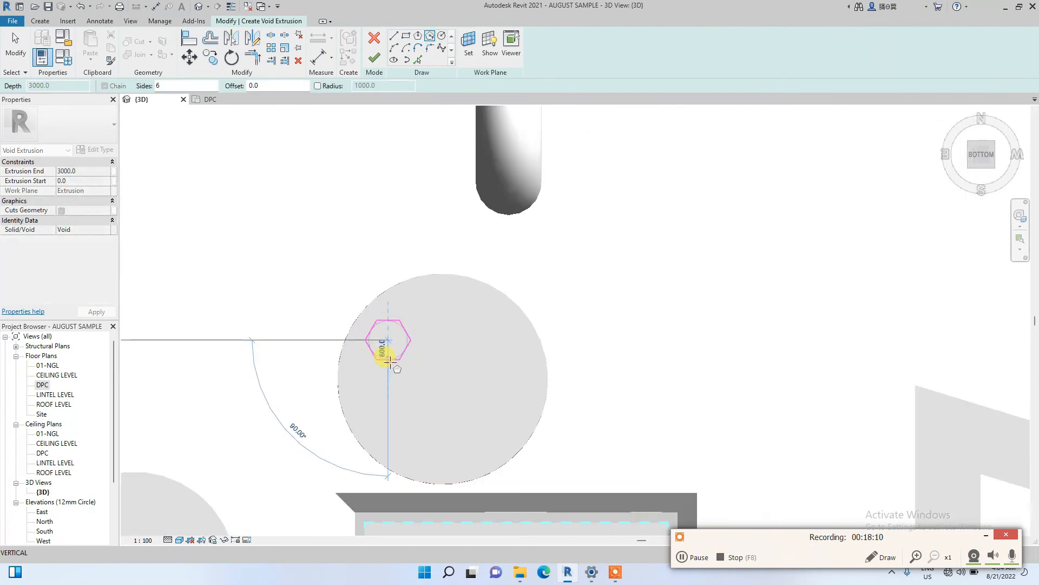
{"action": "left_click", "coordinate": [482, 336]}
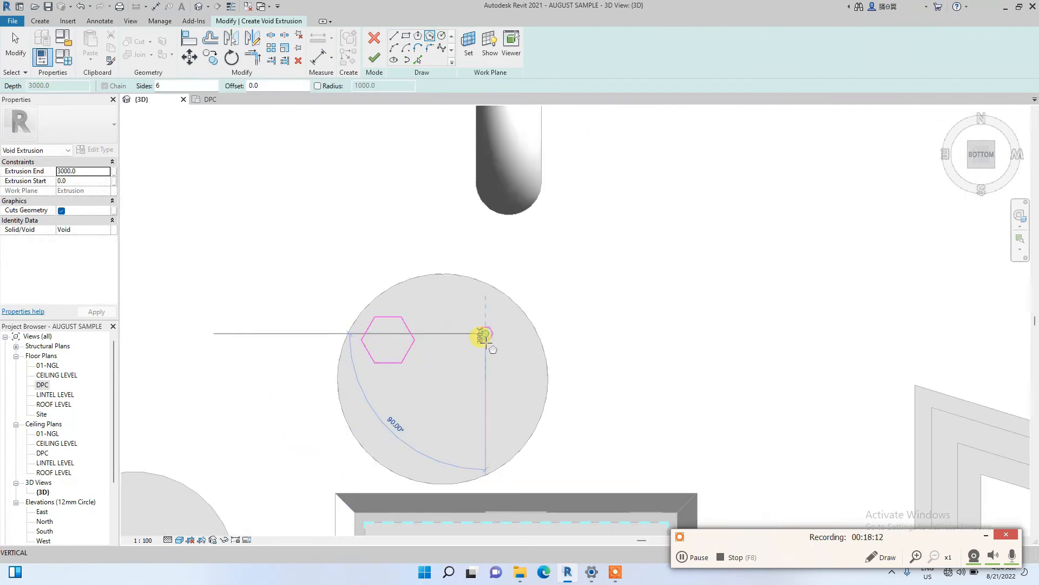
{"action": "left_click", "coordinate": [478, 350]}
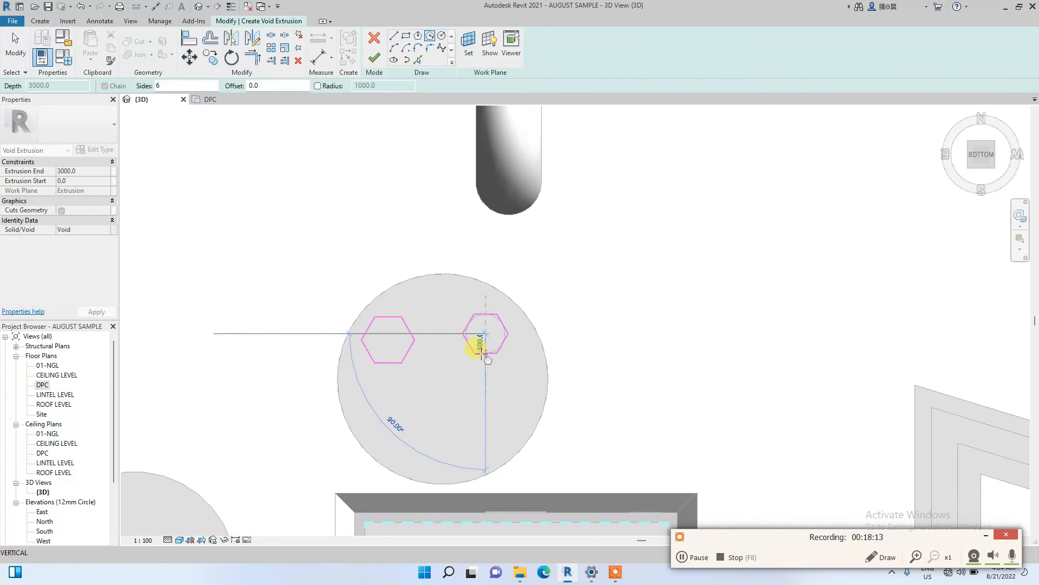
Step: Add three more hexagons to the void sketch: a small lower one, a large tilted one reaching the circle's edge, and one between the small ones
{"action": "left_click", "coordinate": [413, 460]}
{"action": "left_click", "coordinate": [405, 444]}
{"action": "left_click", "coordinate": [491, 431]}
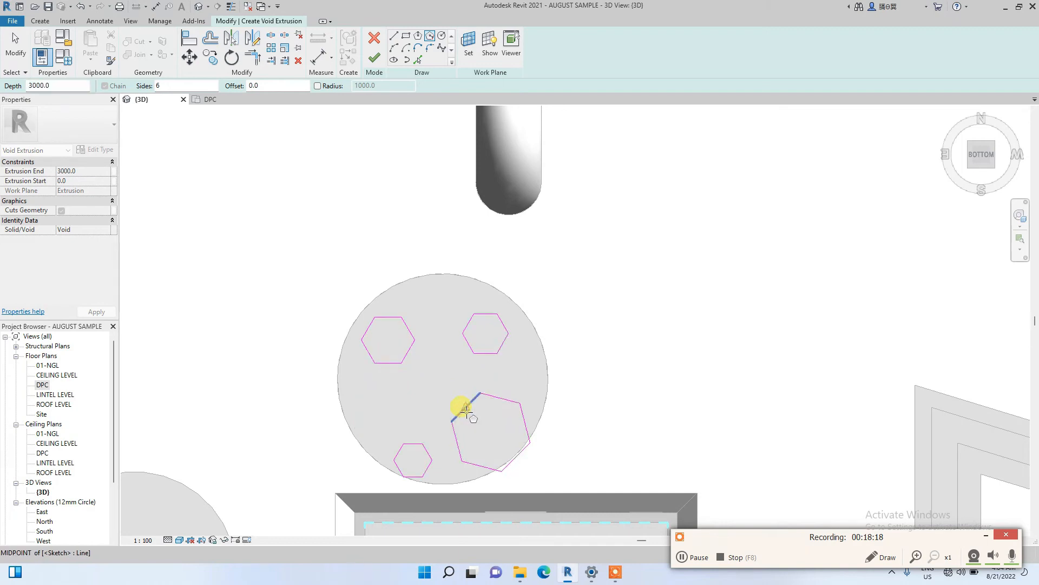
{"action": "left_click", "coordinate": [466, 412]}
{"action": "left_click", "coordinate": [395, 399]}
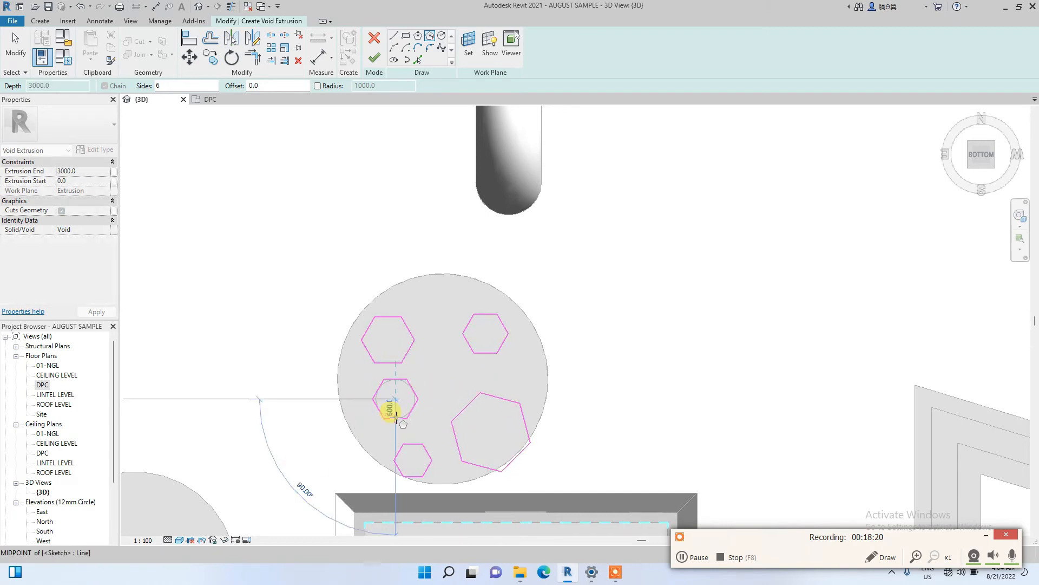
{"action": "left_click", "coordinate": [396, 416]}
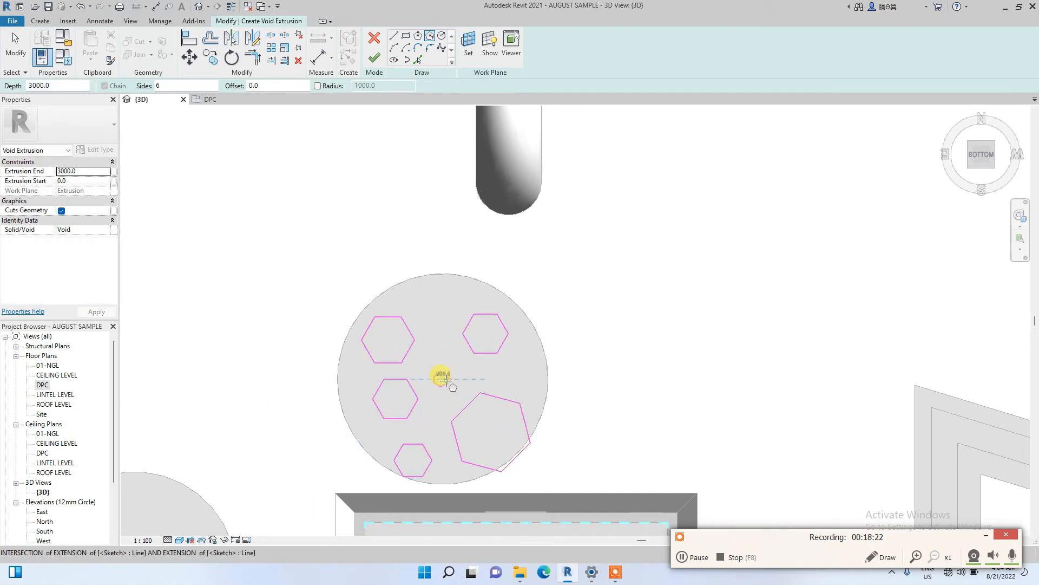
Step: Sketch a small tilted hexagon near the face's centre and a large one, about 1300 mm in radius, centred on the circle's upper edge
{"action": "scroll", "coordinate": [446, 374], "scroll_direction": "up", "scroll_amount": 1}
{"action": "left_click", "coordinate": [445, 361]}
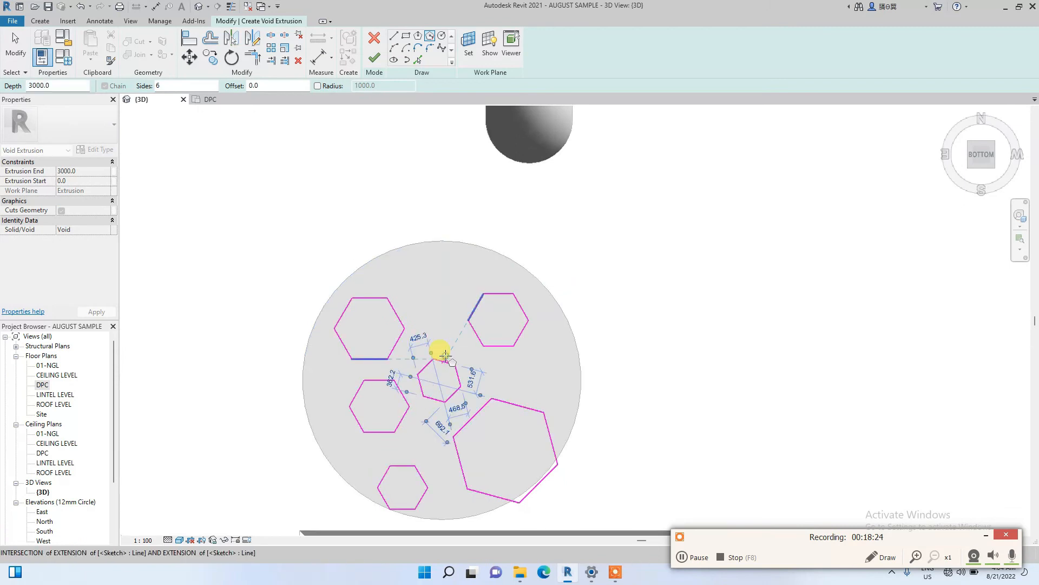
{"action": "left_click", "coordinate": [439, 238]}
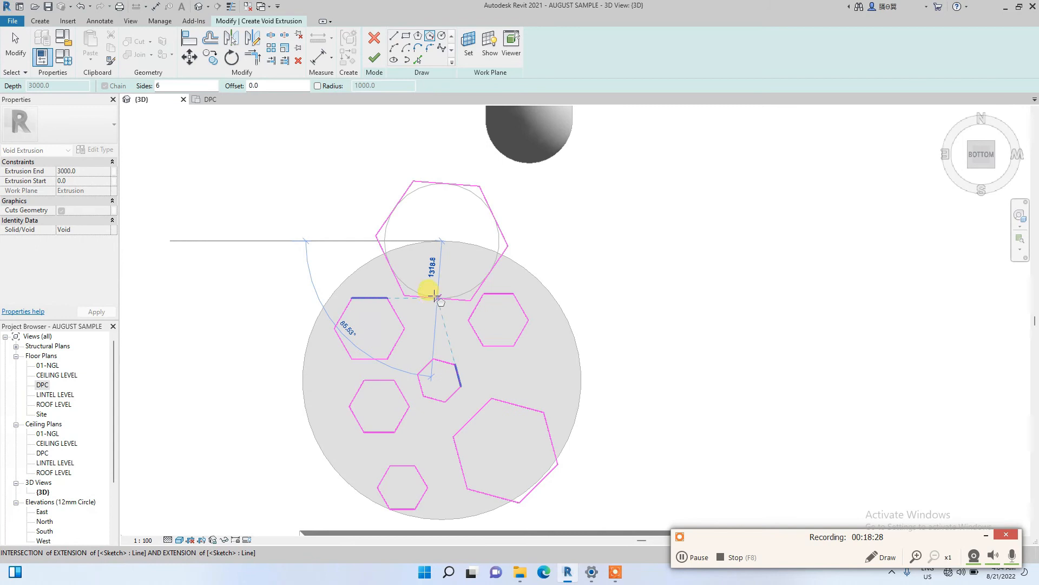
{"action": "left_click", "coordinate": [435, 294]}
{"action": "key", "text": "Escape"}
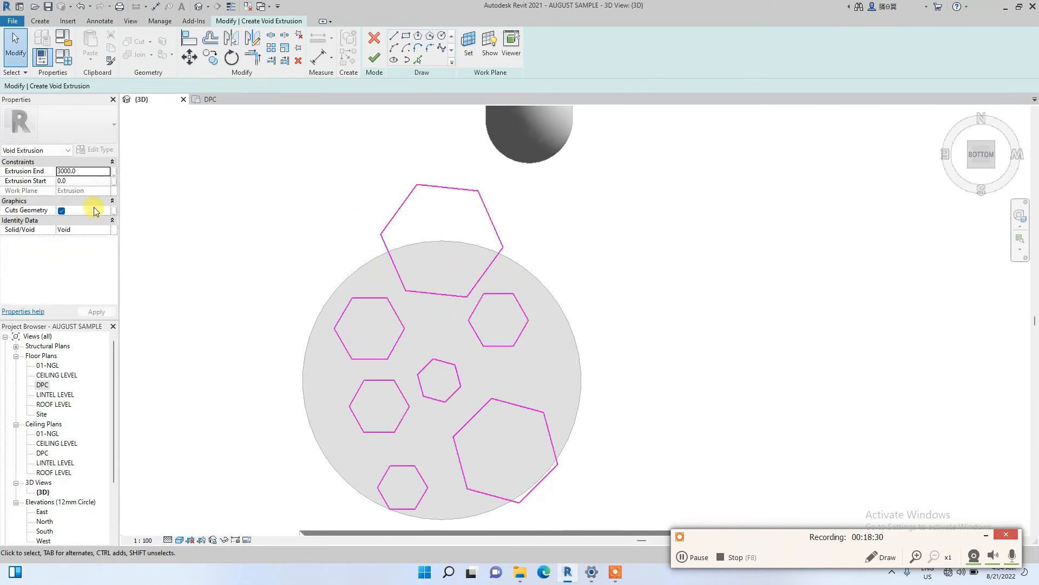
Step: Set the void's extrusion end to 200 and finish the hexagon sketch
{"action": "left_click", "coordinate": [94, 171]}
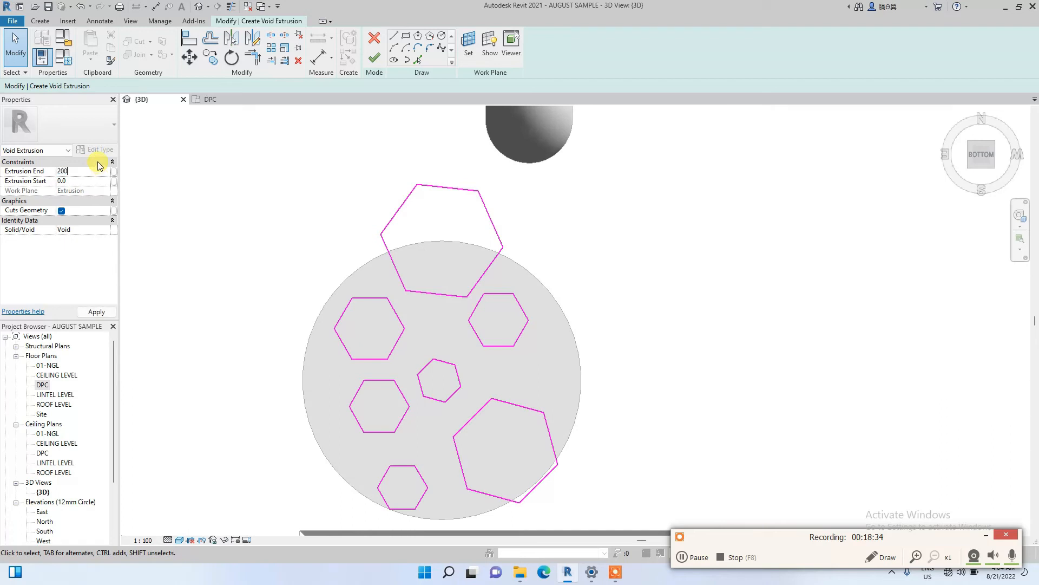
{"action": "left_click", "coordinate": [254, 182]}
{"action": "left_click", "coordinate": [374, 58]}
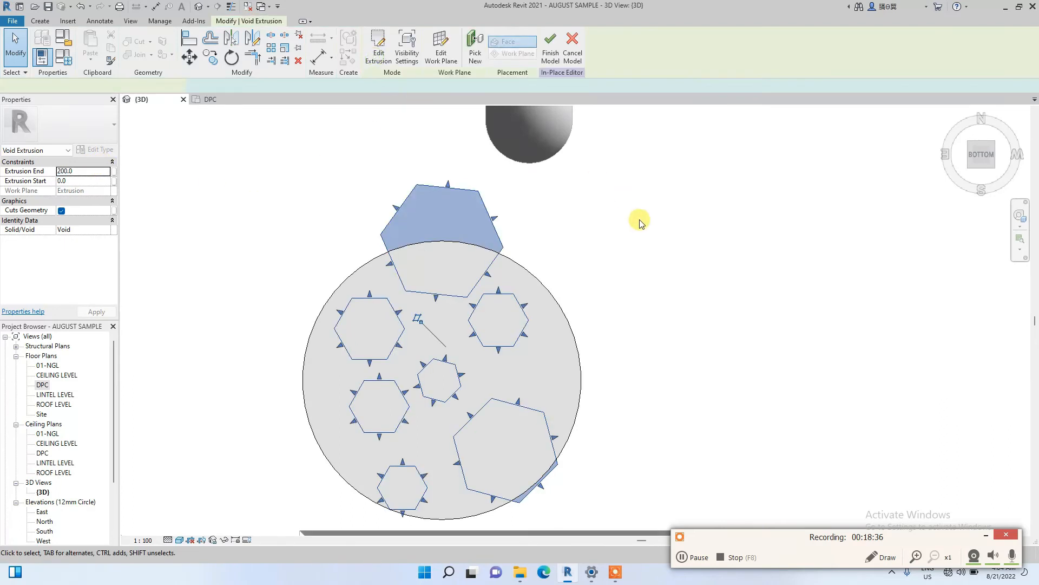
Step: Increase the void's extrusion end so the hexagons cut through the full height of the cylinder
{"action": "middle_click_drag", "start_coordinate": [631, 233], "coordinate": [357, 269], "text": "shift"}
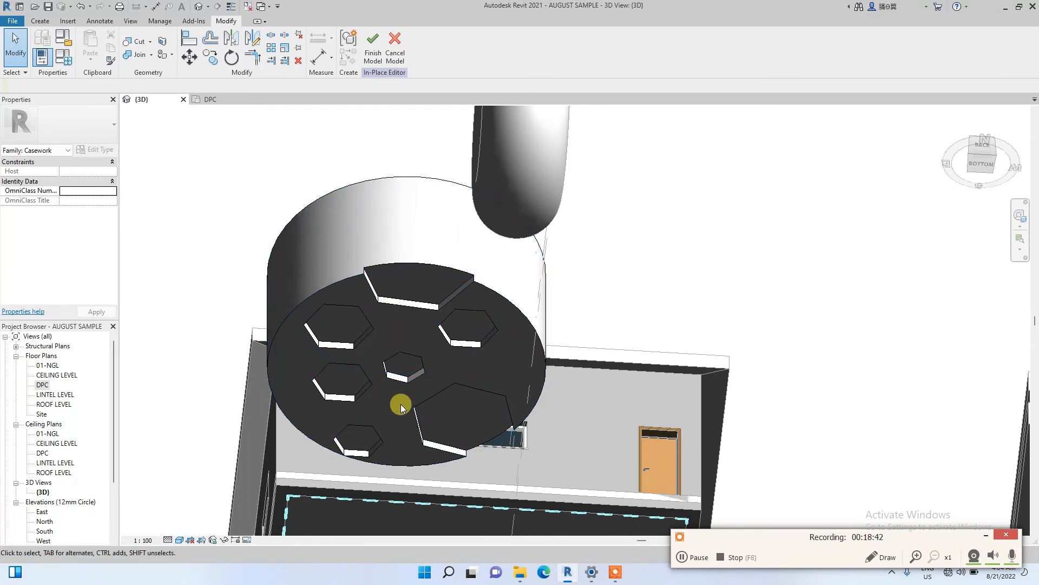
{"action": "scroll", "coordinate": [318, 353], "scroll_direction": "up", "scroll_amount": 3}
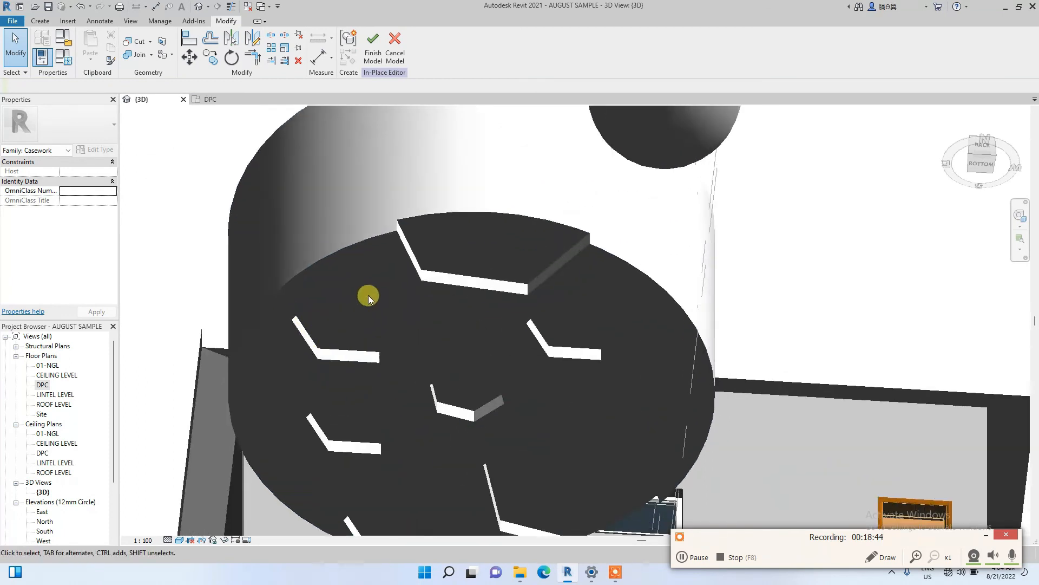
{"action": "scroll", "coordinate": [411, 240], "scroll_direction": "down", "scroll_amount": 2}
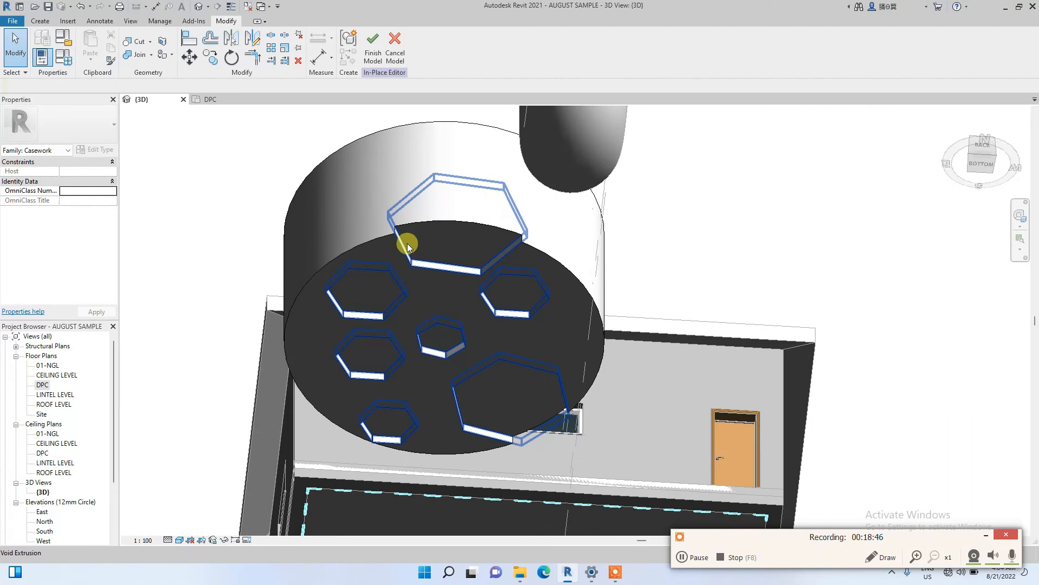
{"action": "left_click", "coordinate": [407, 244]}
{"action": "left_click", "coordinate": [93, 172]}
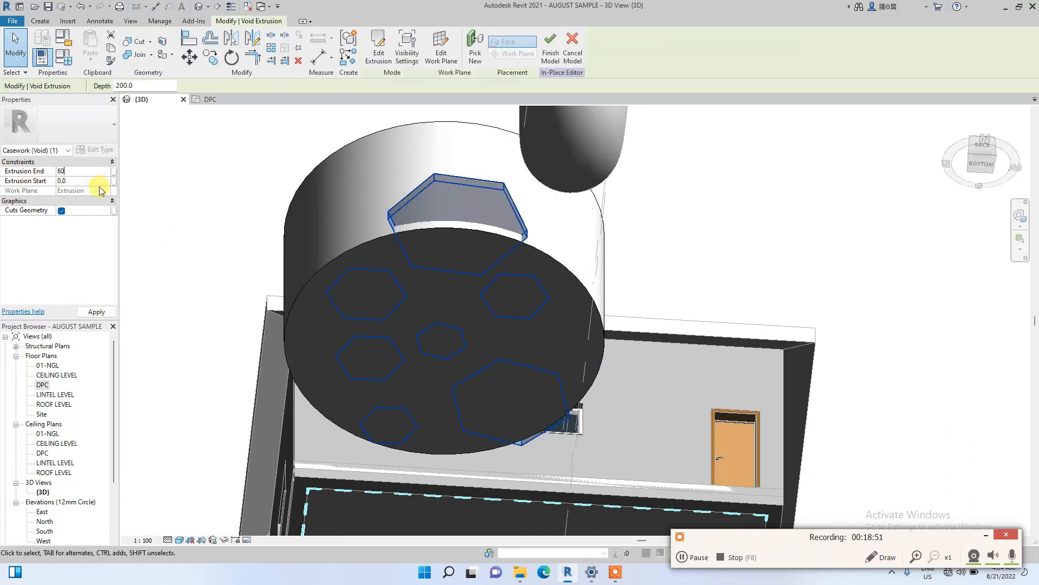
{"action": "left_click", "coordinate": [201, 176]}
{"action": "scroll", "coordinate": [450, 187], "scroll_direction": "down", "scroll_amount": 2}
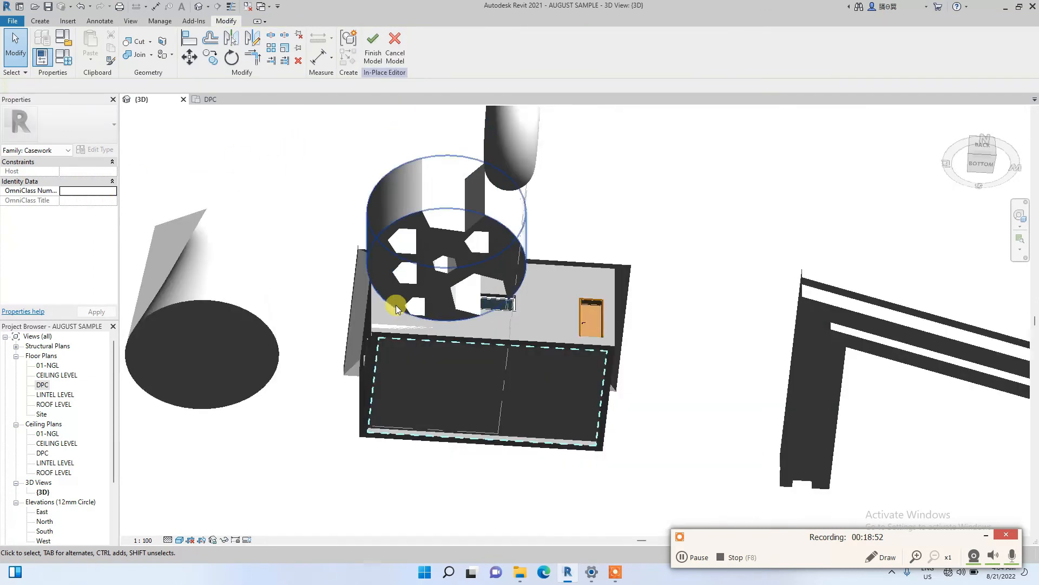
{"action": "scroll", "coordinate": [429, 182], "scroll_direction": "down", "scroll_amount": 3}
Step: Open the zigzag sweep casework for in-place editing and bring its underside into close view
{"action": "left_click_drag", "start_coordinate": [978, 146], "coordinate": [984, 193]}
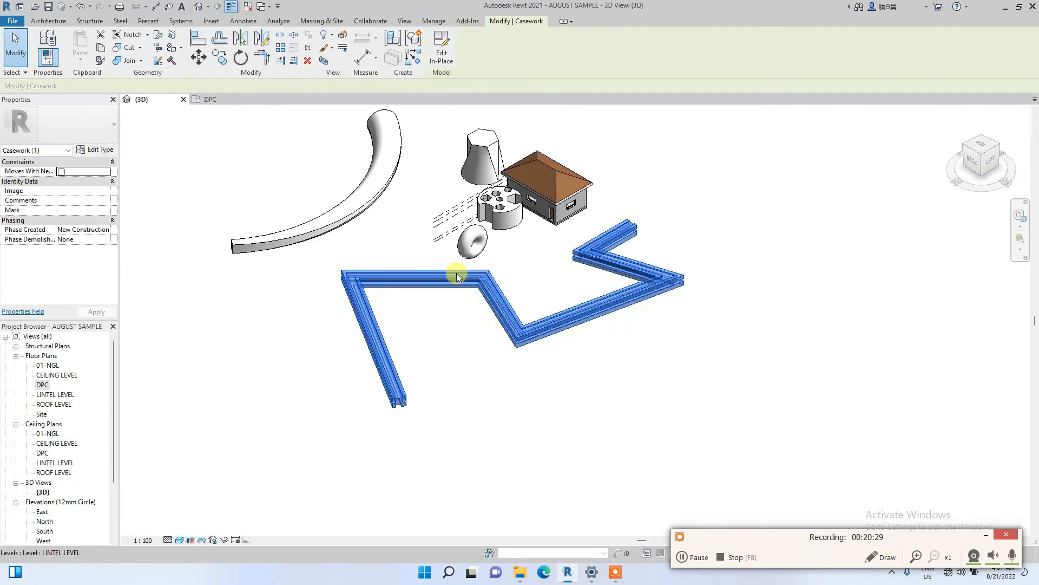
{"action": "left_click", "coordinate": [442, 48]}
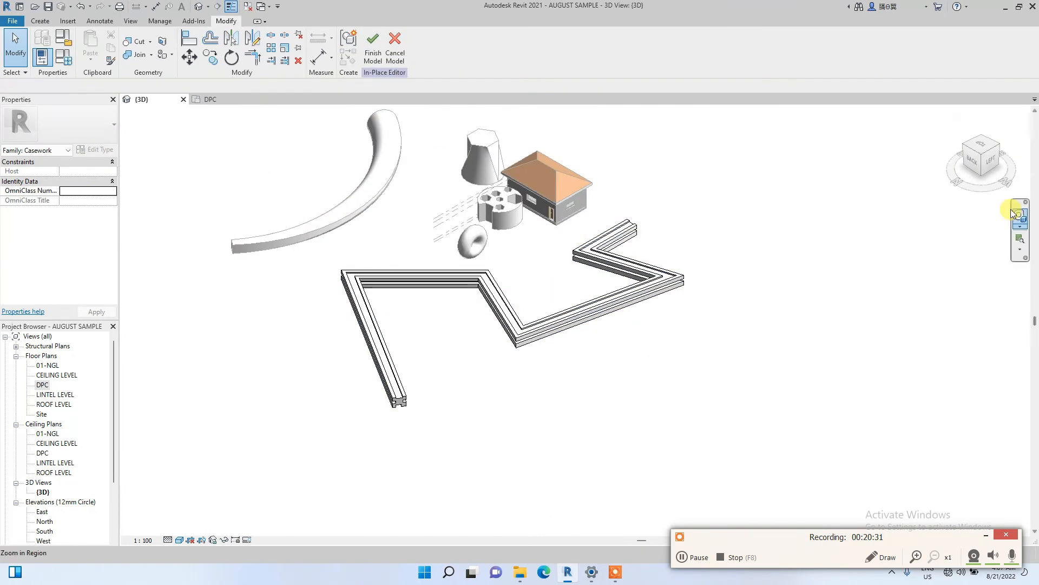
{"action": "left_click_drag", "start_coordinate": [985, 166], "coordinate": [969, 544]}
{"action": "scroll", "coordinate": [466, 208], "scroll_direction": "down", "scroll_amount": 1}
{"action": "middle_click_drag", "start_coordinate": [436, 195], "coordinate": [381, 397]}
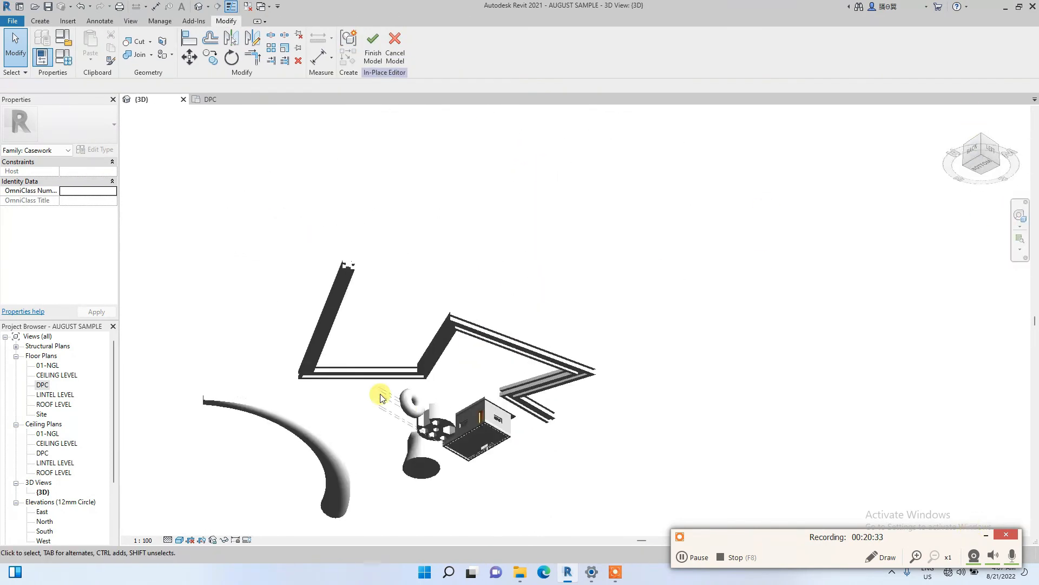
{"action": "scroll", "coordinate": [452, 295], "scroll_direction": "up", "scroll_amount": 4}
{"action": "scroll", "coordinate": [446, 381], "scroll_direction": "up", "scroll_amount": 2}
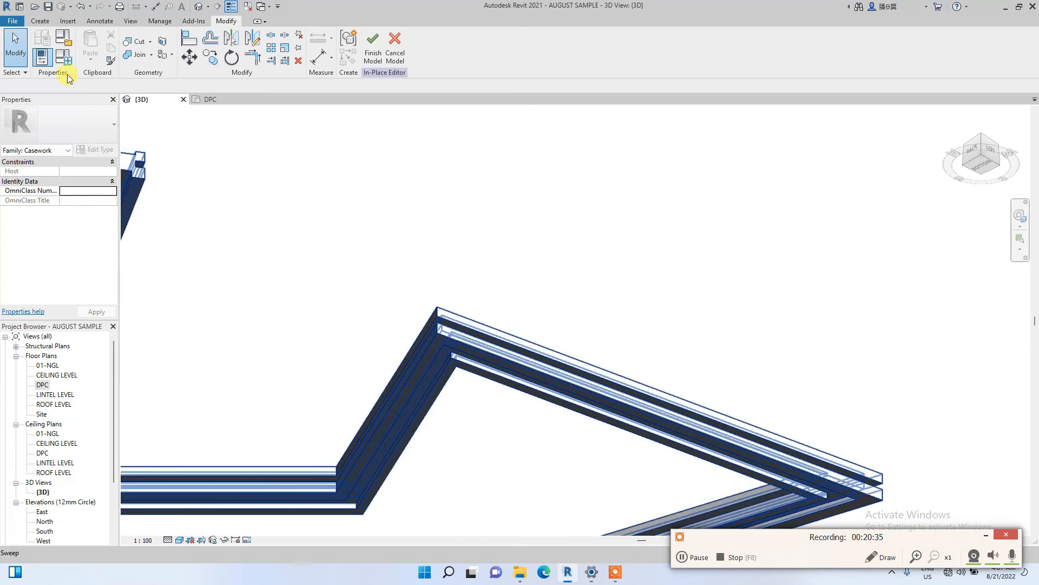
Step: Start a void sweep with a picked path and select the lower outer edges of the zigzag's first three segments
{"action": "left_click", "coordinate": [42, 21]}
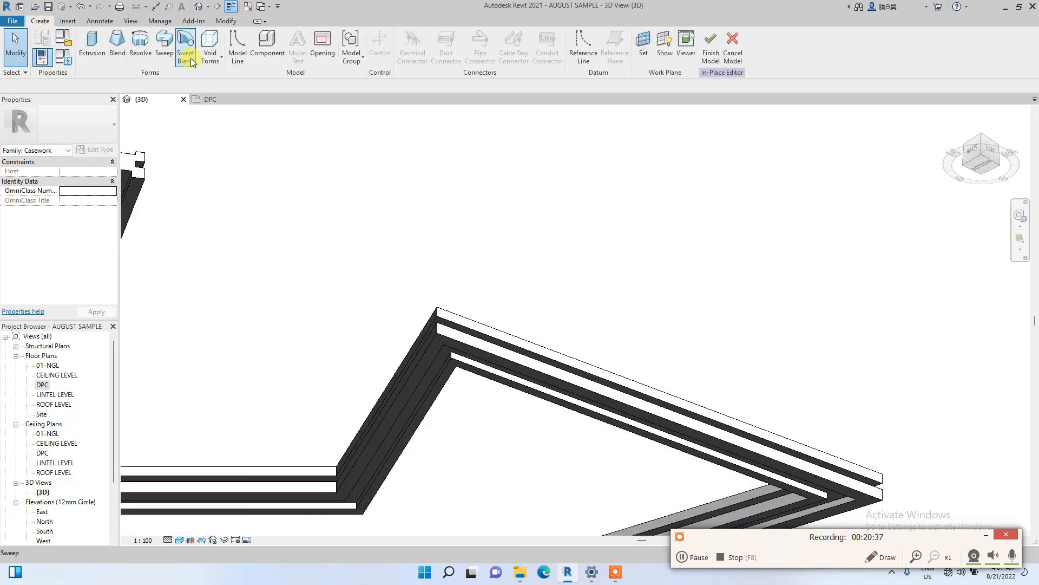
{"action": "left_click", "coordinate": [220, 66]}
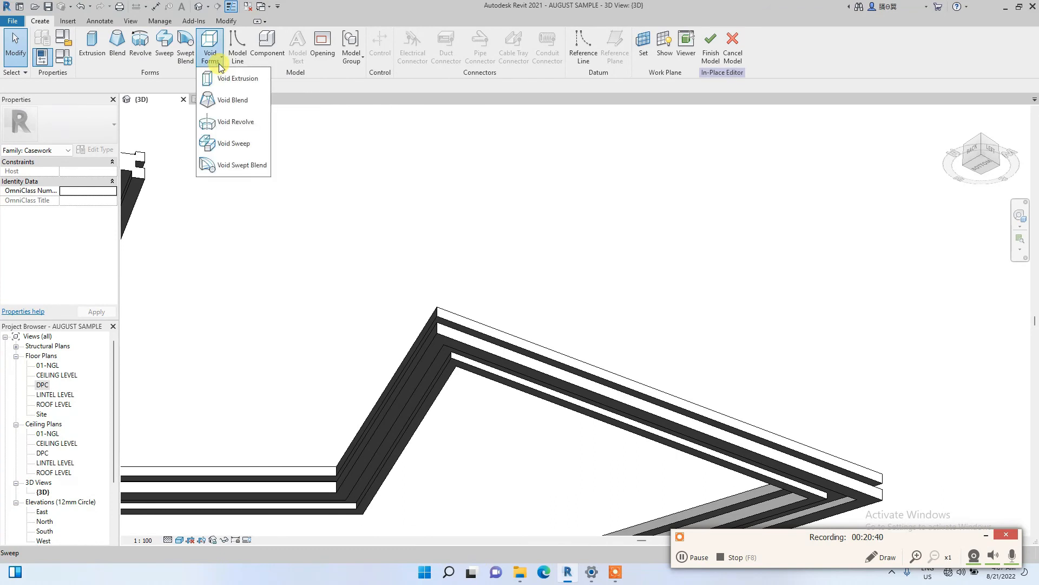
{"action": "left_click", "coordinate": [238, 144]}
{"action": "mouse_move", "coordinate": [480, 309]}
{"action": "middle_mouse_down"}
{"action": "mouse_move", "coordinate": [598, 306]}
{"action": "mouse_move", "coordinate": [647, 252]}
{"action": "middle_mouse_up"}
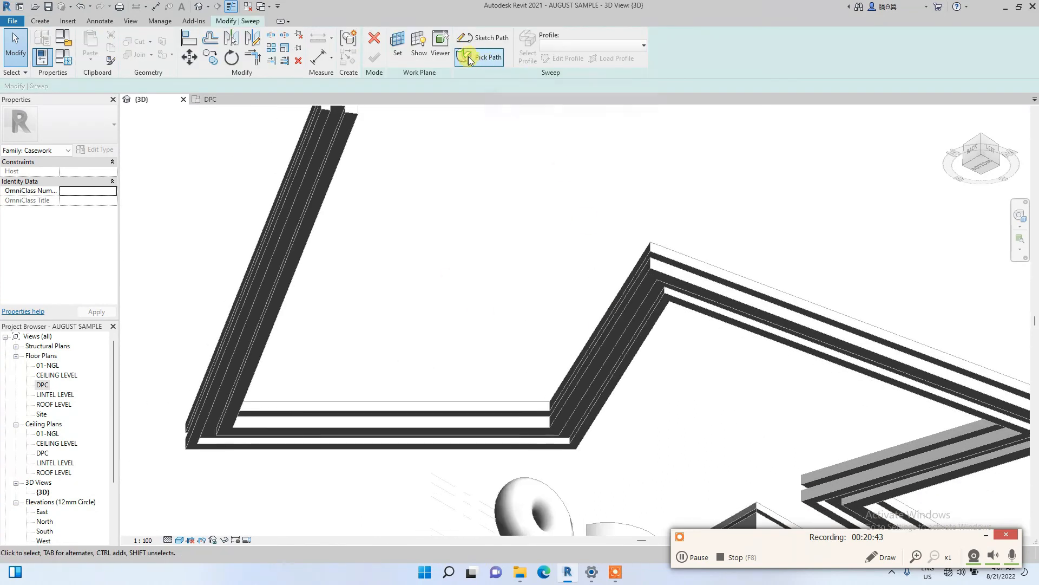
{"action": "middle_click_drag", "start_coordinate": [437, 107], "coordinate": [418, 174]}
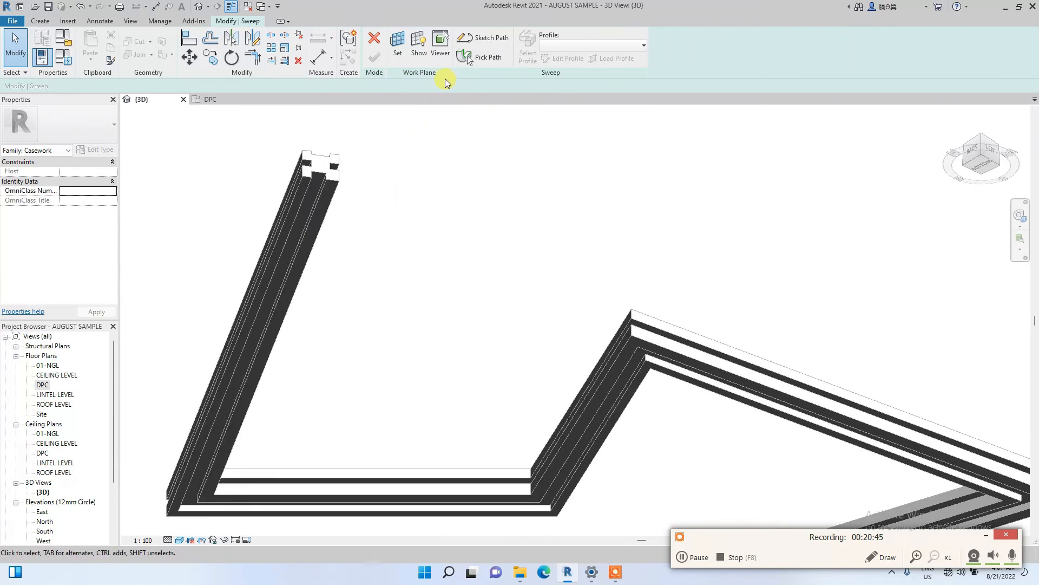
{"action": "left_click", "coordinate": [472, 58]}
{"action": "middle_click_drag", "start_coordinate": [311, 391], "coordinate": [352, 299]}
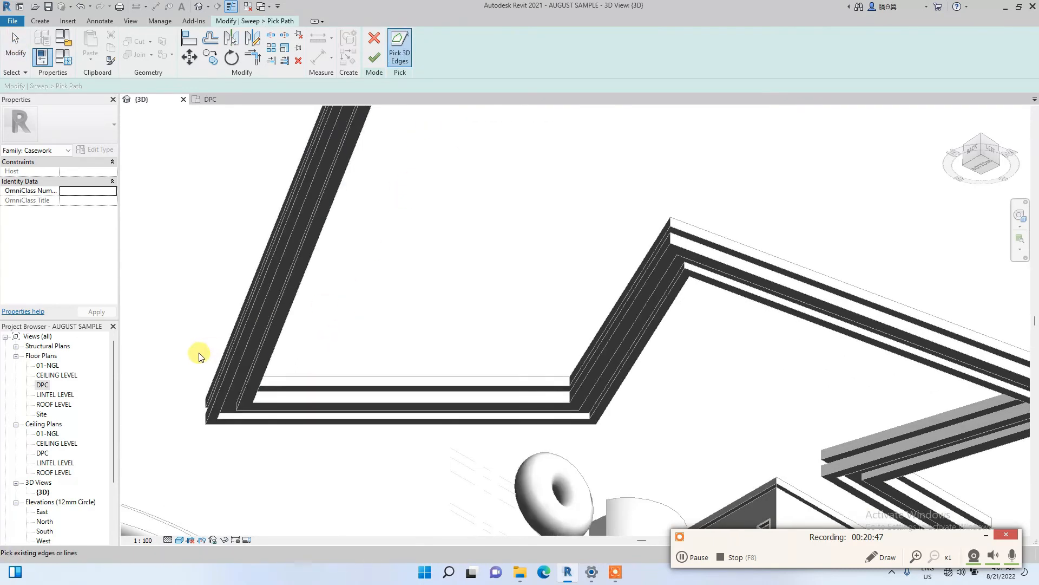
{"action": "left_click", "coordinate": [231, 365]}
{"action": "left_click", "coordinate": [474, 425]}
{"action": "left_click", "coordinate": [619, 386]}
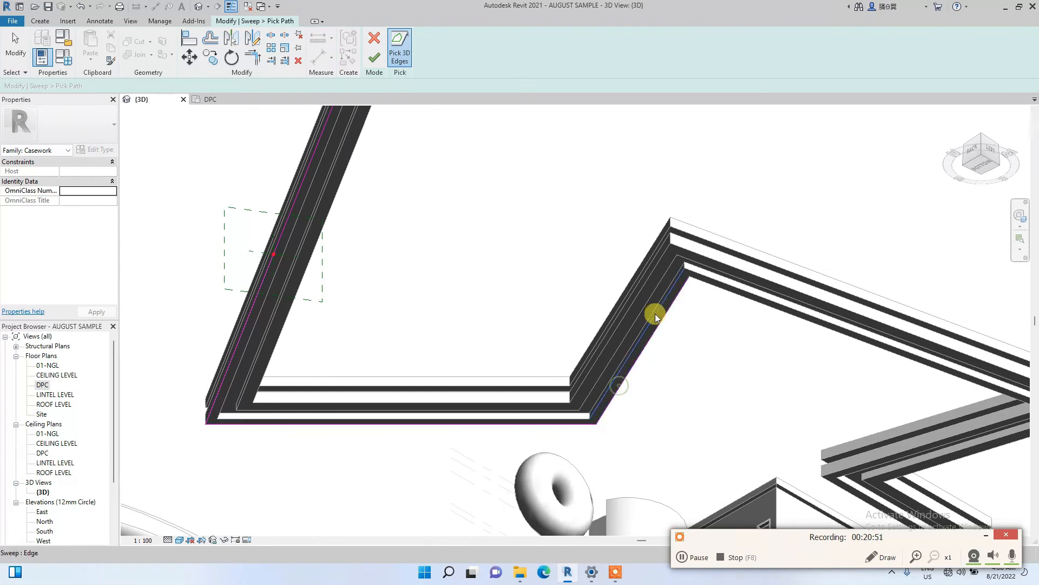
Step: Extend the void sweep path along the lower edges of the remaining zigzag segments and turn to the back view
{"action": "left_click", "coordinate": [726, 295]}
{"action": "scroll", "coordinate": [732, 314], "scroll_direction": "down", "scroll_amount": 3}
{"action": "scroll", "coordinate": [805, 427], "scroll_direction": "up", "scroll_amount": 4}
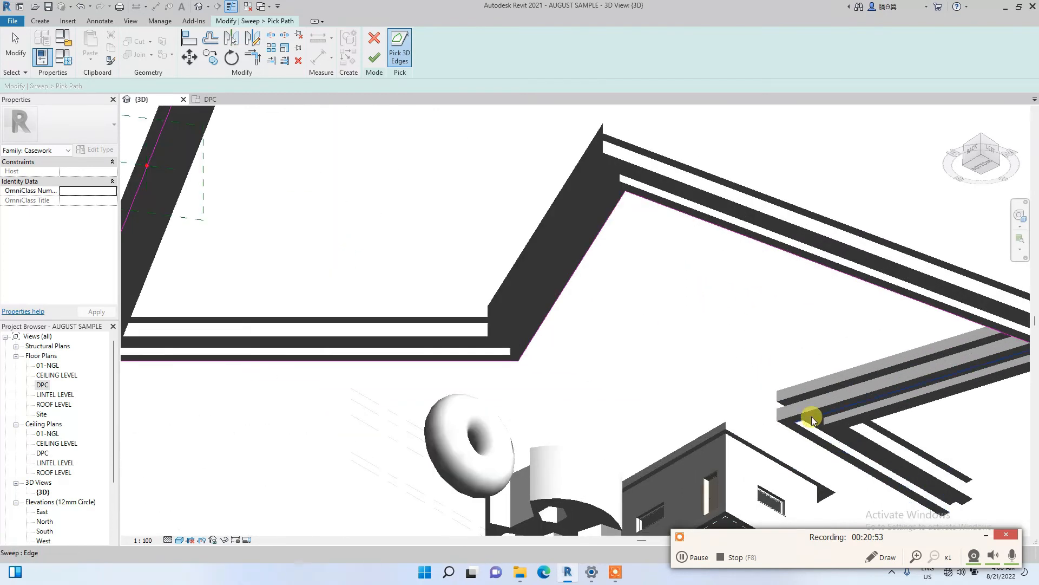
{"action": "left_click", "coordinate": [810, 412]}
{"action": "scroll", "coordinate": [754, 417], "scroll_direction": "down", "scroll_amount": 2}
{"action": "scroll", "coordinate": [754, 416], "scroll_direction": "down", "scroll_amount": 1}
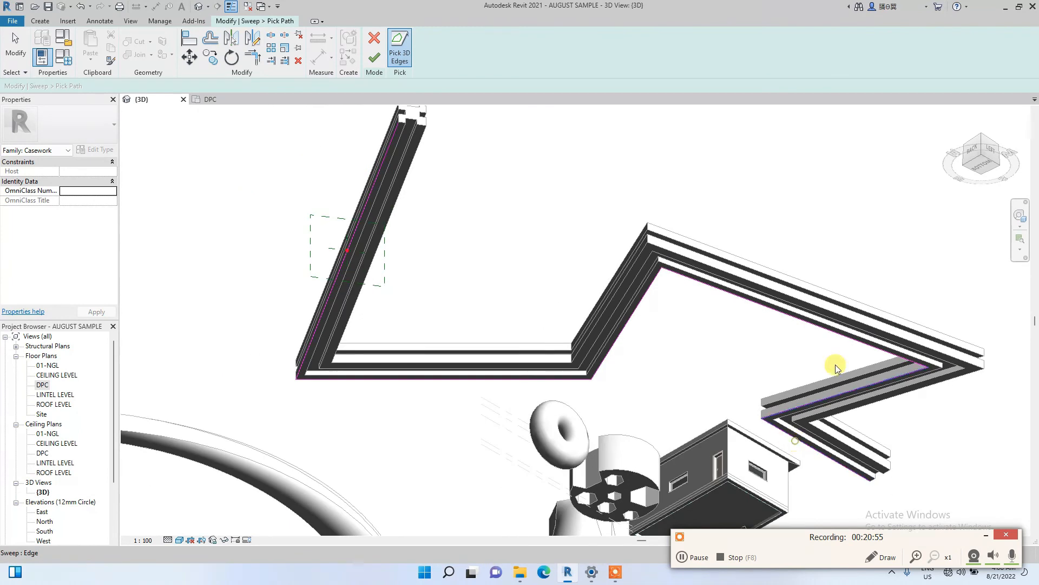
{"action": "left_click", "coordinate": [993, 154]}
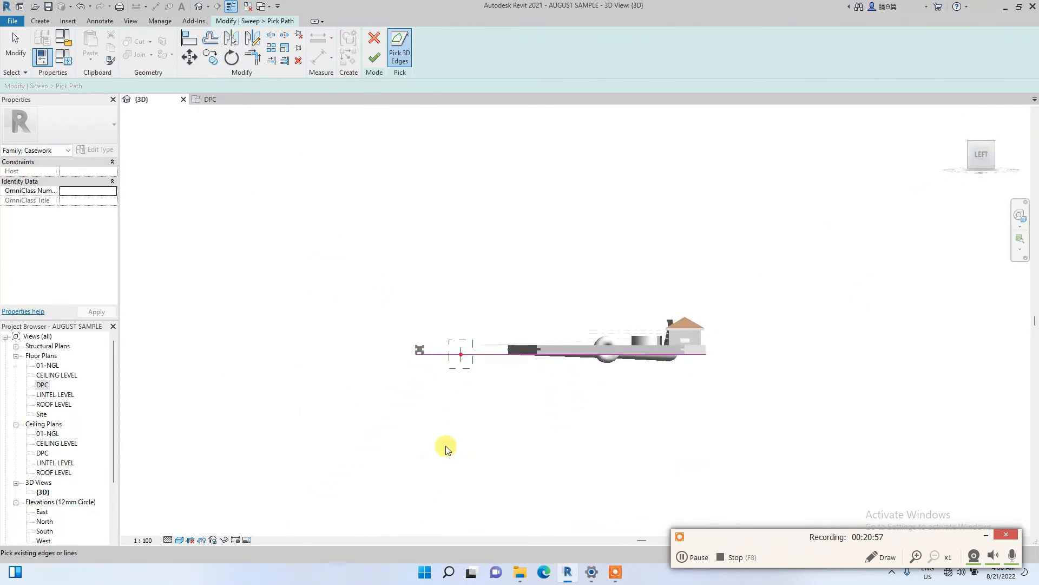
{"action": "mouse_move", "coordinate": [978, 157]}
{"action": "left_mouse_down"}
{"action": "mouse_move", "coordinate": [968, 151]}
{"action": "mouse_move", "coordinate": [996, 156]}
{"action": "left_mouse_up"}
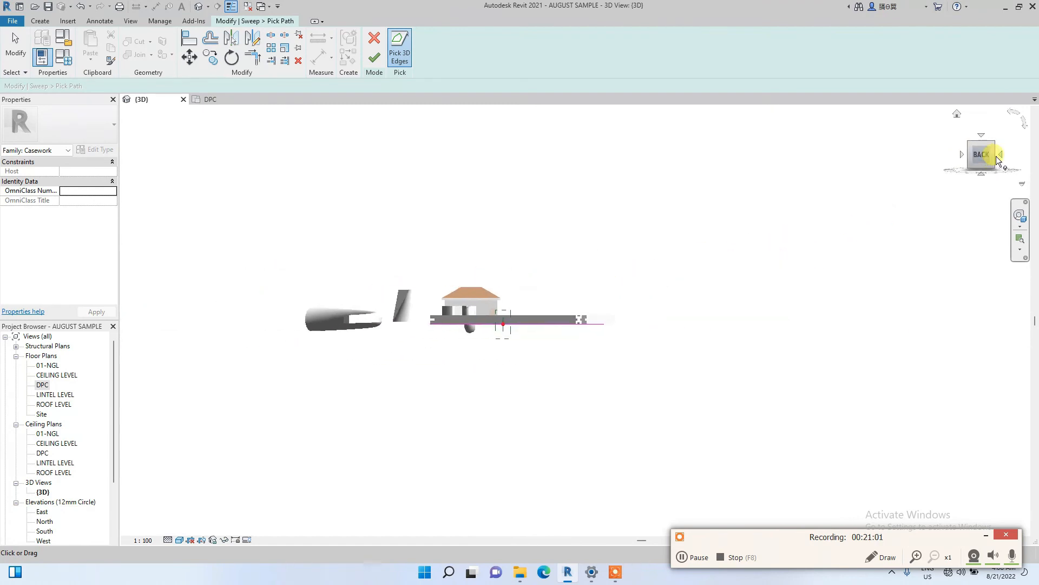
Step: Finish the void sweep path and open its profile sketch for editing, facing the end of the zigzag
{"action": "left_click", "coordinate": [996, 156]}
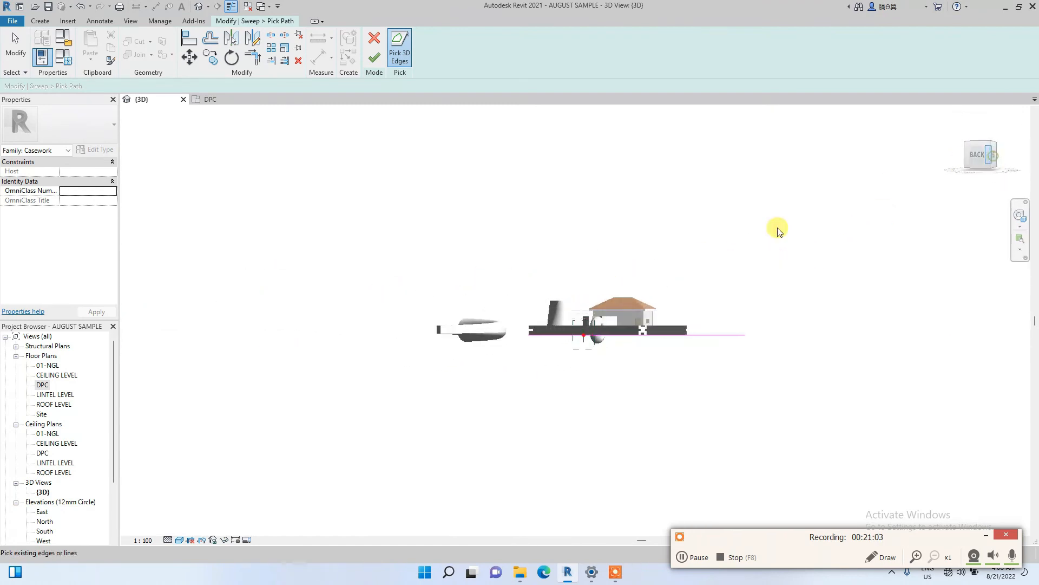
{"action": "scroll", "coordinate": [531, 331], "scroll_direction": "up", "scroll_amount": 6}
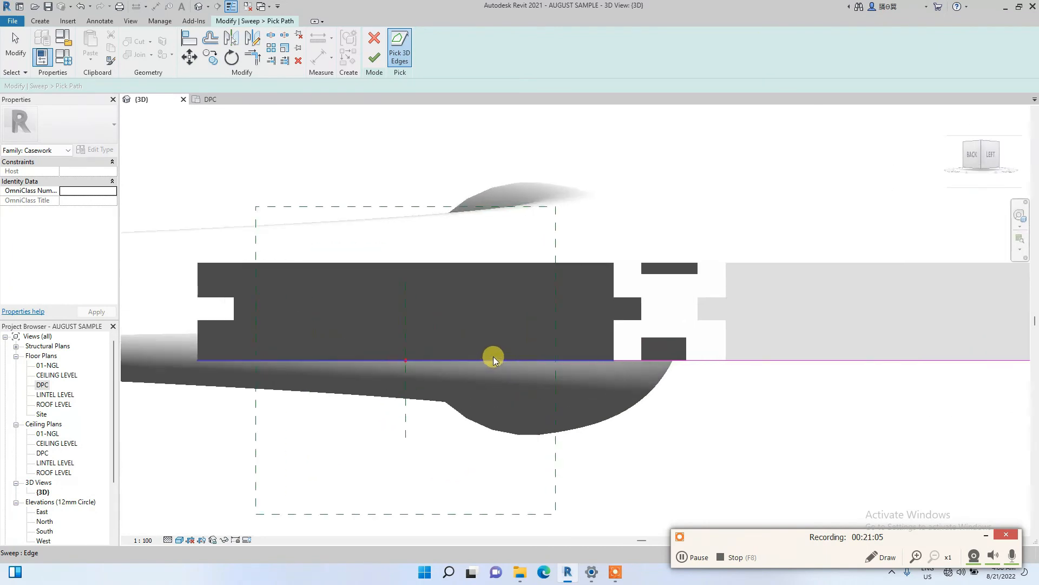
{"action": "scroll", "coordinate": [493, 356], "scroll_direction": "down", "scroll_amount": 5}
{"action": "left_click", "coordinate": [375, 58]}
{"action": "left_click_drag", "start_coordinate": [984, 156], "coordinate": [946, 163]}
{"action": "scroll", "coordinate": [482, 349], "scroll_direction": "up", "scroll_amount": 5}
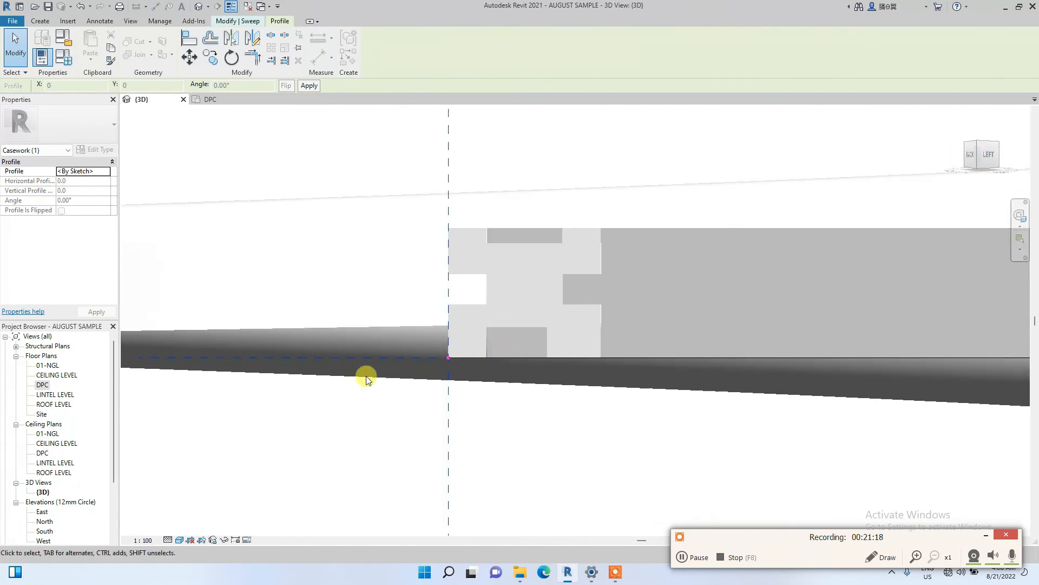
{"action": "scroll", "coordinate": [453, 315], "scroll_direction": "up", "scroll_amount": 2}
{"action": "left_click", "coordinate": [257, 21]}
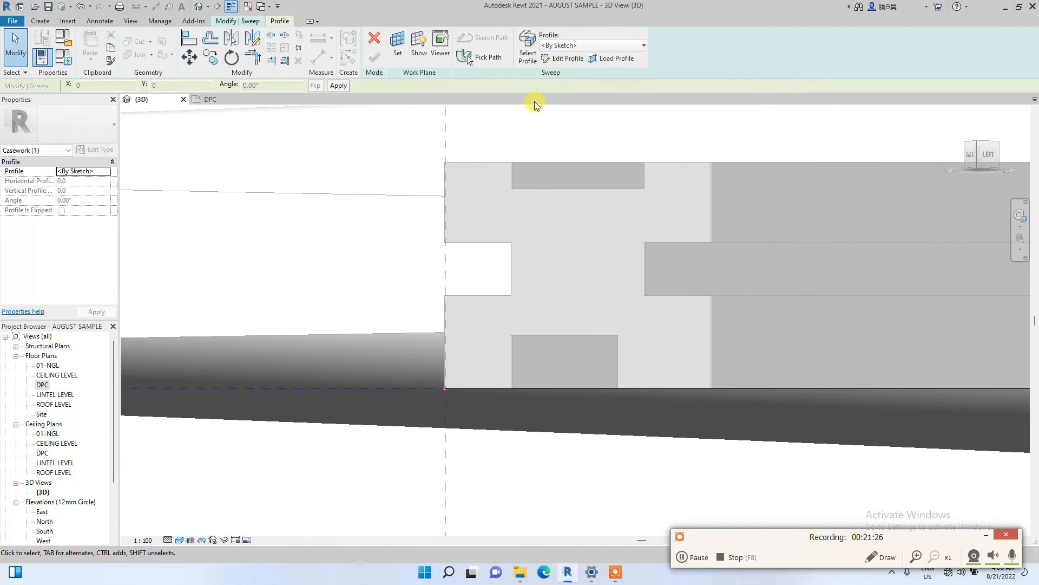
{"action": "left_click", "coordinate": [565, 60]}
{"action": "scroll", "coordinate": [442, 385], "scroll_direction": "up", "scroll_amount": 3}
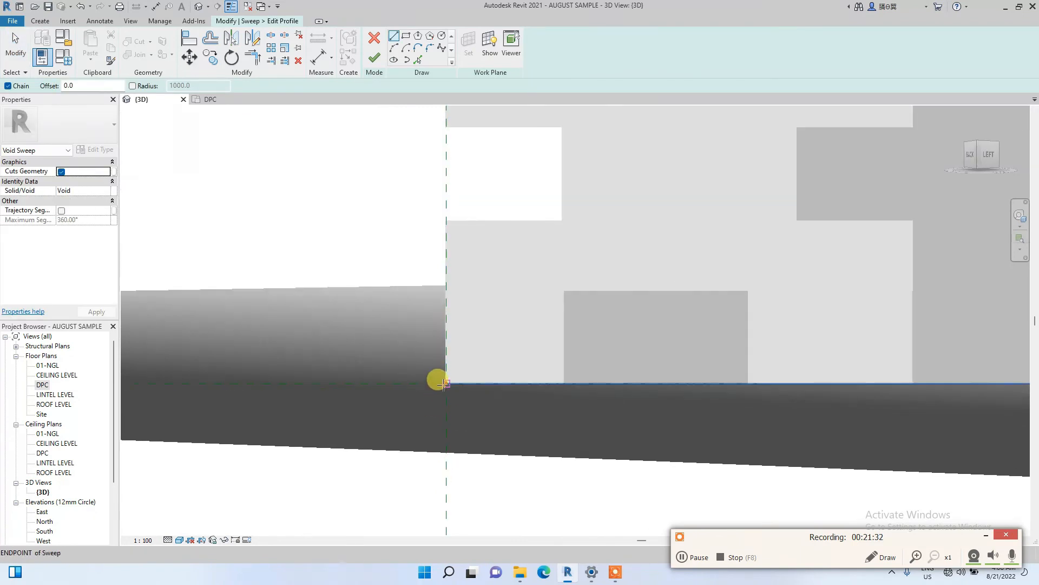
Step: Sketch a closed fillet profile at the lower corner on the path start: two lines about 300 mm long joined by a 300 mm radius arc
{"action": "left_click", "coordinate": [445, 383]}
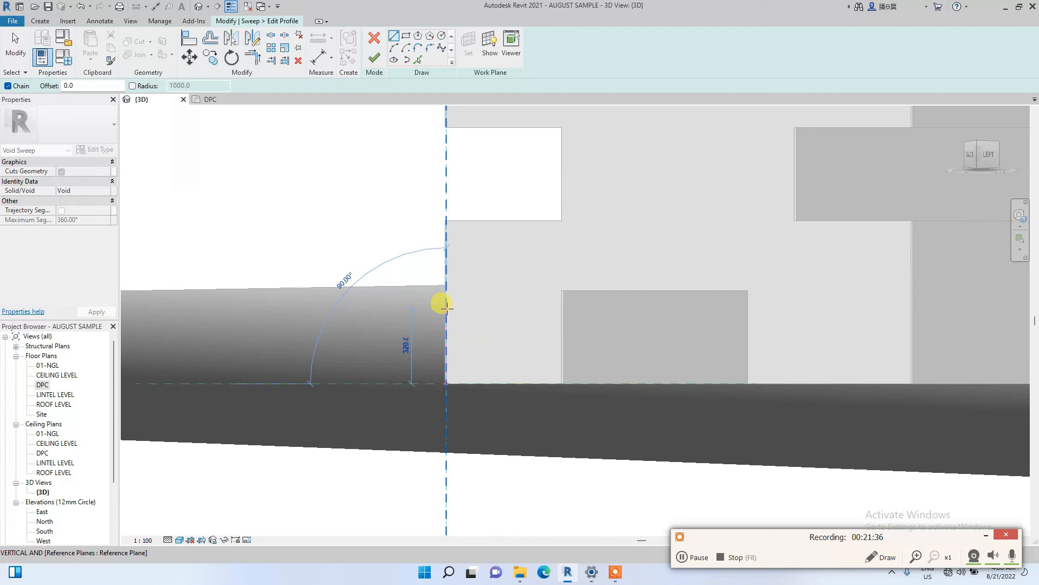
{"action": "left_click", "coordinate": [446, 319]}
{"action": "key", "text": "Escape"}
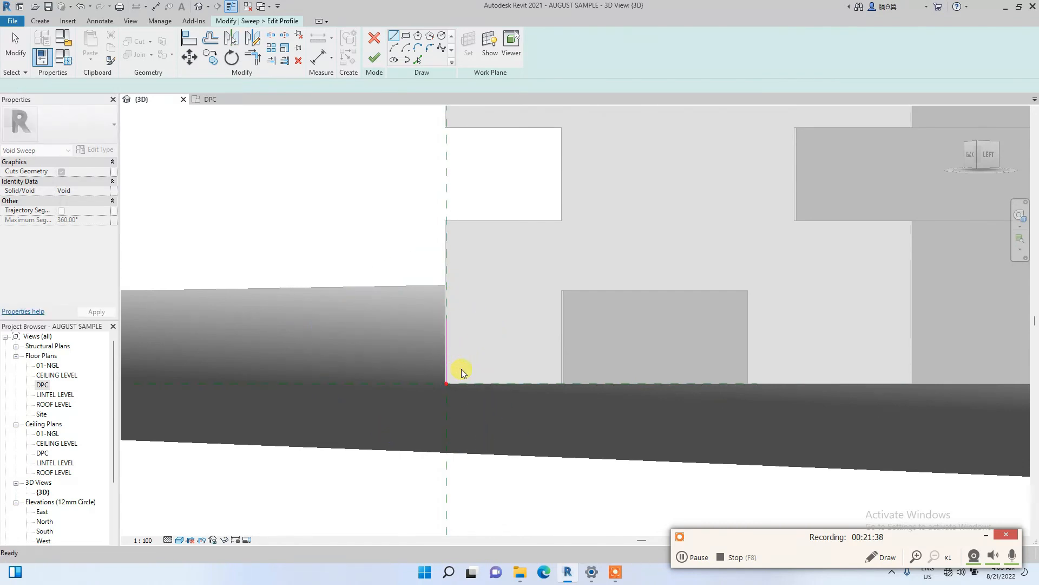
{"action": "left_click", "coordinate": [446, 383]}
{"action": "left_click", "coordinate": [517, 381]}
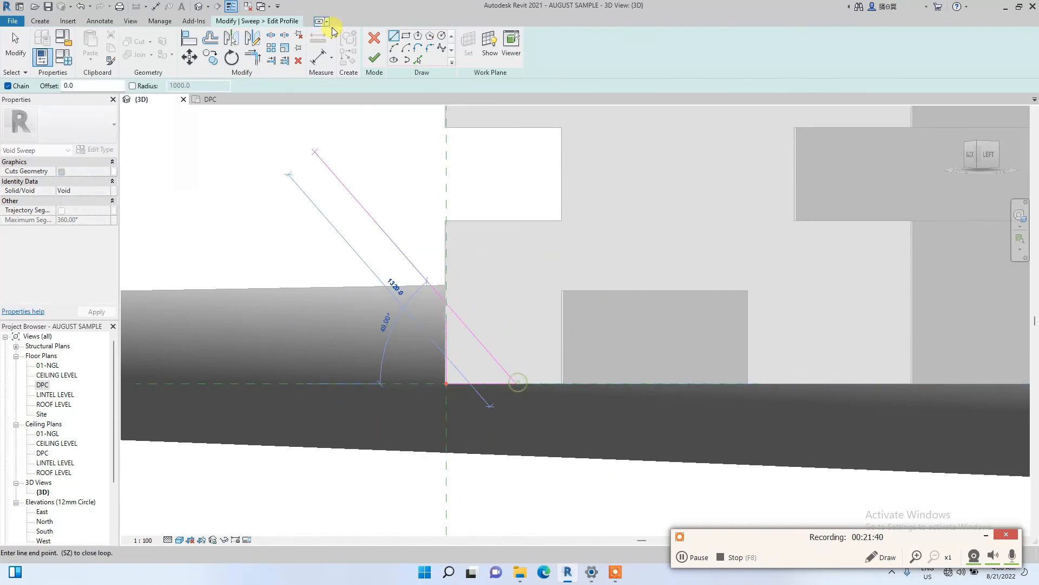
{"action": "left_click", "coordinate": [397, 52]}
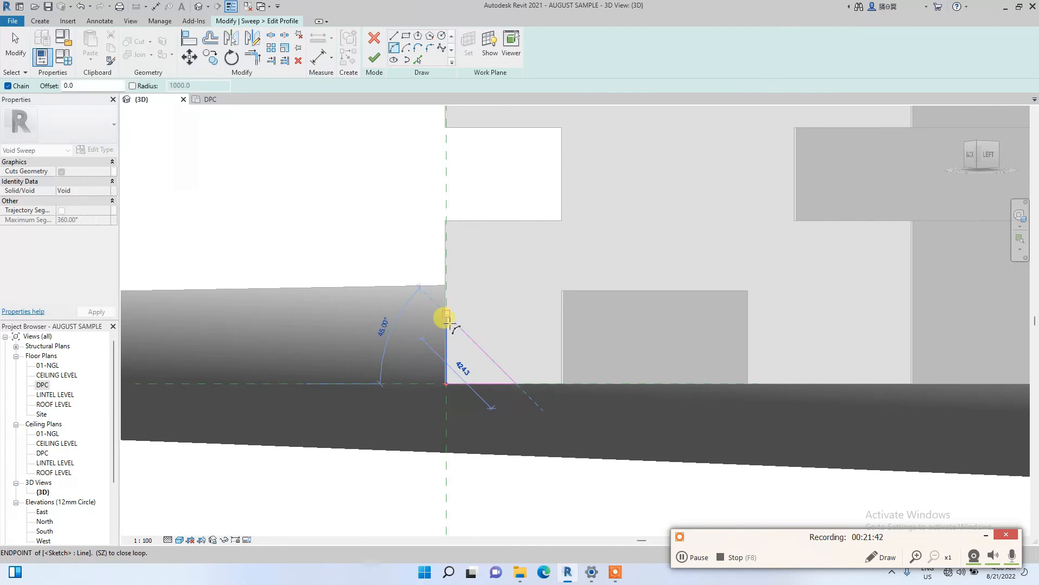
{"action": "scroll", "coordinate": [470, 328], "scroll_direction": "down", "scroll_amount": 3}
{"action": "scroll", "coordinate": [703, 357], "scroll_direction": "up", "scroll_amount": 2}
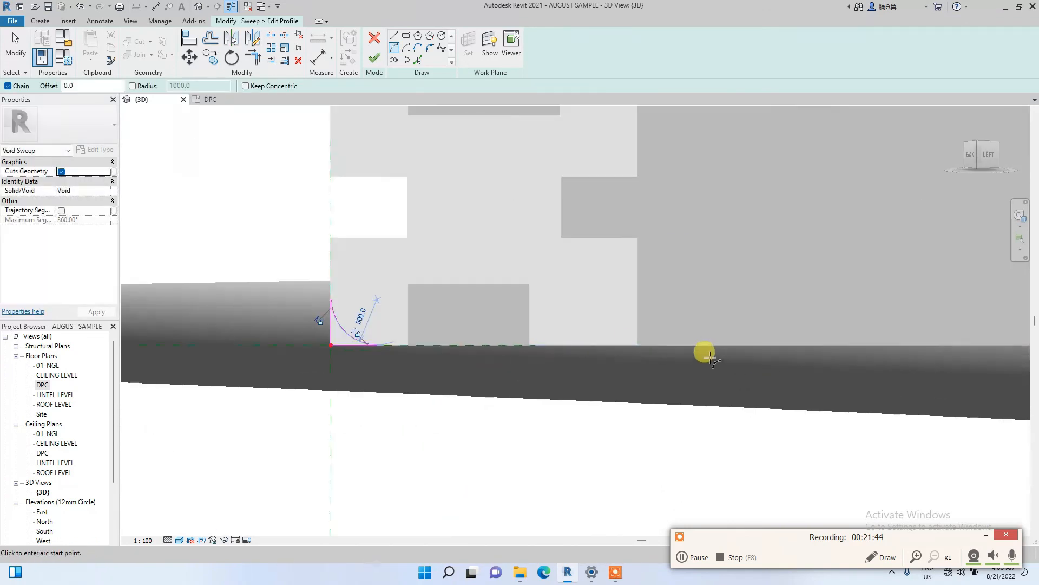
Step: Sketch a matching fillet profile at the opposite lower corner of the section, with two lines and a 300 mm radius arc
{"action": "left_click", "coordinate": [395, 37]}
{"action": "left_click", "coordinate": [627, 343]}
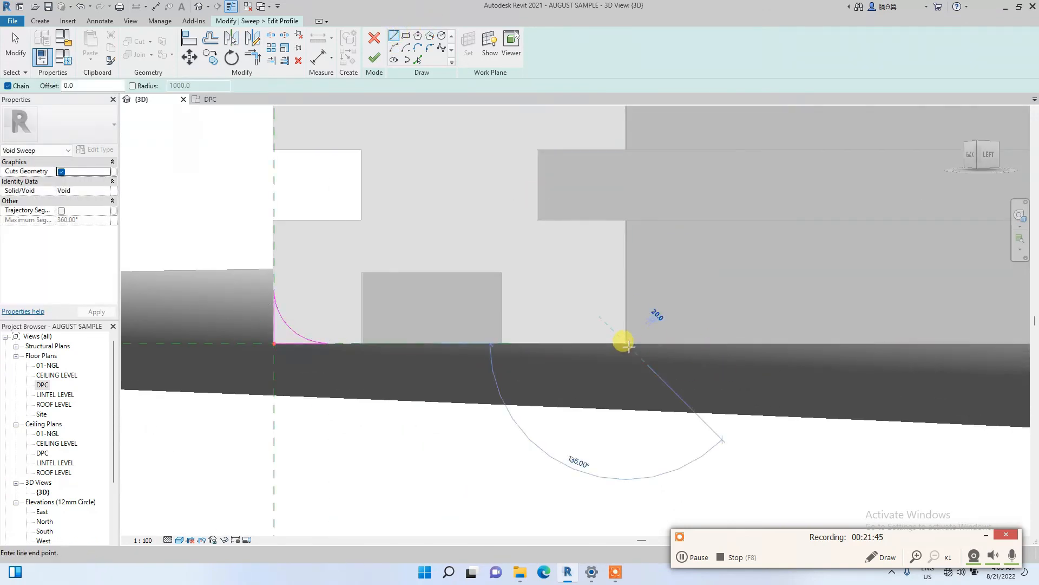
{"action": "left_click", "coordinate": [627, 287]}
{"action": "key", "text": "Escape"}
{"action": "left_click", "coordinate": [623, 346]}
{"action": "left_click", "coordinate": [573, 344]}
{"action": "left_click", "coordinate": [420, 108]}
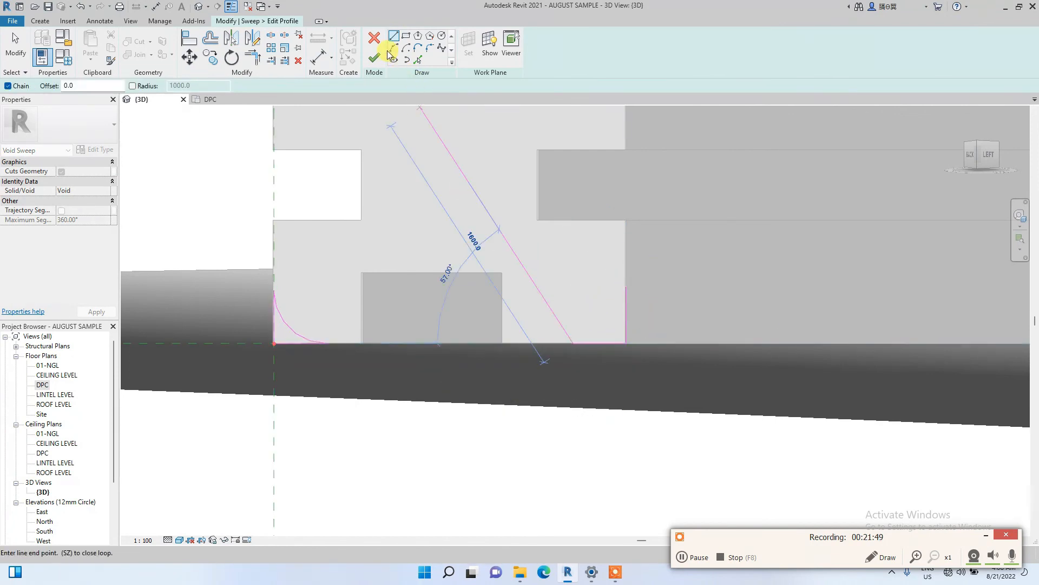
{"action": "left_click", "coordinate": [393, 51]}
{"action": "left_click", "coordinate": [626, 288]}
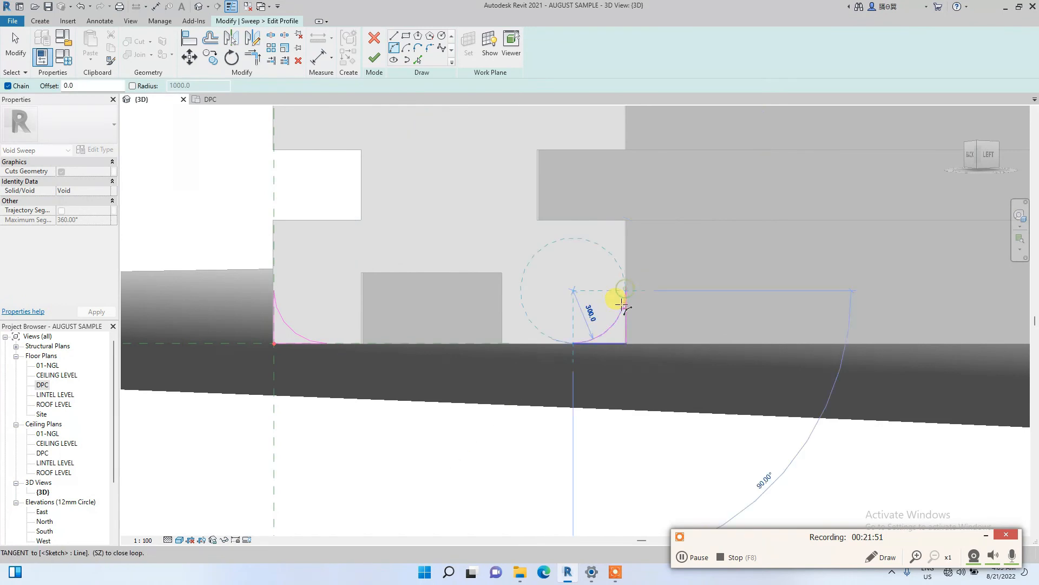
{"action": "left_click", "coordinate": [619, 308]}
{"action": "left_click", "coordinate": [620, 308]}
Step: Trim the second corner's arc and vertical line to a clean corner where they meet
{"action": "scroll", "coordinate": [630, 295], "scroll_direction": "up", "scroll_amount": 4}
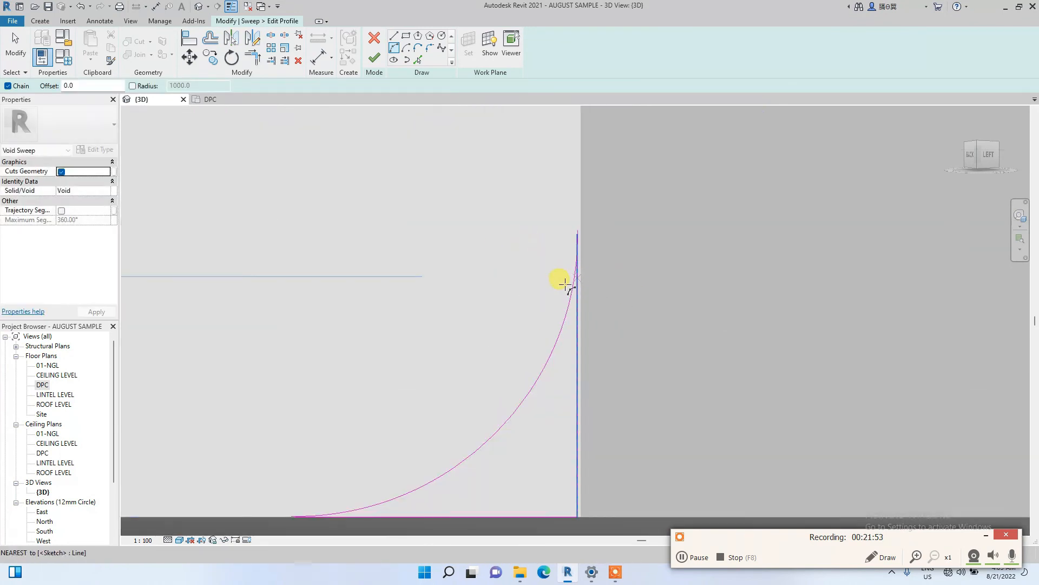
{"action": "scroll", "coordinate": [564, 280], "scroll_direction": "up", "scroll_amount": 6}
{"action": "key", "text": "Escape"}
{"action": "scroll", "coordinate": [550, 281], "scroll_direction": "down", "scroll_amount": 7}
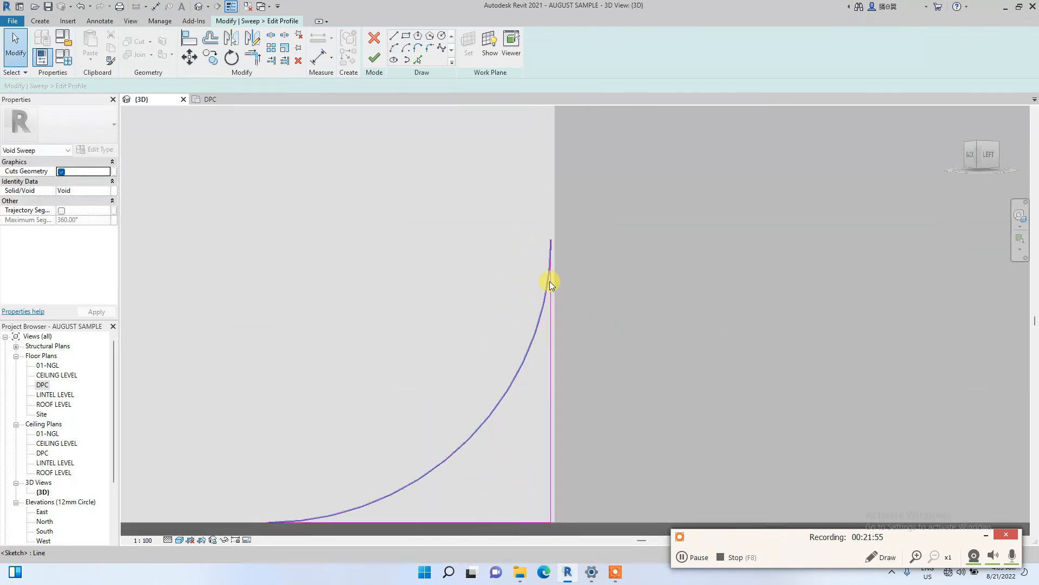
{"action": "left_click", "coordinate": [259, 58]}
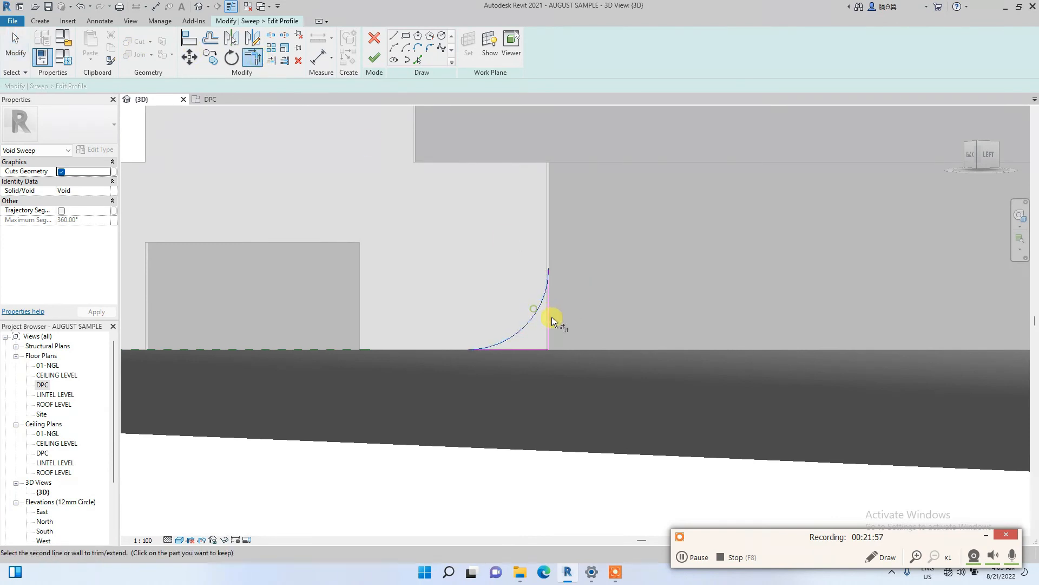
{"action": "middle_click_drag", "start_coordinate": [535, 242], "coordinate": [543, 407]}
{"action": "scroll", "coordinate": [547, 408], "scroll_direction": "down", "scroll_amount": 4}
{"action": "key", "text": "Escape"}
Step: Mirror both lower corner profiles upward about a horizontal axis drawn through the middle of the side notch
{"action": "mouse_move", "coordinate": [616, 395]}
{"action": "left_mouse_down"}
{"action": "mouse_move", "coordinate": [612, 421]}
{"action": "mouse_move", "coordinate": [504, 499]}
{"action": "left_mouse_up"}
{"action": "scroll", "coordinate": [294, 482], "scroll_direction": "up", "scroll_amount": 5}
{"action": "left_click", "coordinate": [327, 468], "text": "ctrl"}
{"action": "left_click", "coordinate": [333, 446], "text": "ctrl"}
{"action": "left_click", "coordinate": [310, 430], "text": "ctrl"}
{"action": "left_click", "coordinate": [253, 39]}
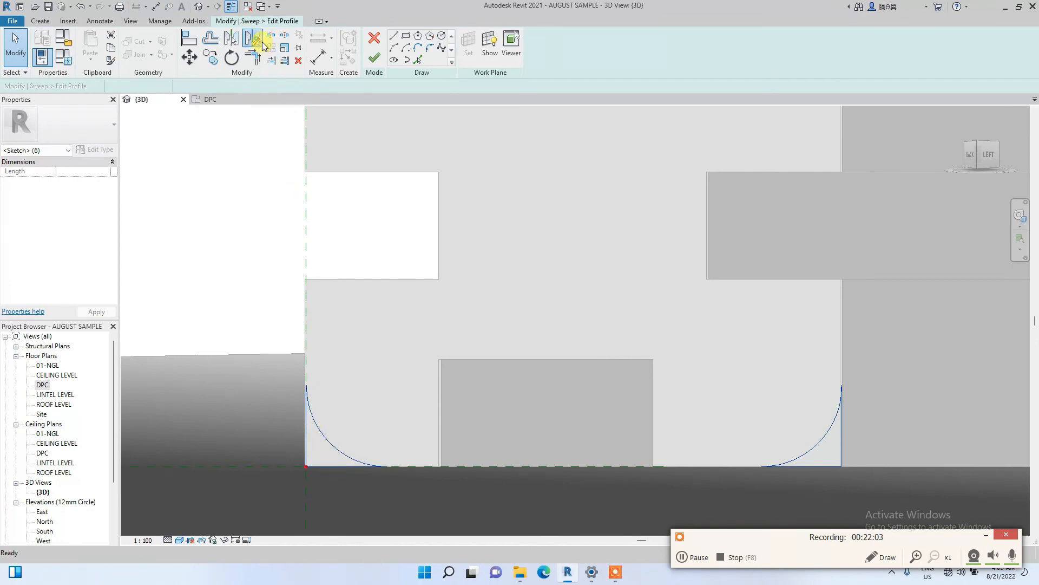
{"action": "left_click", "coordinate": [437, 229]}
{"action": "left_click", "coordinate": [478, 225]}
Step: Move the two mirrored corner profiles down so their outer corners align with the section's upper edge
{"action": "scroll", "coordinate": [482, 238], "scroll_direction": "down", "scroll_amount": 3}
{"action": "left_click_drag", "start_coordinate": [660, 119], "coordinate": [574, 180]}
{"action": "left_click_drag", "start_coordinate": [322, 193], "coordinate": [319, 189]}
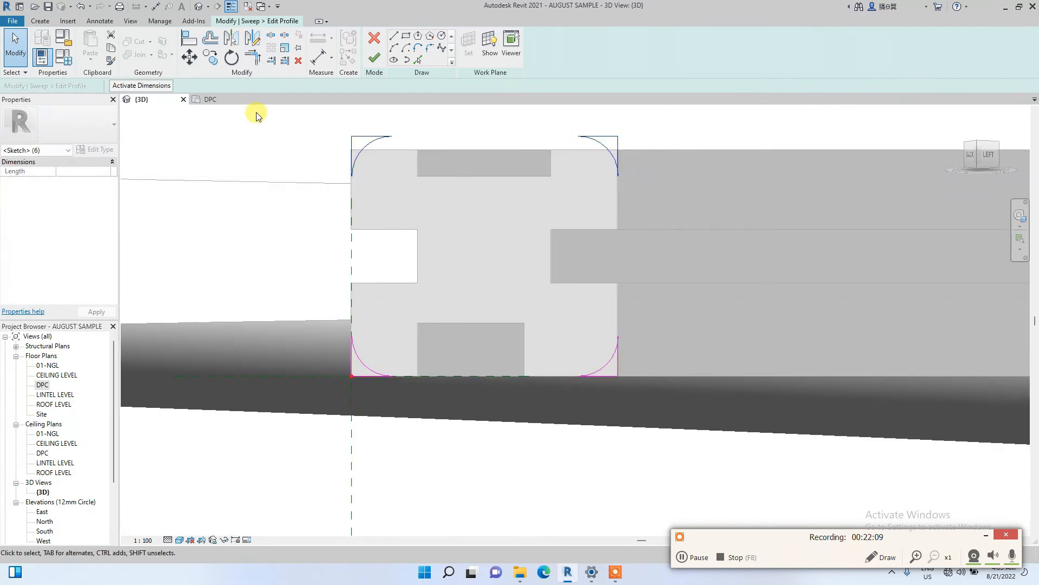
{"action": "left_click", "coordinate": [189, 57]}
{"action": "scroll", "coordinate": [374, 138], "scroll_direction": "up", "scroll_amount": 2}
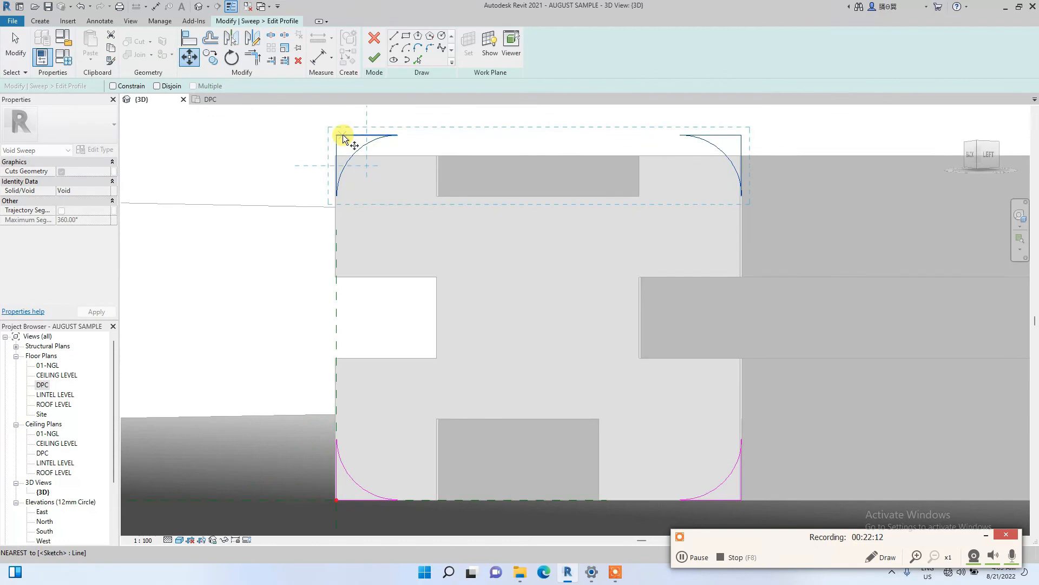
{"action": "left_click", "coordinate": [337, 133]}
{"action": "left_click", "coordinate": [340, 157]}
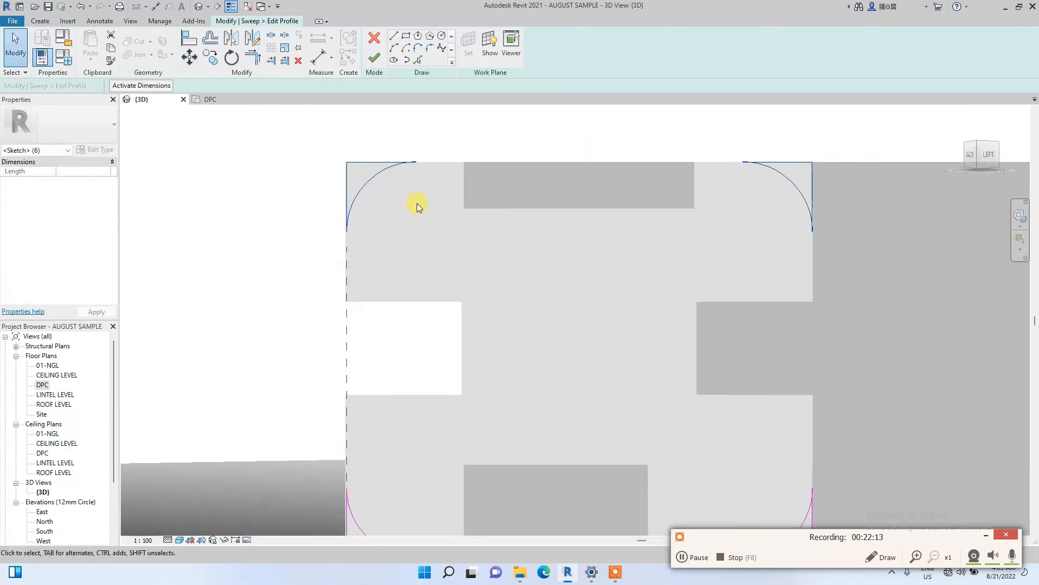
Step: Finish the four-corner profile sketch and complete the void sweep along the zigzag
{"action": "left_click", "coordinate": [374, 57]}
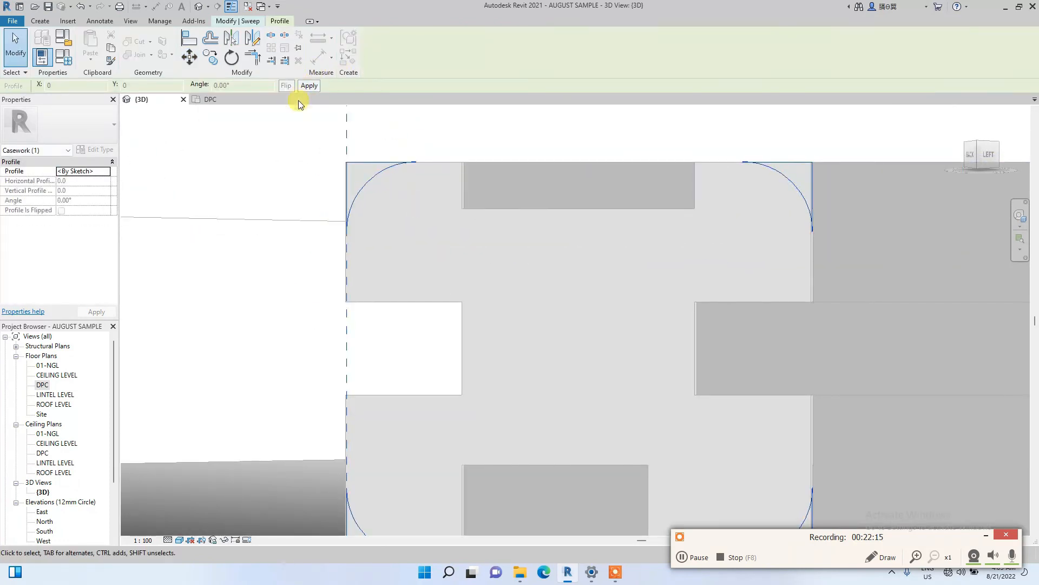
{"action": "left_click", "coordinate": [280, 172]}
{"action": "left_click", "coordinate": [374, 58]}
{"action": "scroll", "coordinate": [371, 251], "scroll_direction": "down", "scroll_amount": 5}
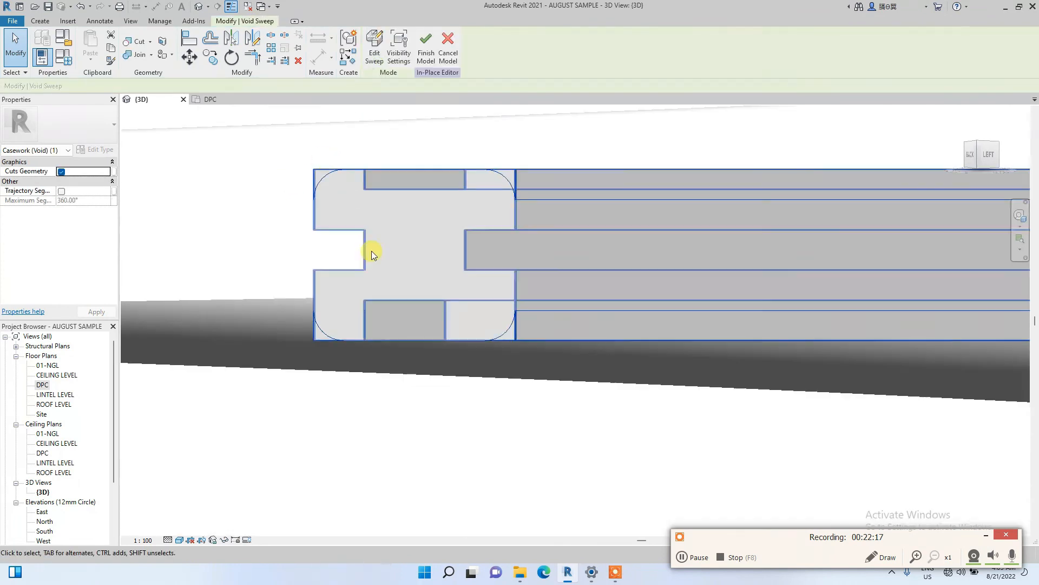
Step: Examine the rounded edges along the zigzag and at its corners from an angled back view
{"action": "mouse_move", "coordinate": [941, 187]}
{"action": "middle_mouse_down", "text": "shift"}
{"action": "mouse_move", "coordinate": [993, 186]}
{"action": "mouse_move", "coordinate": [209, 162]}
{"action": "mouse_move", "coordinate": [171, 192]}
{"action": "middle_mouse_up", "text": "shift"}
{"action": "left_click_drag", "start_coordinate": [171, 193], "coordinate": [968, 151]}
{"action": "scroll", "coordinate": [844, 227], "scroll_direction": "down", "scroll_amount": 3}
{"action": "middle_click_drag", "start_coordinate": [651, 299], "coordinate": [381, 451]}
{"action": "scroll", "coordinate": [297, 224], "scroll_direction": "up", "scroll_amount": 3}
{"action": "scroll", "coordinate": [348, 220], "scroll_direction": "down", "scroll_amount": 4}
{"action": "middle_click_drag", "start_coordinate": [637, 345], "coordinate": [307, 368]}
{"action": "middle_click_drag", "start_coordinate": [654, 166], "coordinate": [560, 199]}
{"action": "scroll", "coordinate": [560, 199], "scroll_direction": "up", "scroll_amount": 1}
{"action": "scroll", "coordinate": [558, 201], "scroll_direction": "up", "scroll_amount": 3}
{"action": "scroll", "coordinate": [450, 233], "scroll_direction": "up", "scroll_amount": 2}
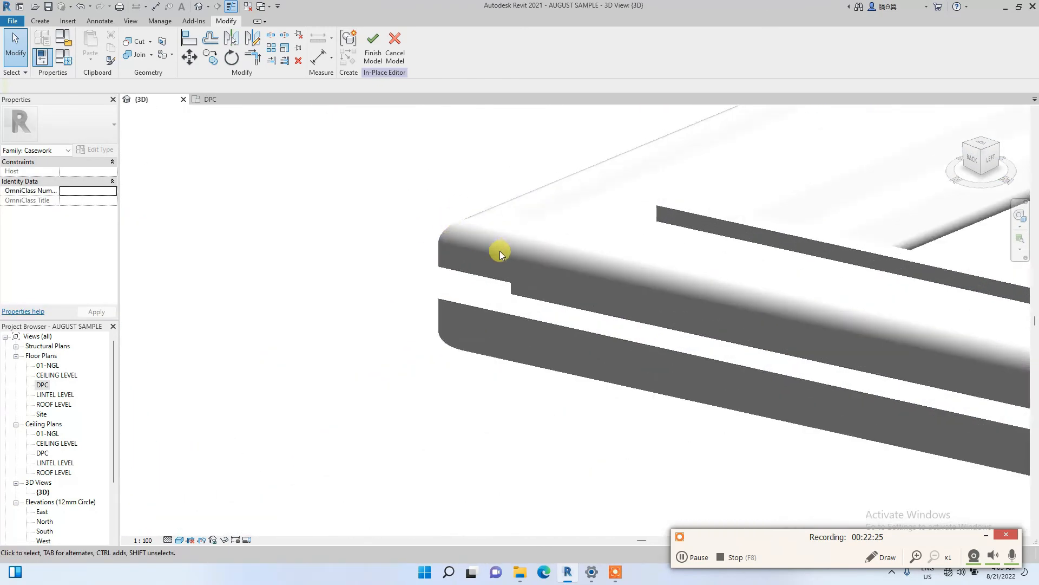
{"action": "scroll", "coordinate": [387, 241], "scroll_direction": "down", "scroll_amount": 2}
{"action": "scroll", "coordinate": [511, 238], "scroll_direction": "down", "scroll_amount": 3}
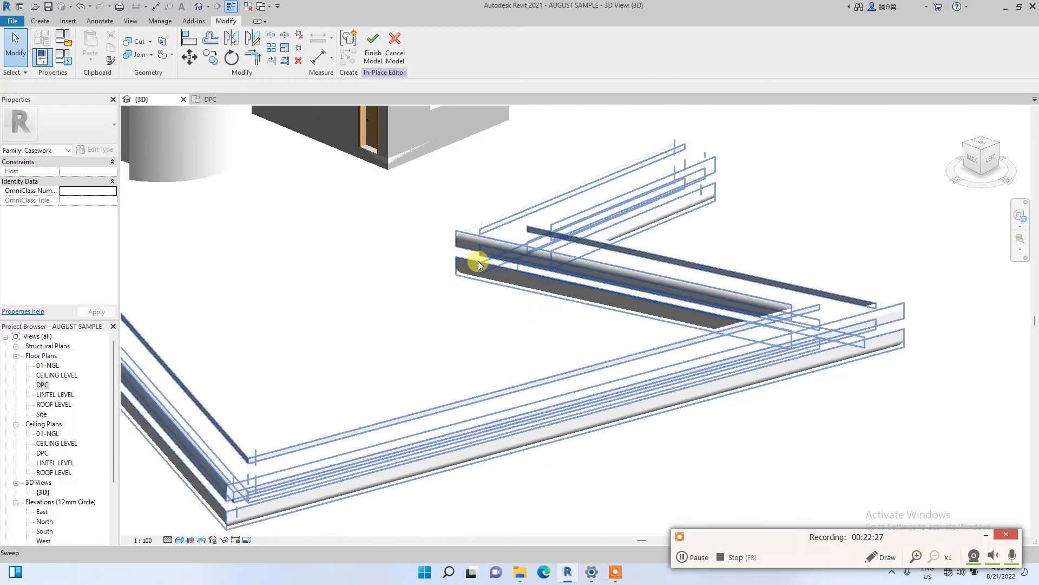
{"action": "scroll", "coordinate": [833, 257], "scroll_direction": "down", "scroll_amount": 2}
{"action": "scroll", "coordinate": [837, 257], "scroll_direction": "down", "scroll_amount": 1}
{"action": "scroll", "coordinate": [406, 301], "scroll_direction": "up", "scroll_amount": 3}
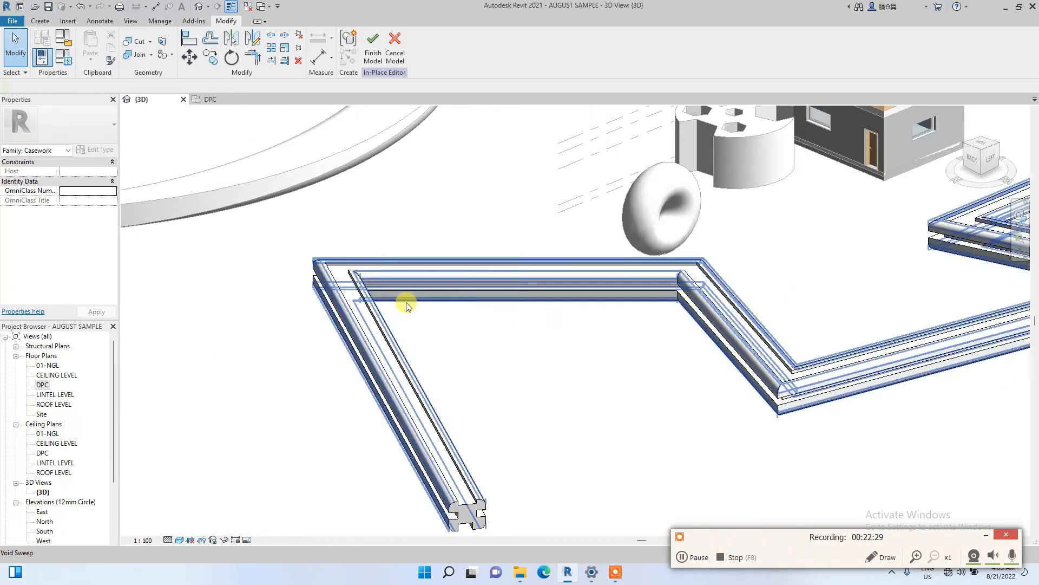
{"action": "scroll", "coordinate": [243, 213], "scroll_direction": "up", "scroll_amount": 2}
{"action": "scroll", "coordinate": [292, 211], "scroll_direction": "down", "scroll_amount": 3}
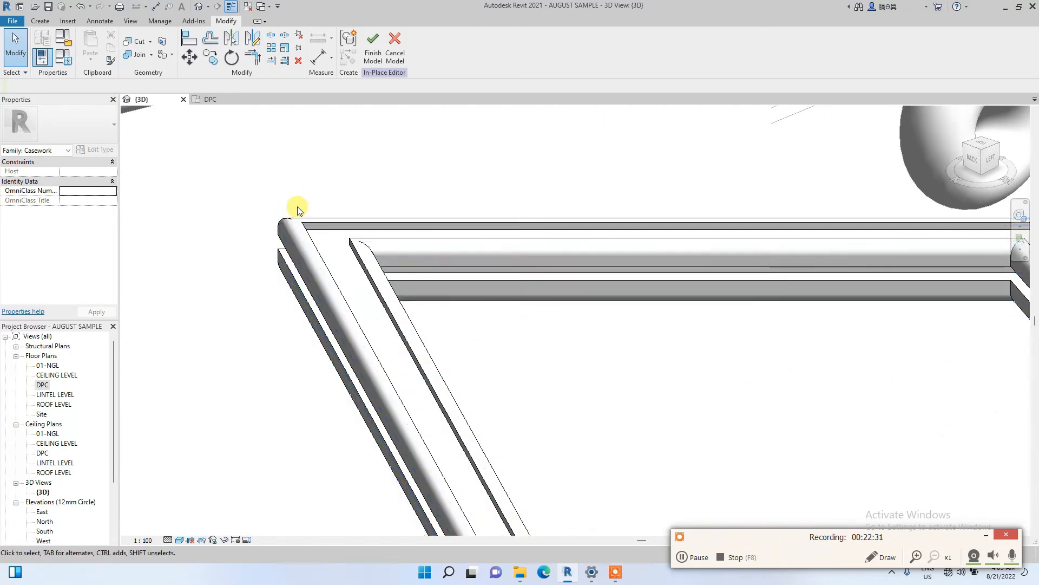
{"action": "scroll", "coordinate": [314, 222], "scroll_direction": "up", "scroll_amount": 3}
{"action": "scroll", "coordinate": [255, 212], "scroll_direction": "up", "scroll_amount": 3}
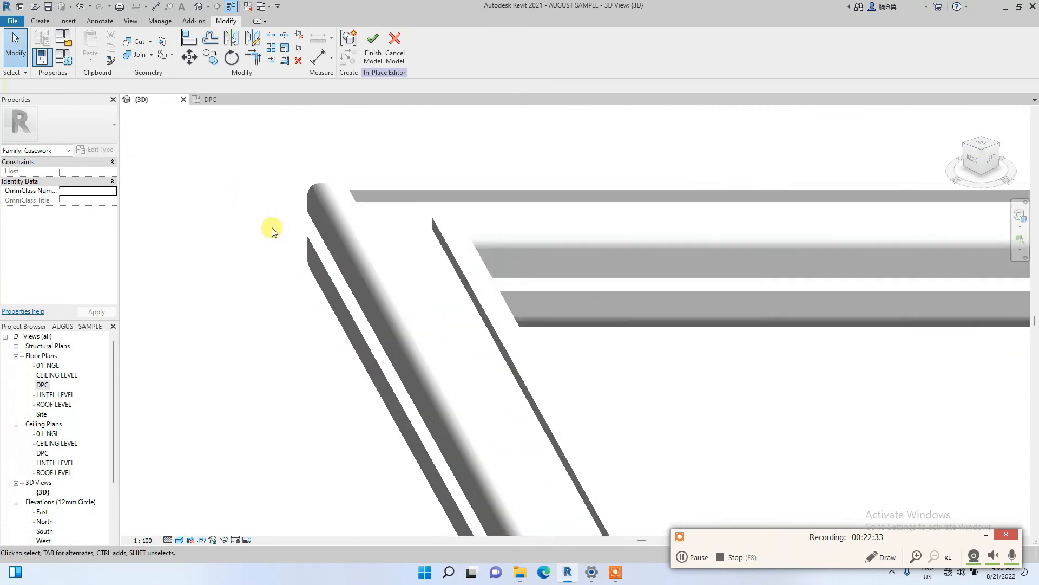
{"action": "scroll", "coordinate": [311, 222], "scroll_direction": "down", "scroll_amount": 1}
{"action": "scroll", "coordinate": [330, 216], "scroll_direction": "up", "scroll_amount": 1}
{"action": "scroll", "coordinate": [343, 244], "scroll_direction": "down", "scroll_amount": 5}
Step: Finish the in-place zigzag casework model and view all the components around the house from the right-back corner
{"action": "left_click", "coordinate": [373, 51]}
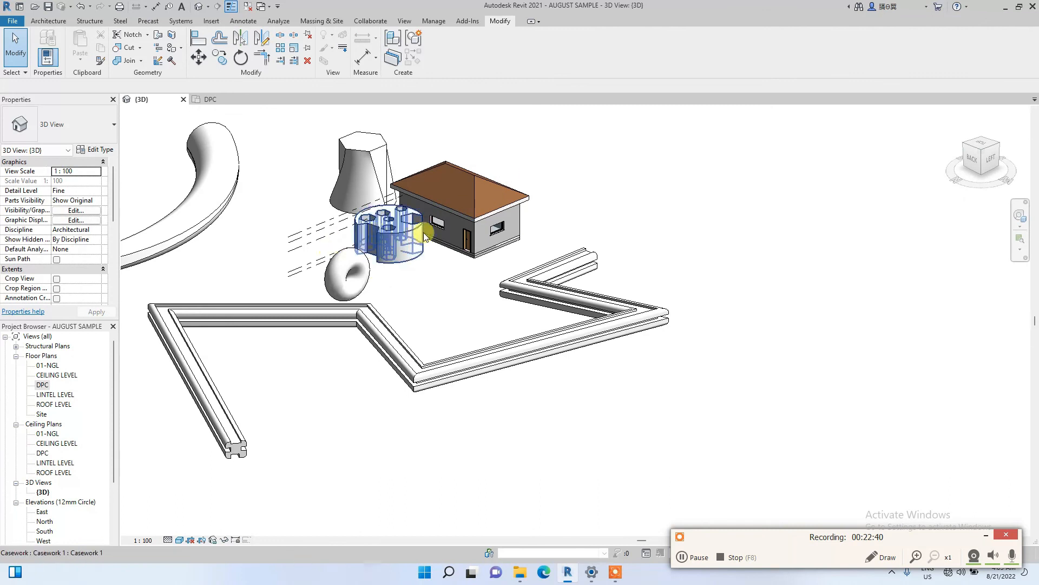
{"action": "left_click", "coordinate": [982, 159]}
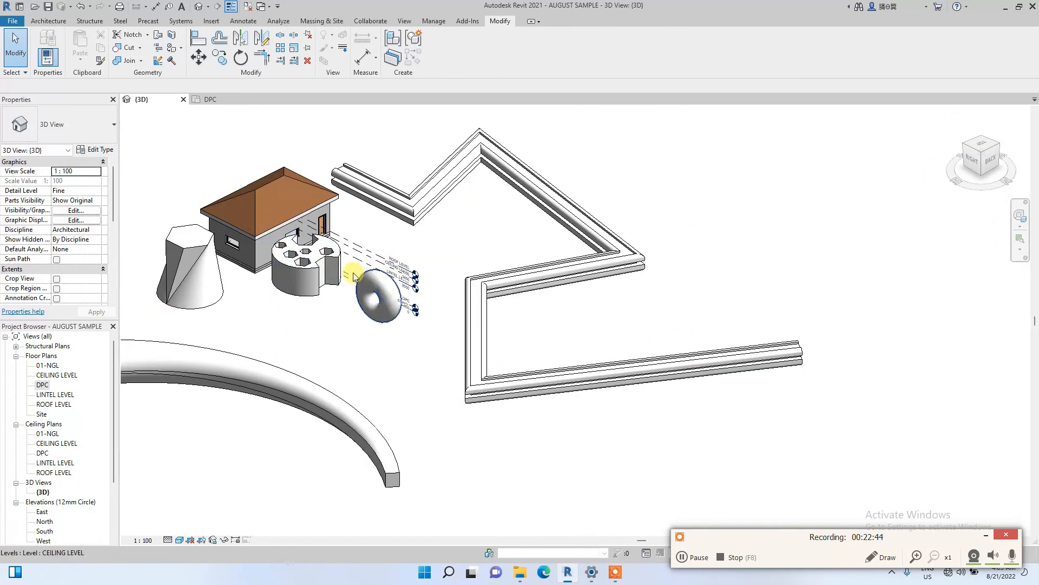
{"action": "middle_click_drag", "start_coordinate": [234, 284], "coordinate": [497, 292]}
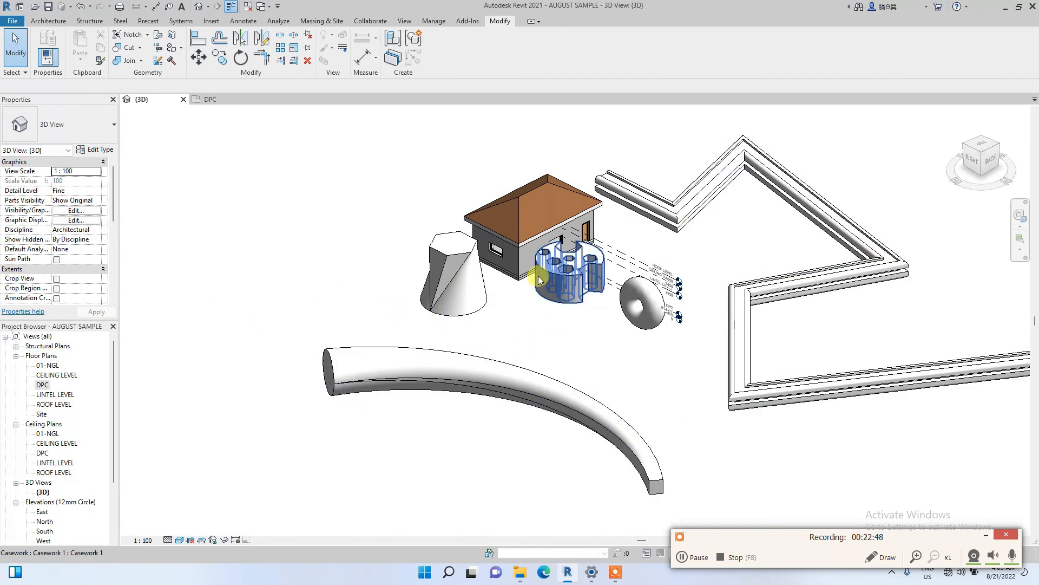
{"action": "scroll", "coordinate": [543, 255], "scroll_direction": "down", "scroll_amount": 3}
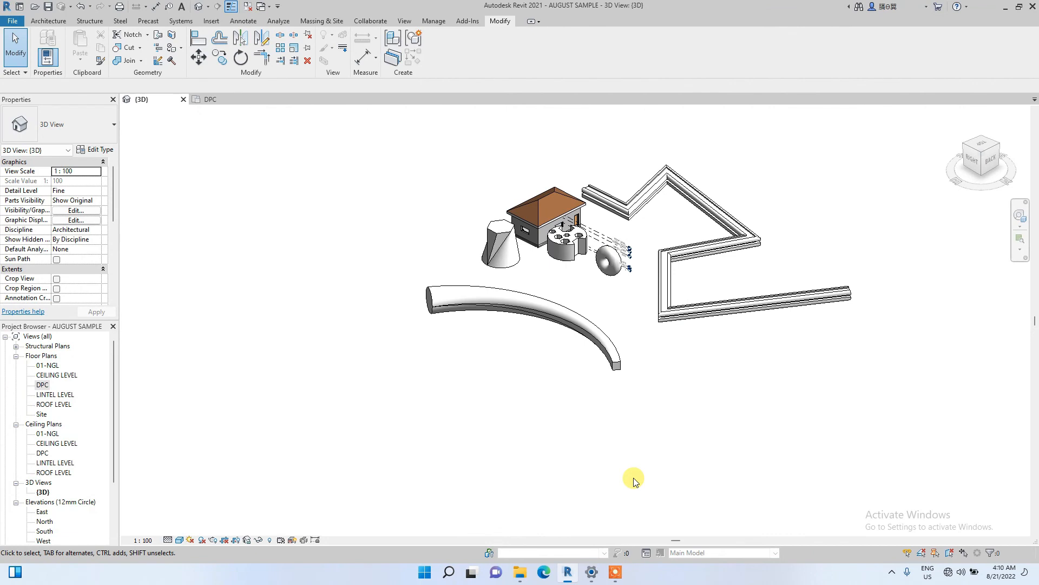